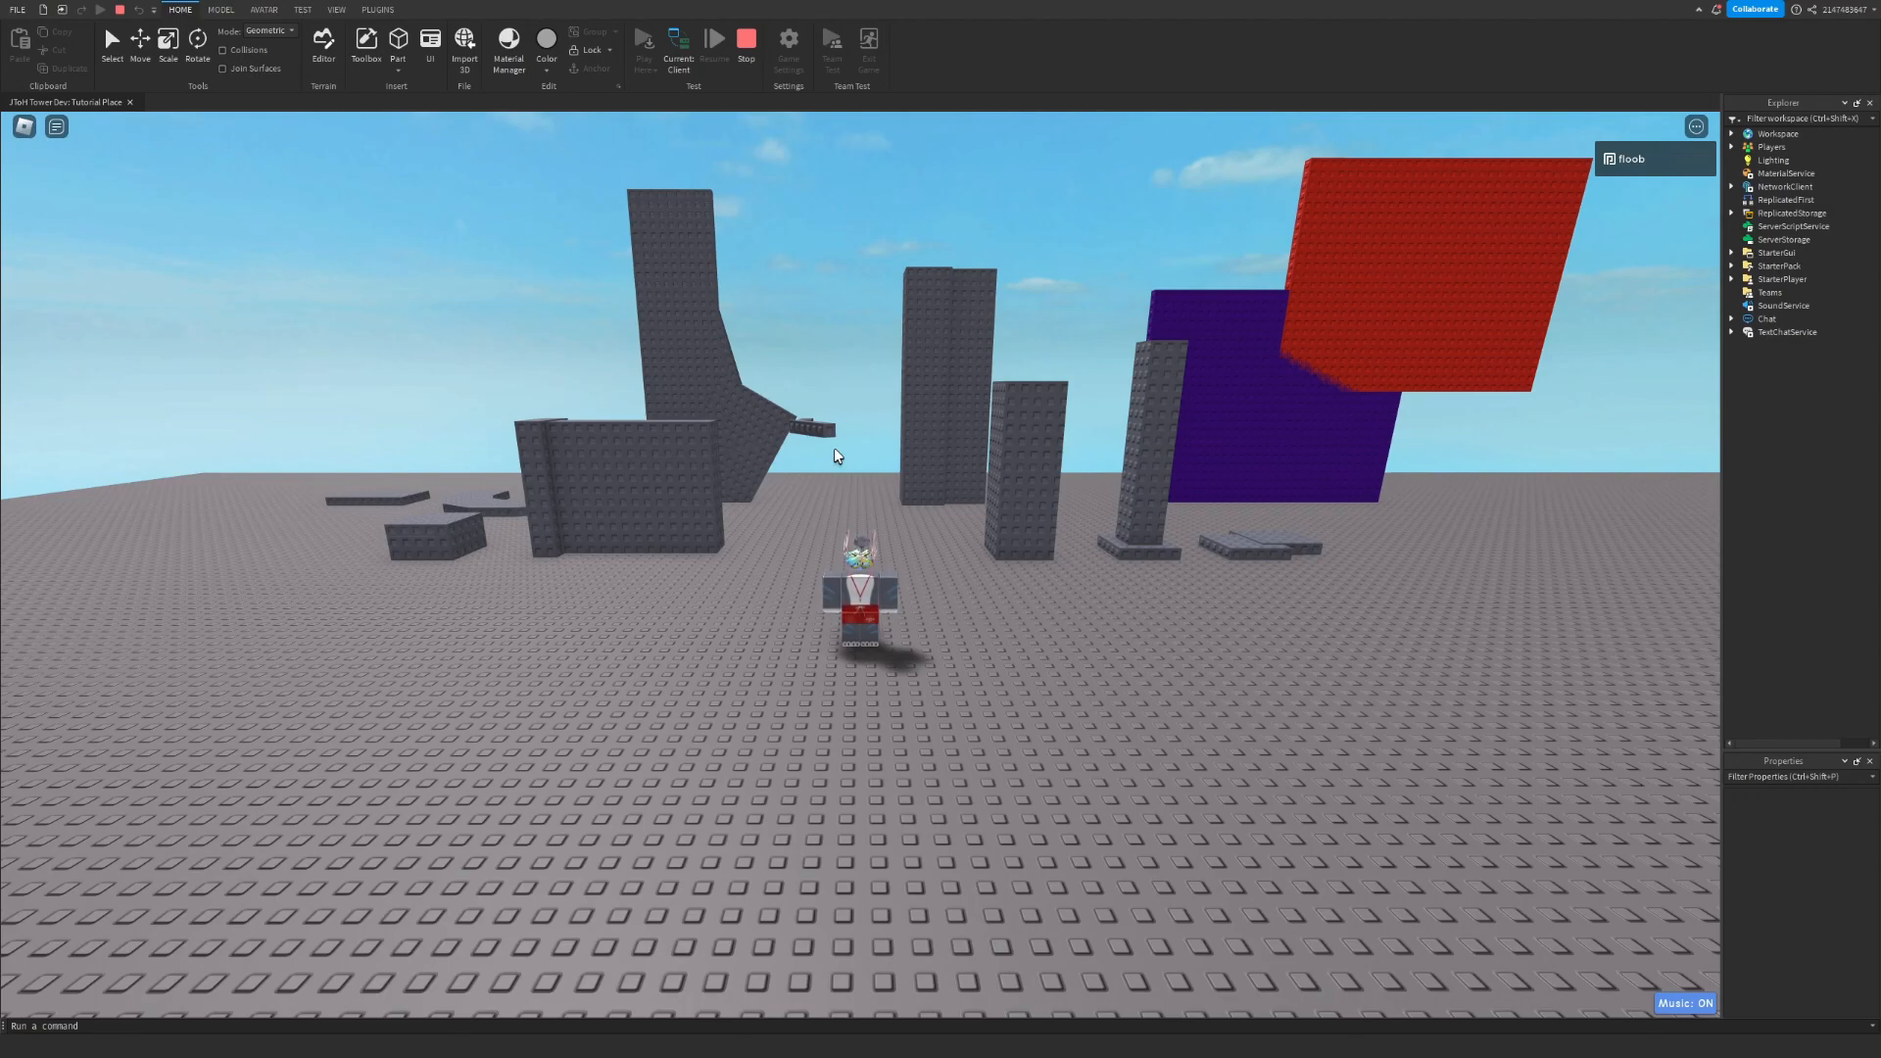
- Stop the running playtest and return to editing the place
scroll(835, 450, "down", 5)
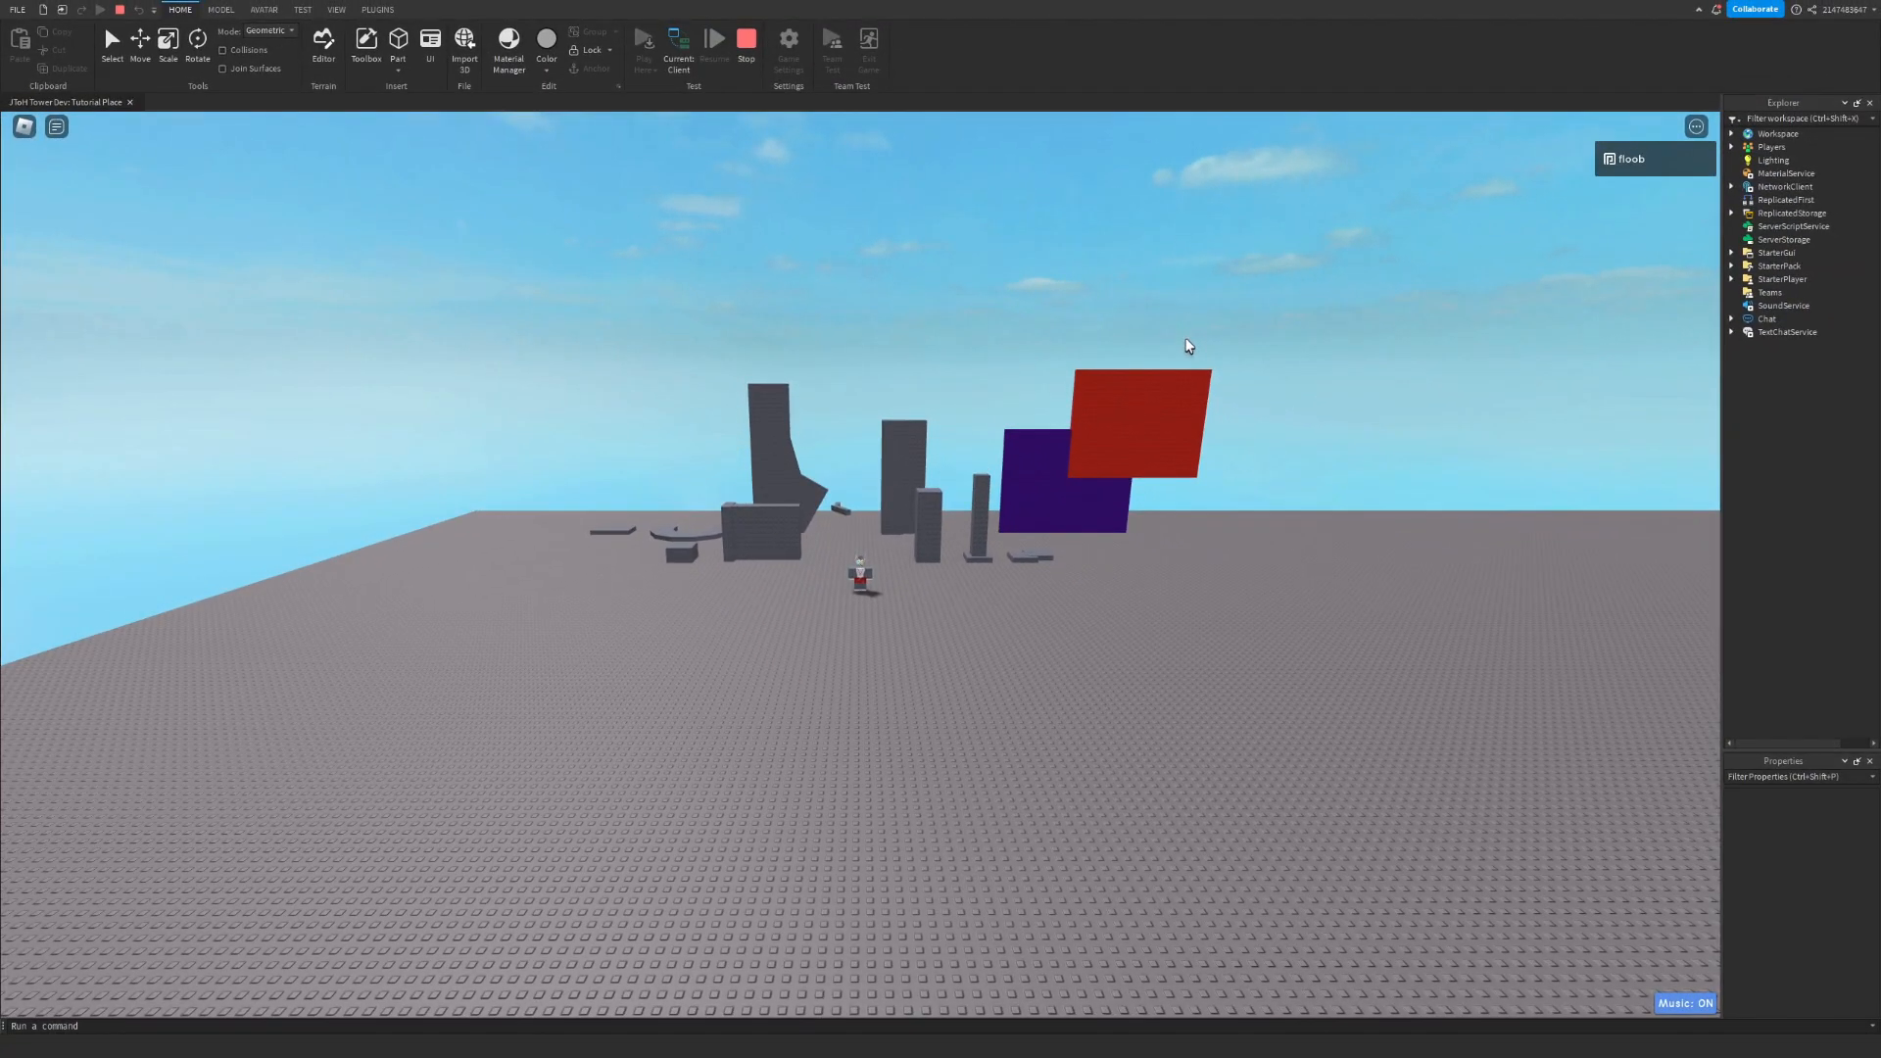
key("shift+F5")
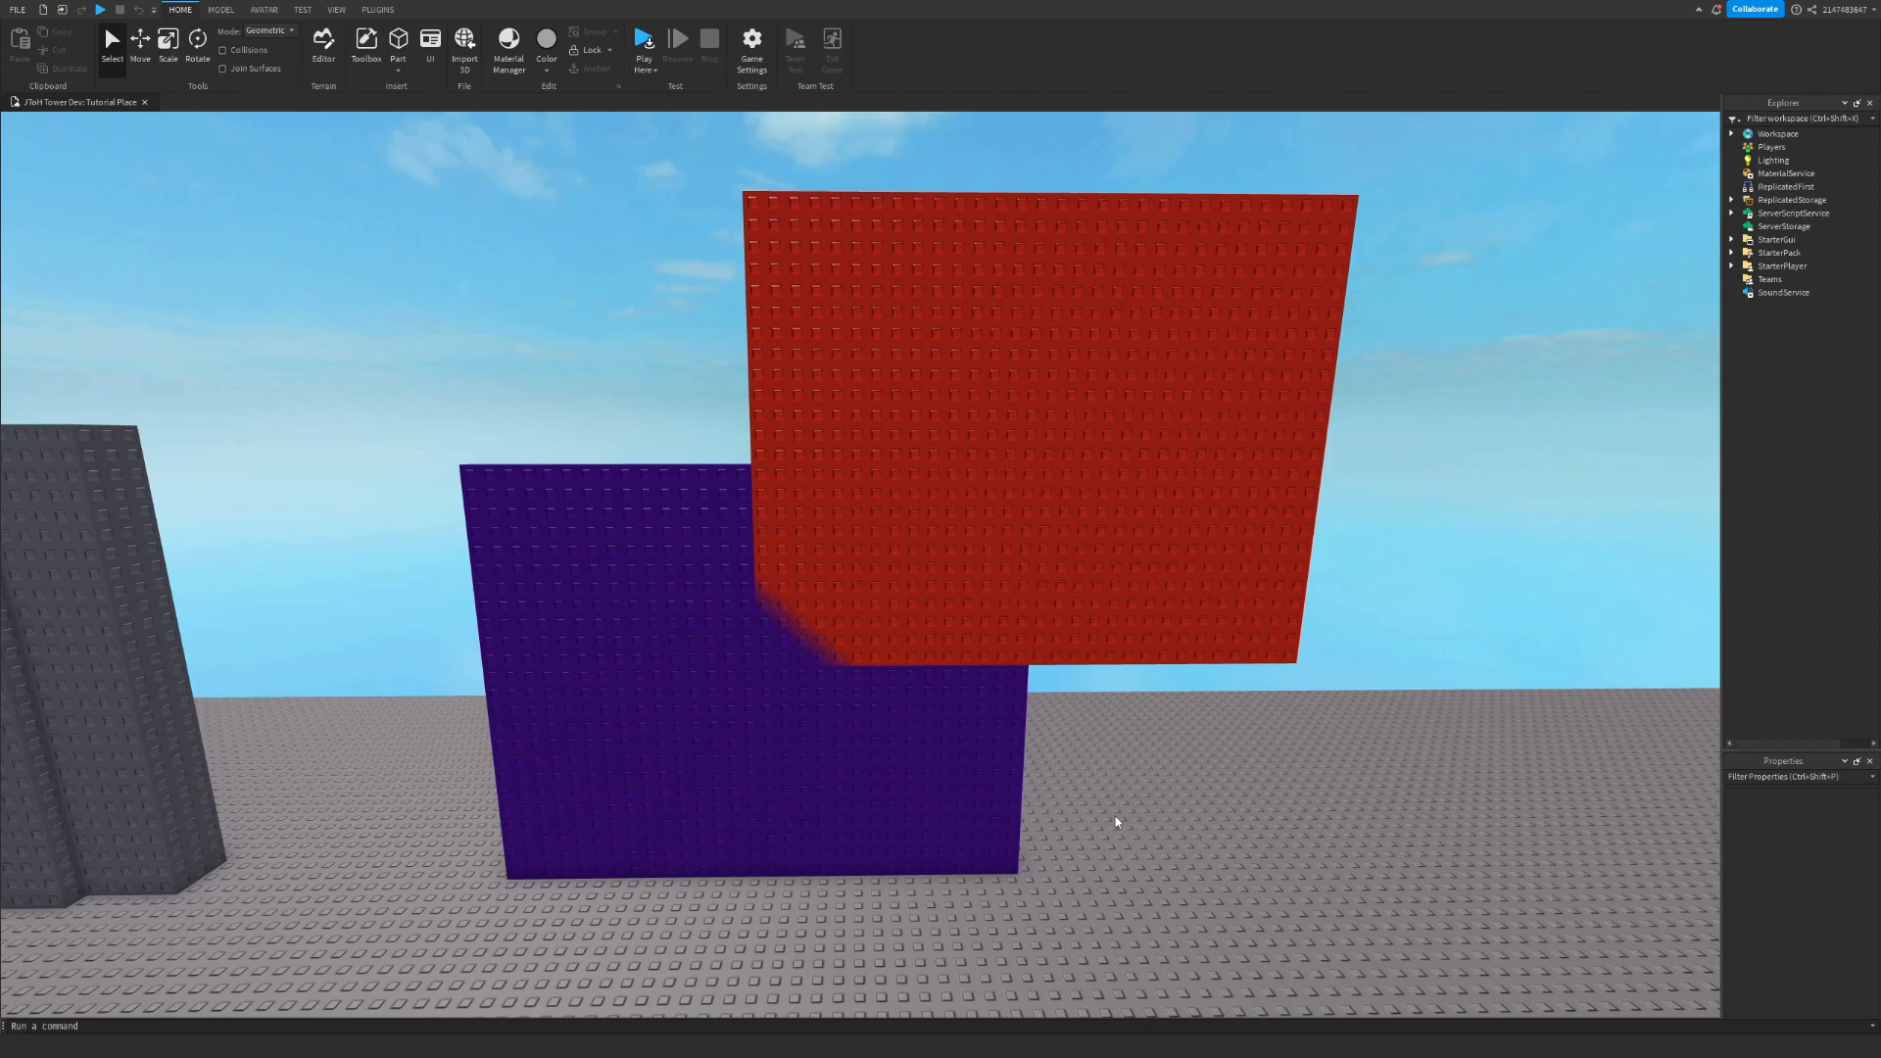
- Examine the area where the purple and red walls overlap from varying distances
key("w")
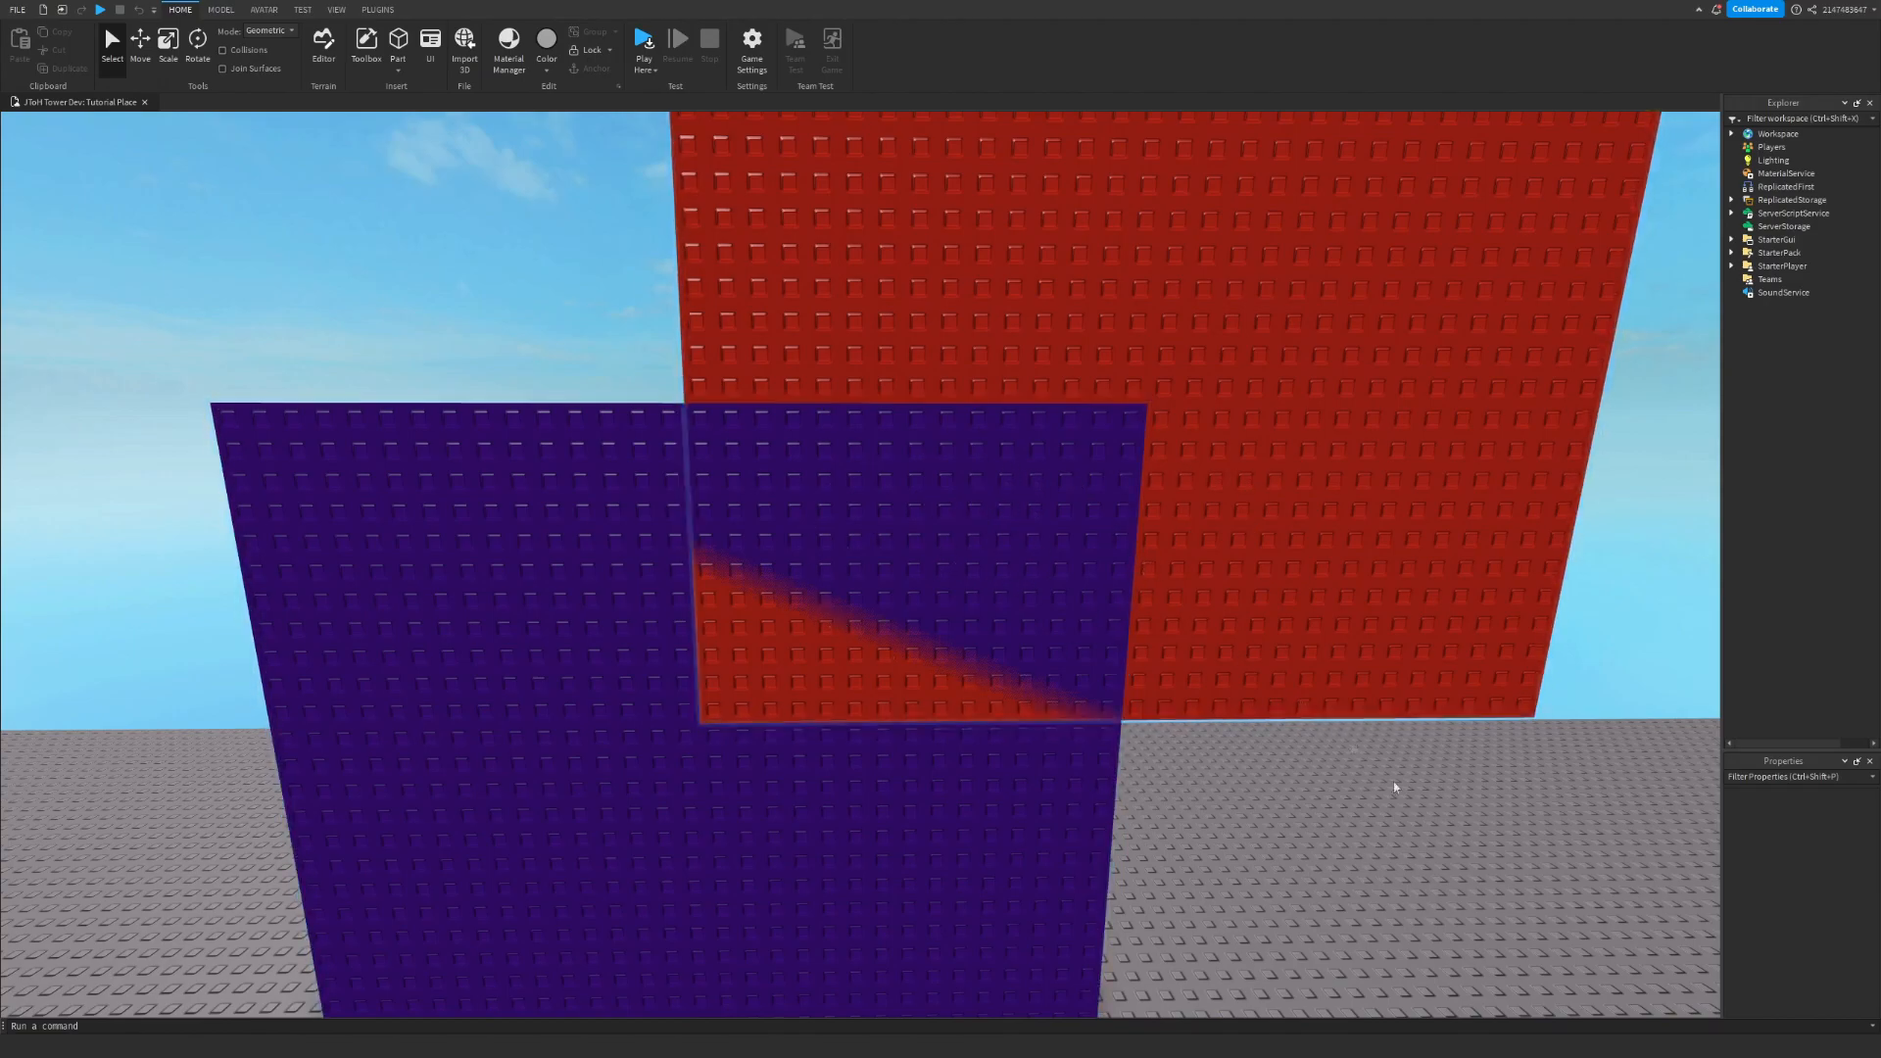
key("w")
key("s")
key("w")
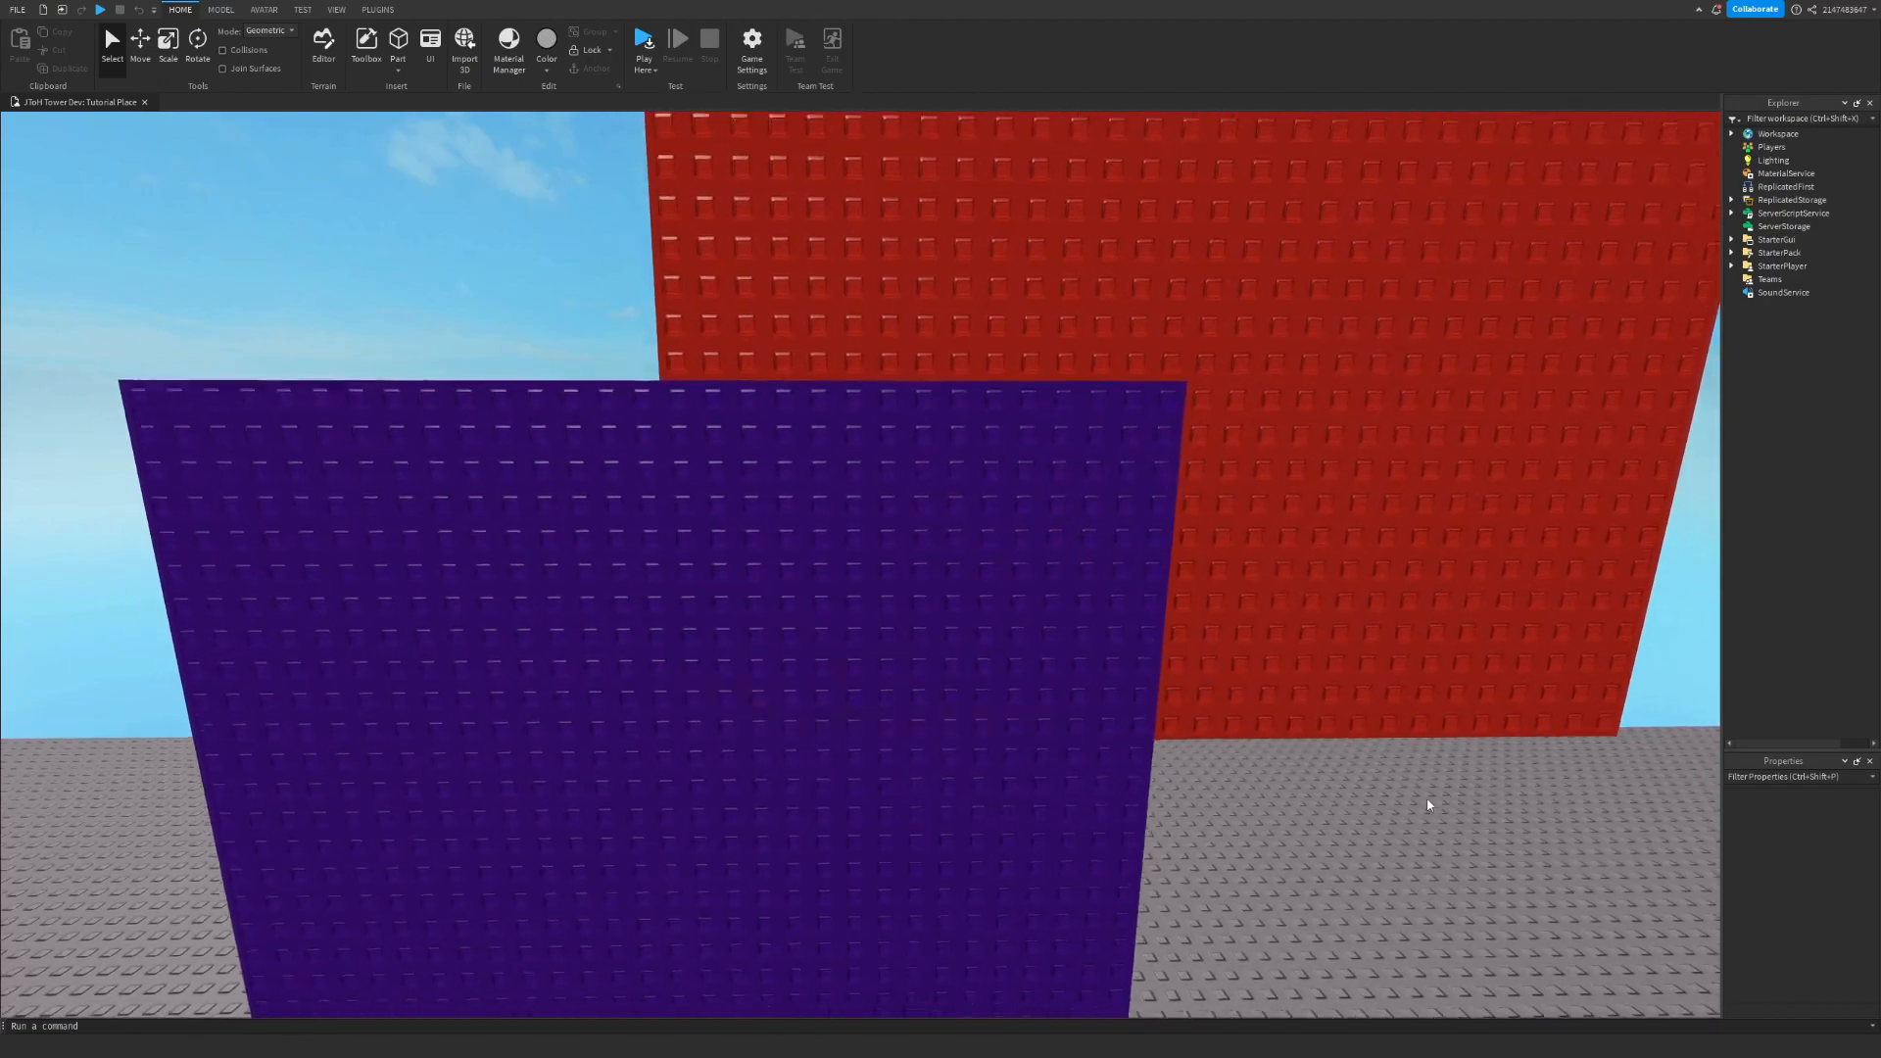
key("s")
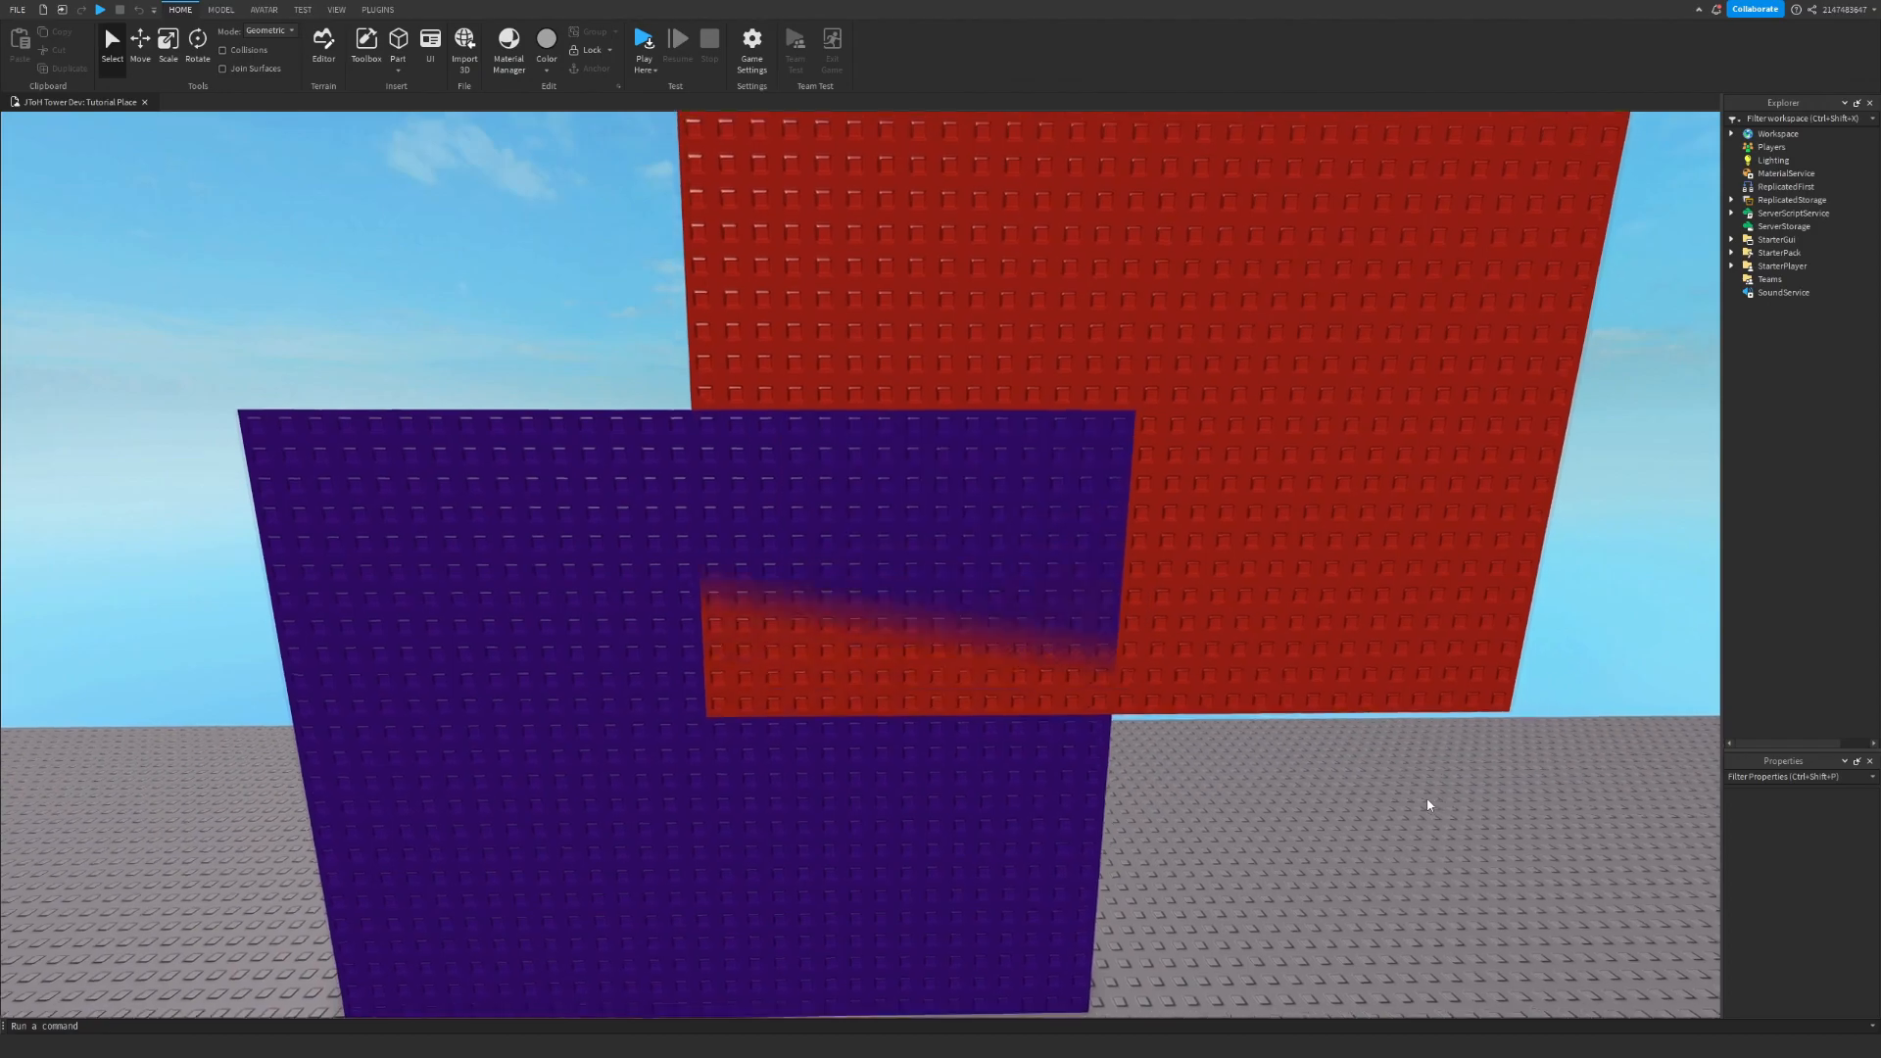
key("w")
key("s")
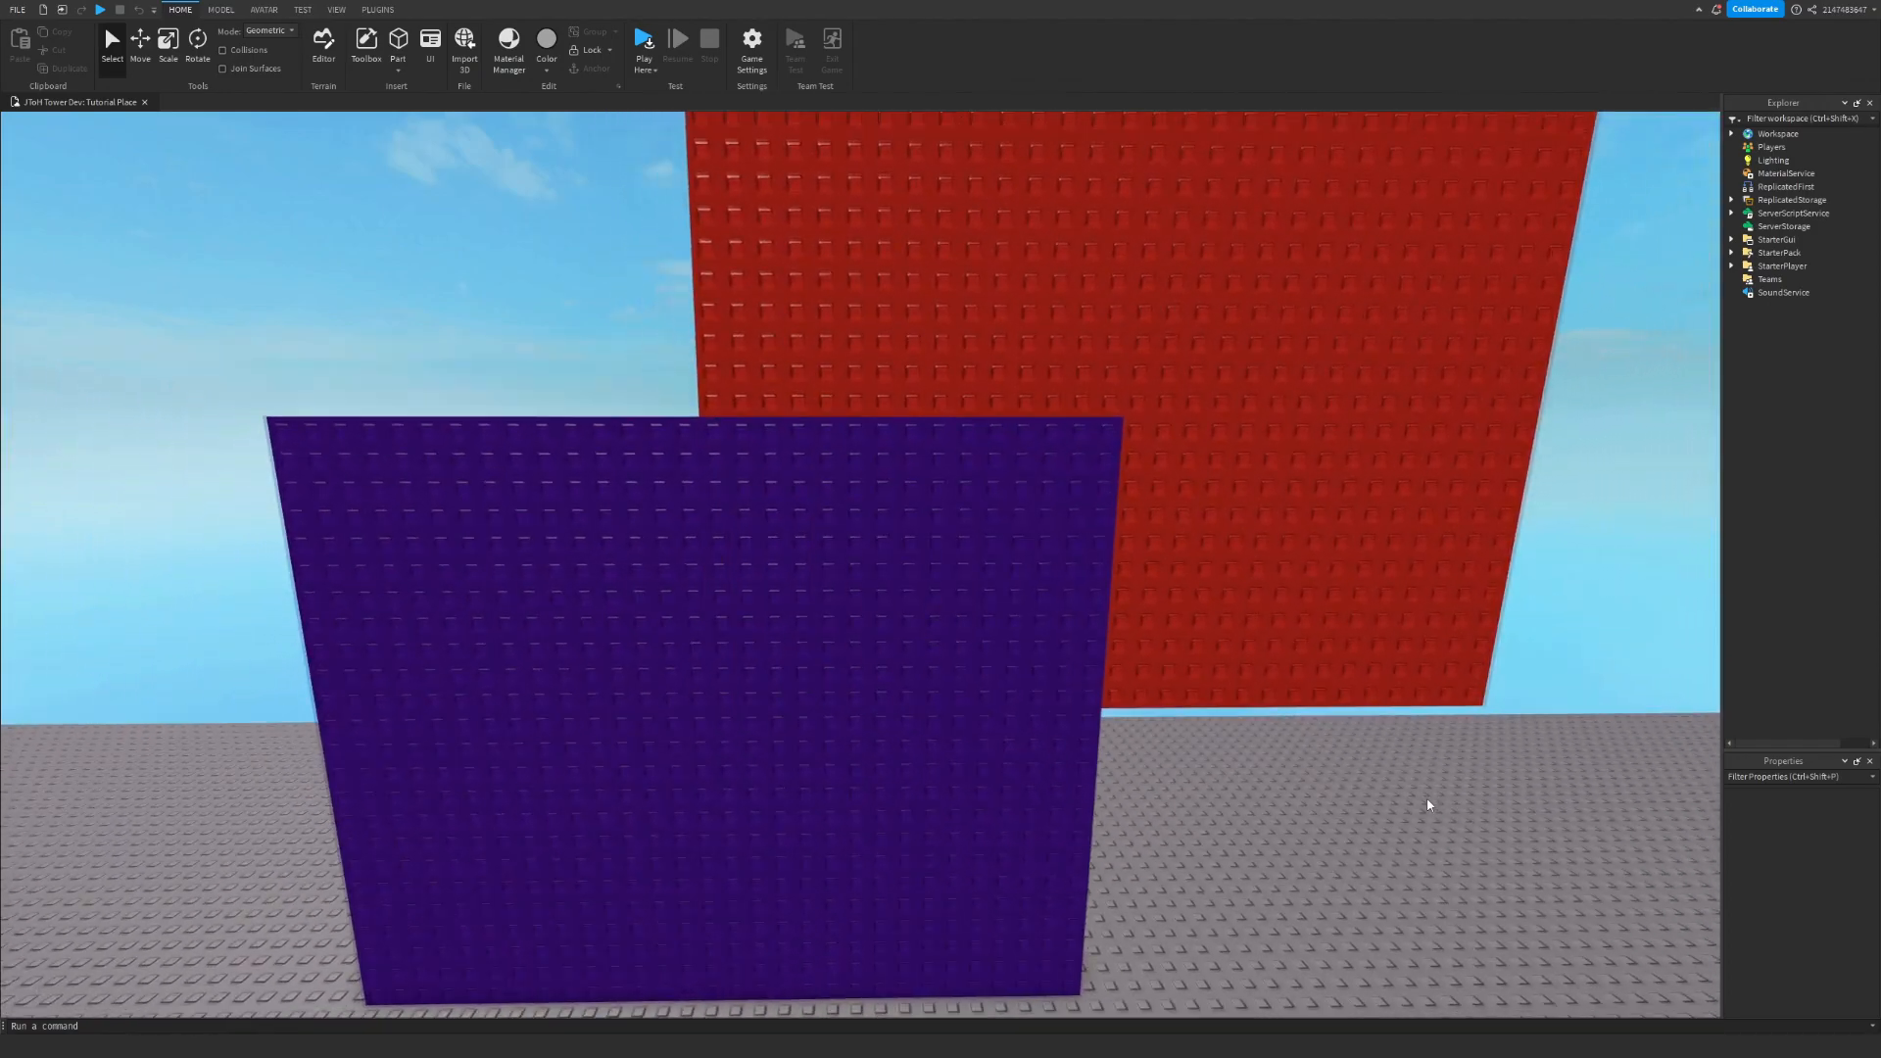
key("w")
key("s")
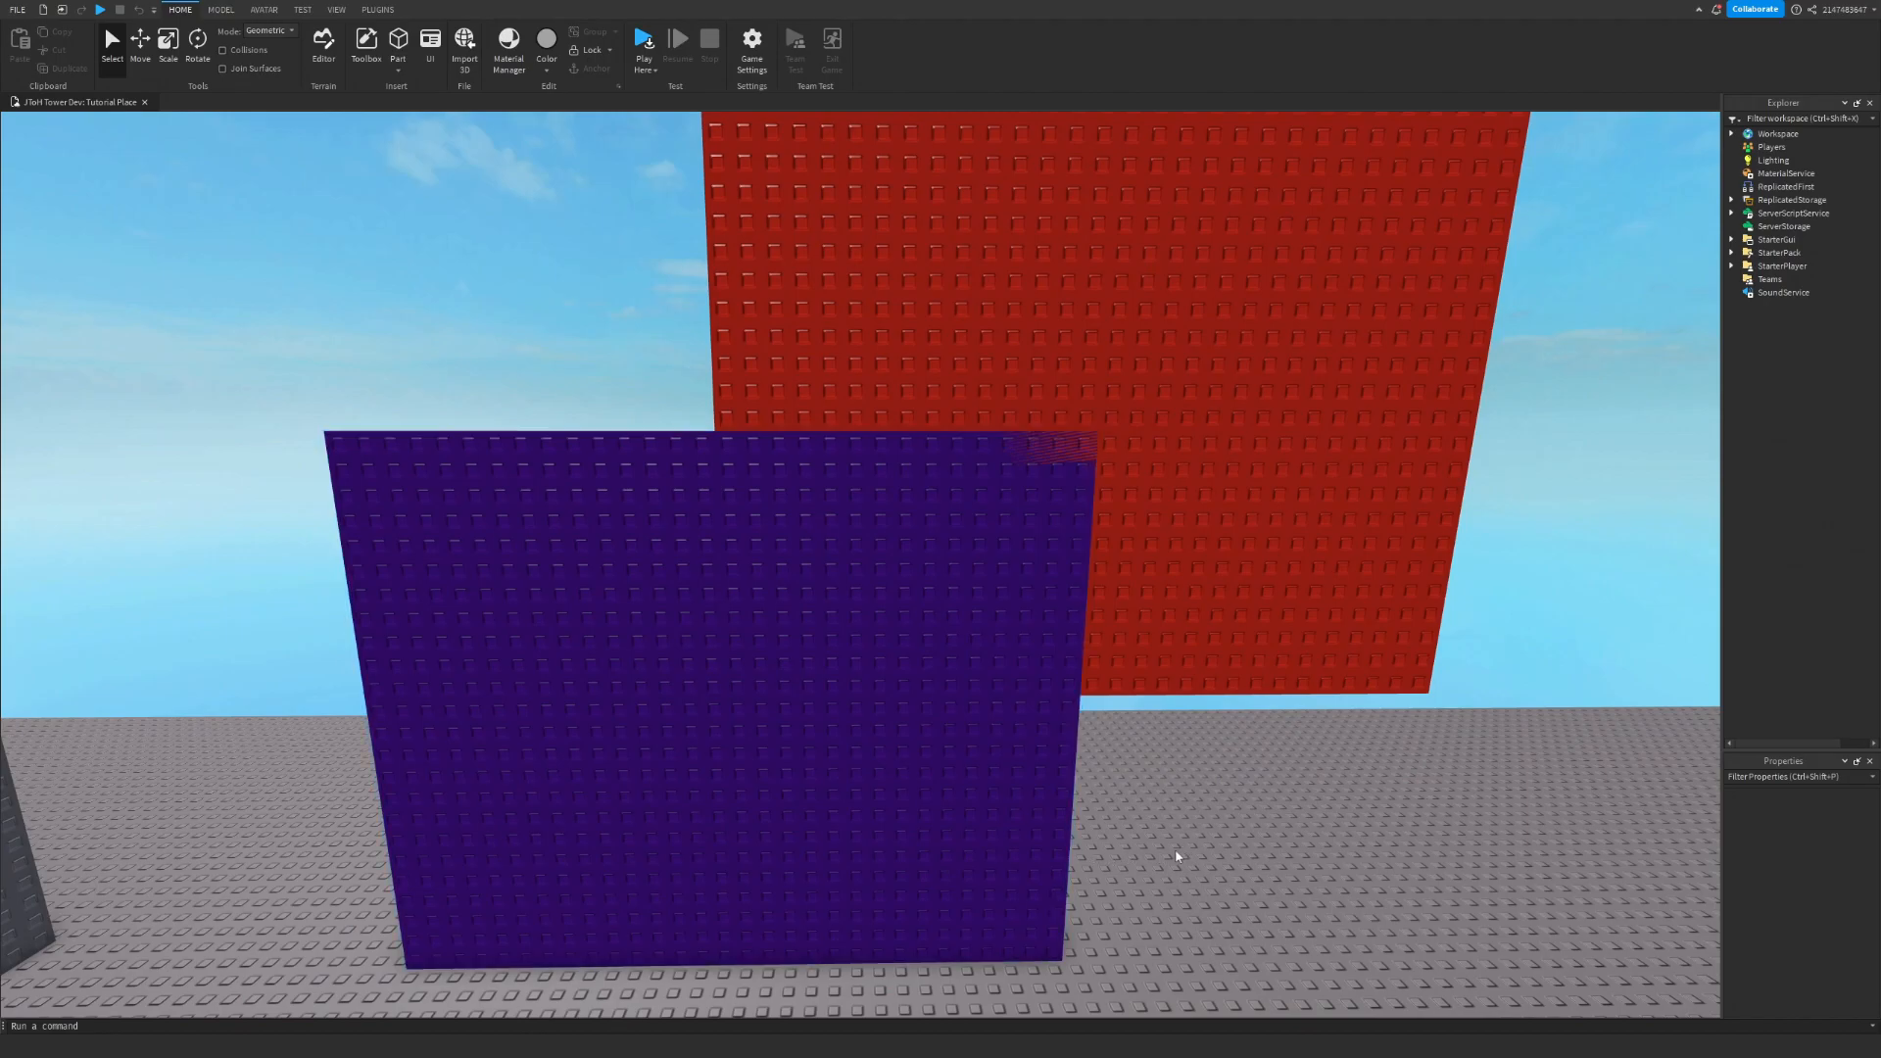
- Set the purple wall's X size to 0.995, keeping 24 and 30 for the other two dimensions
key("w")
left_click(1042, 843)
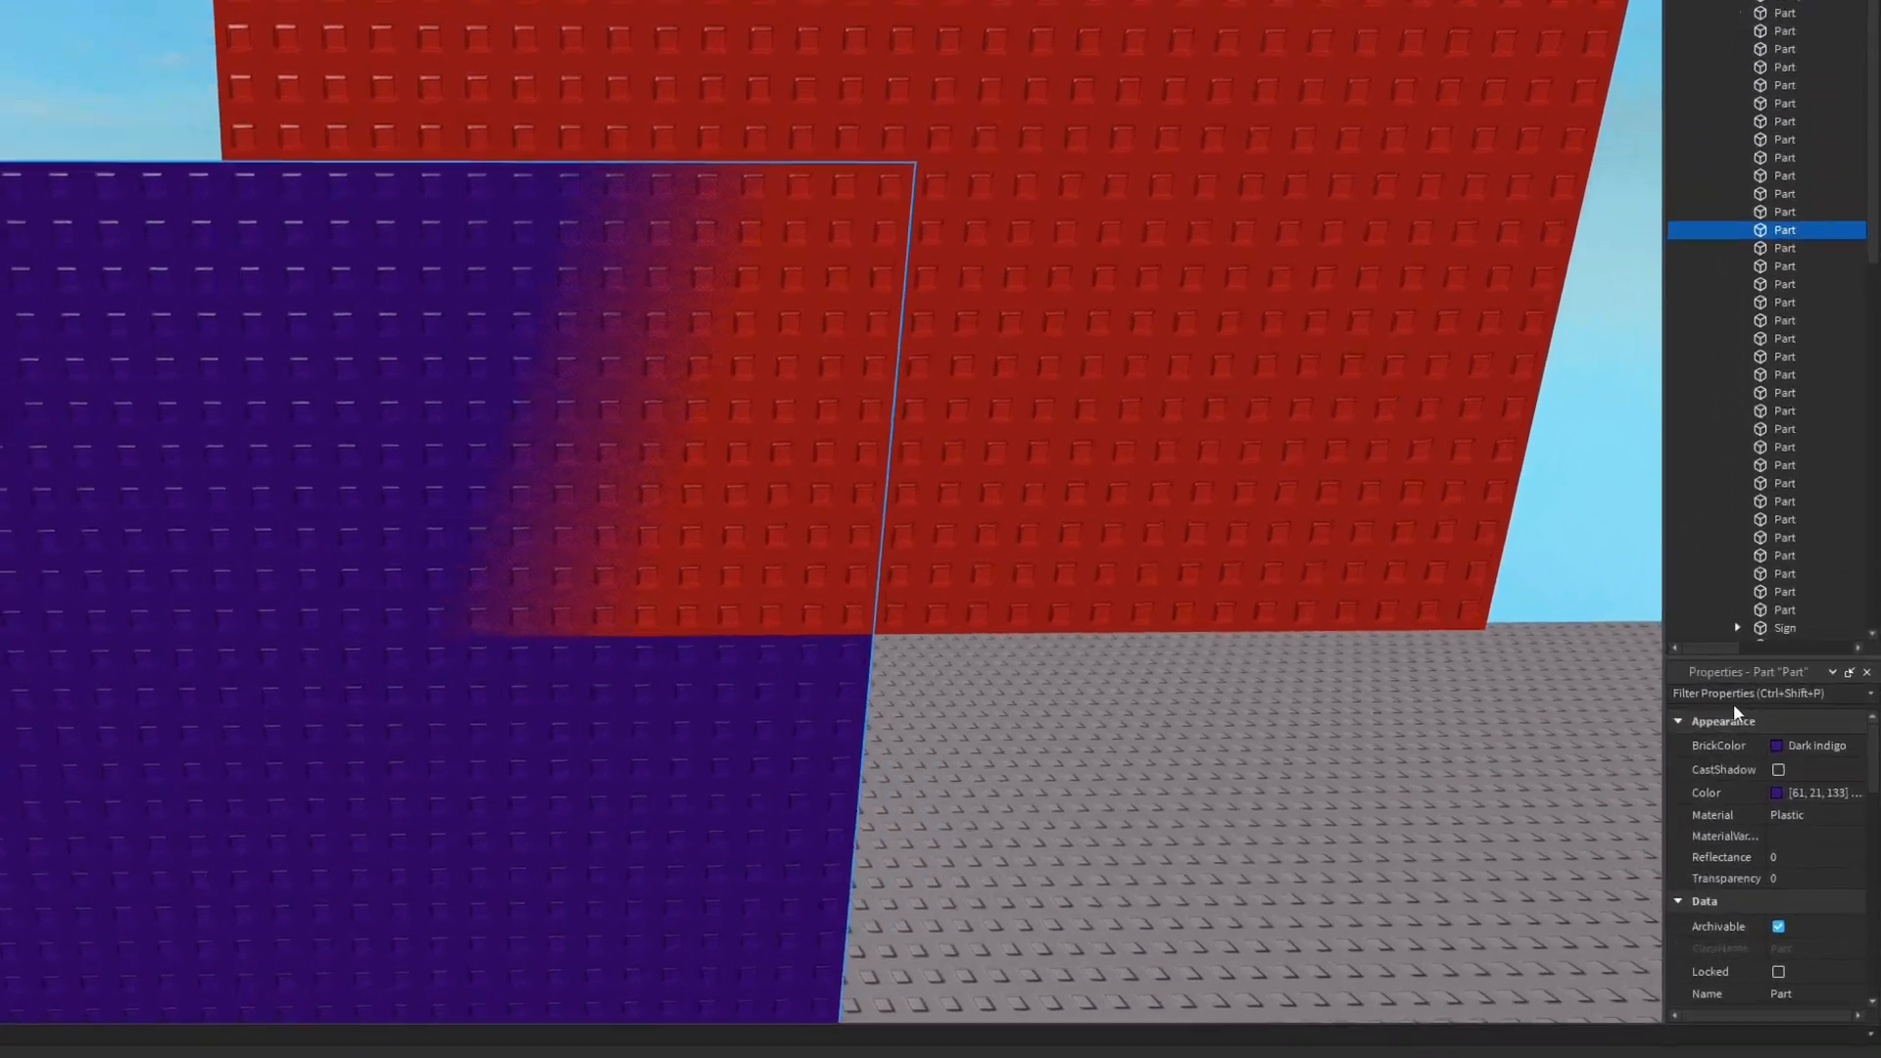
left_click(1732, 696)
type("siz")
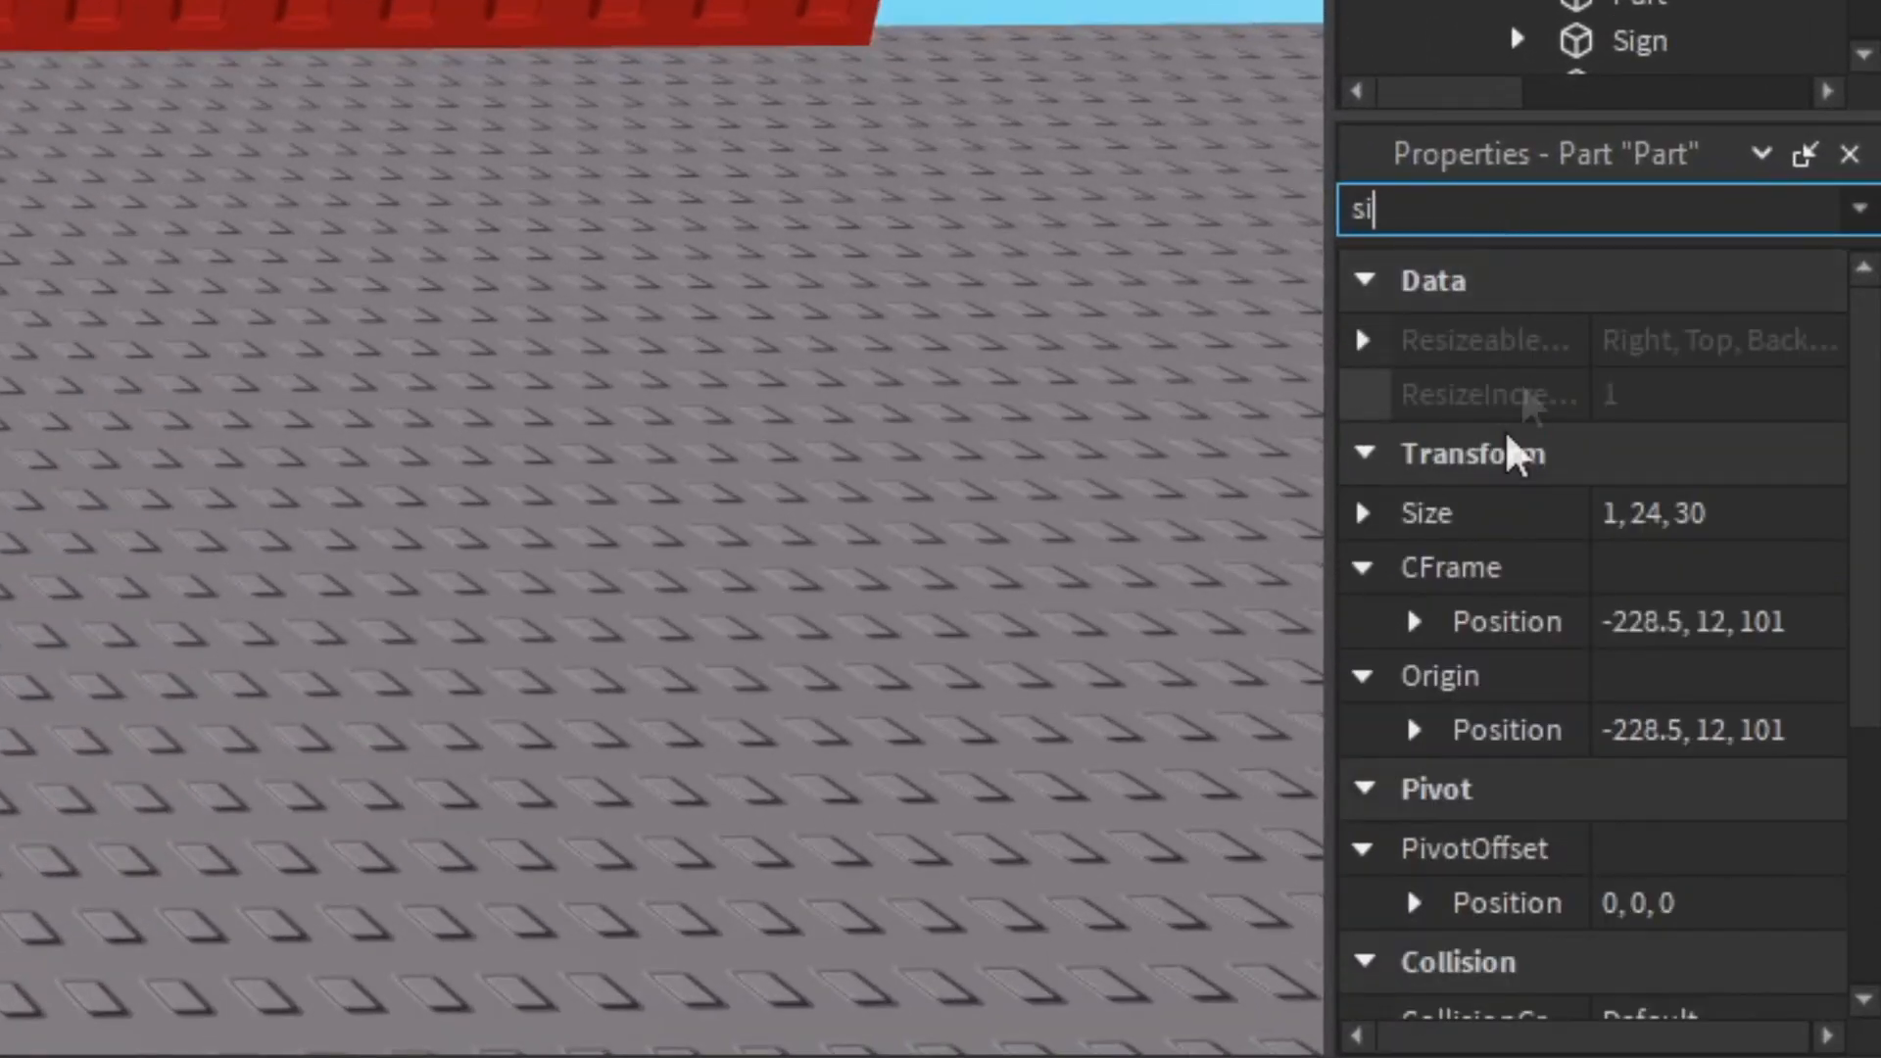
left_click(1778, 811)
key("BackSpace")
type(".995")
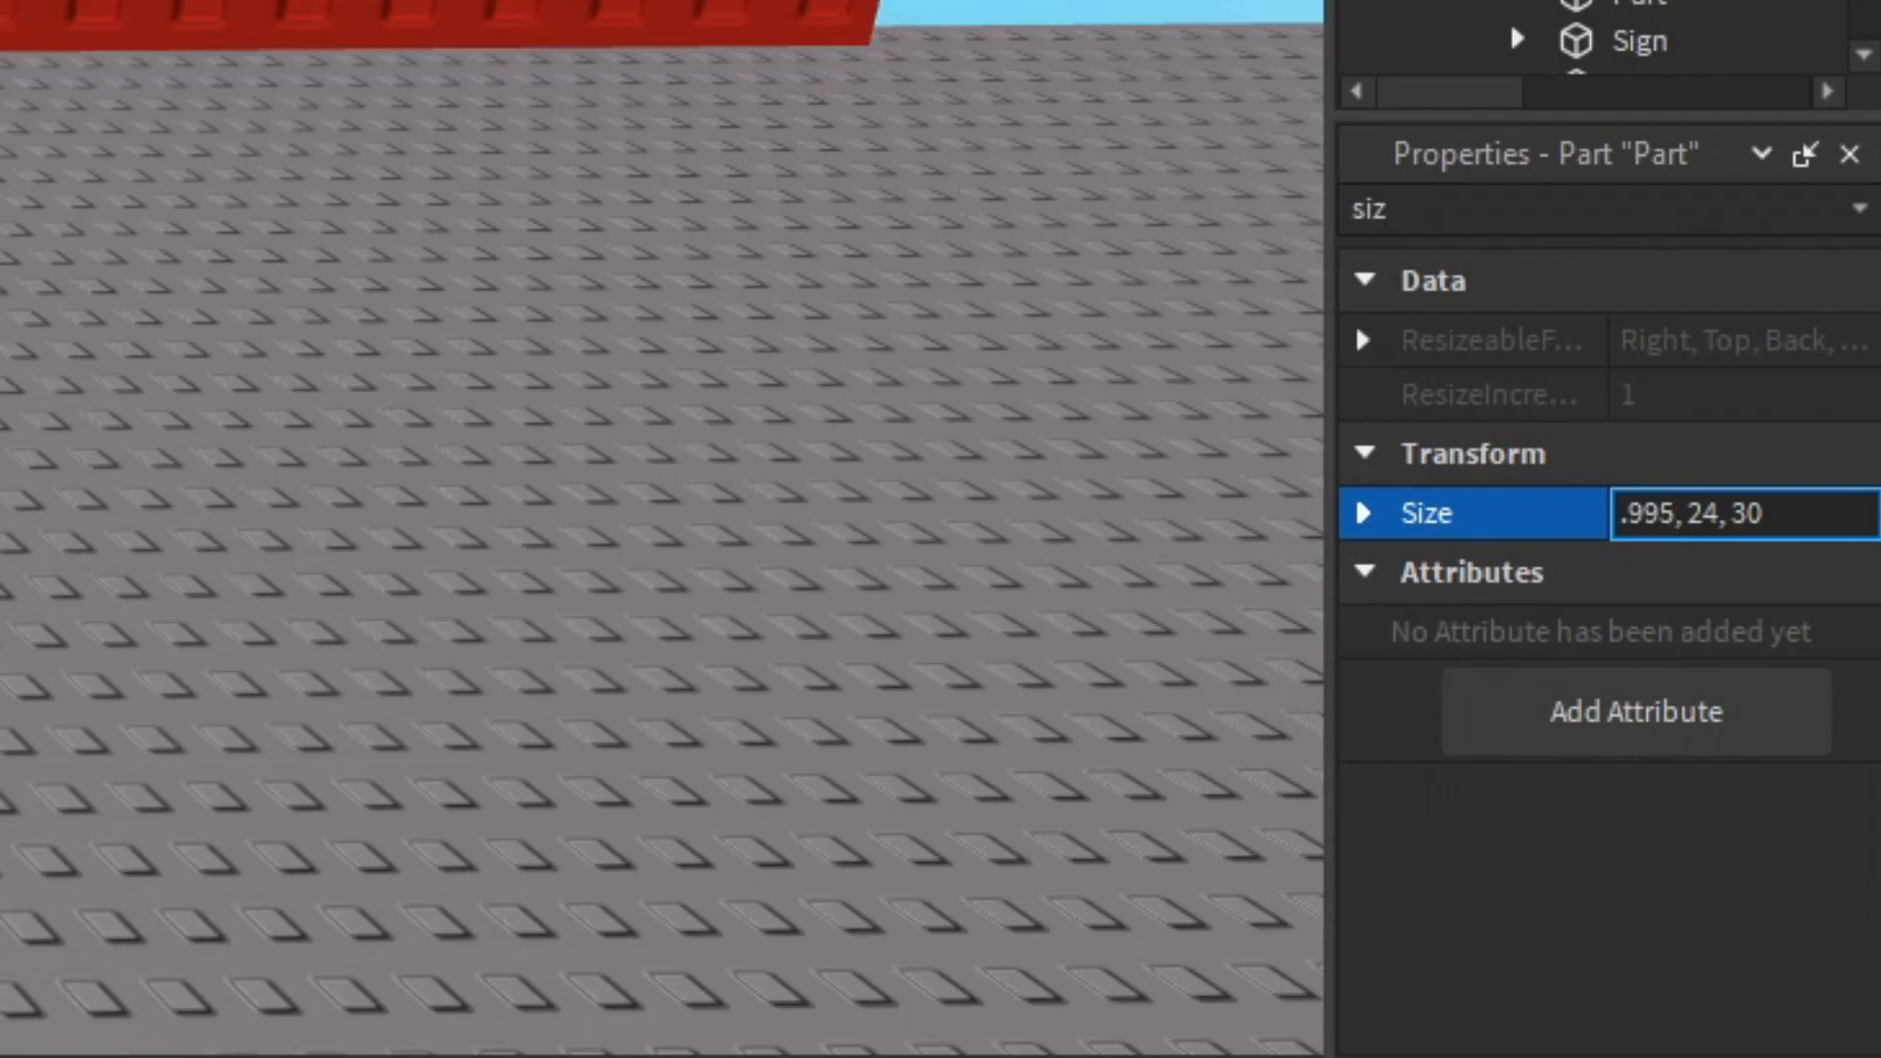
key("Return")
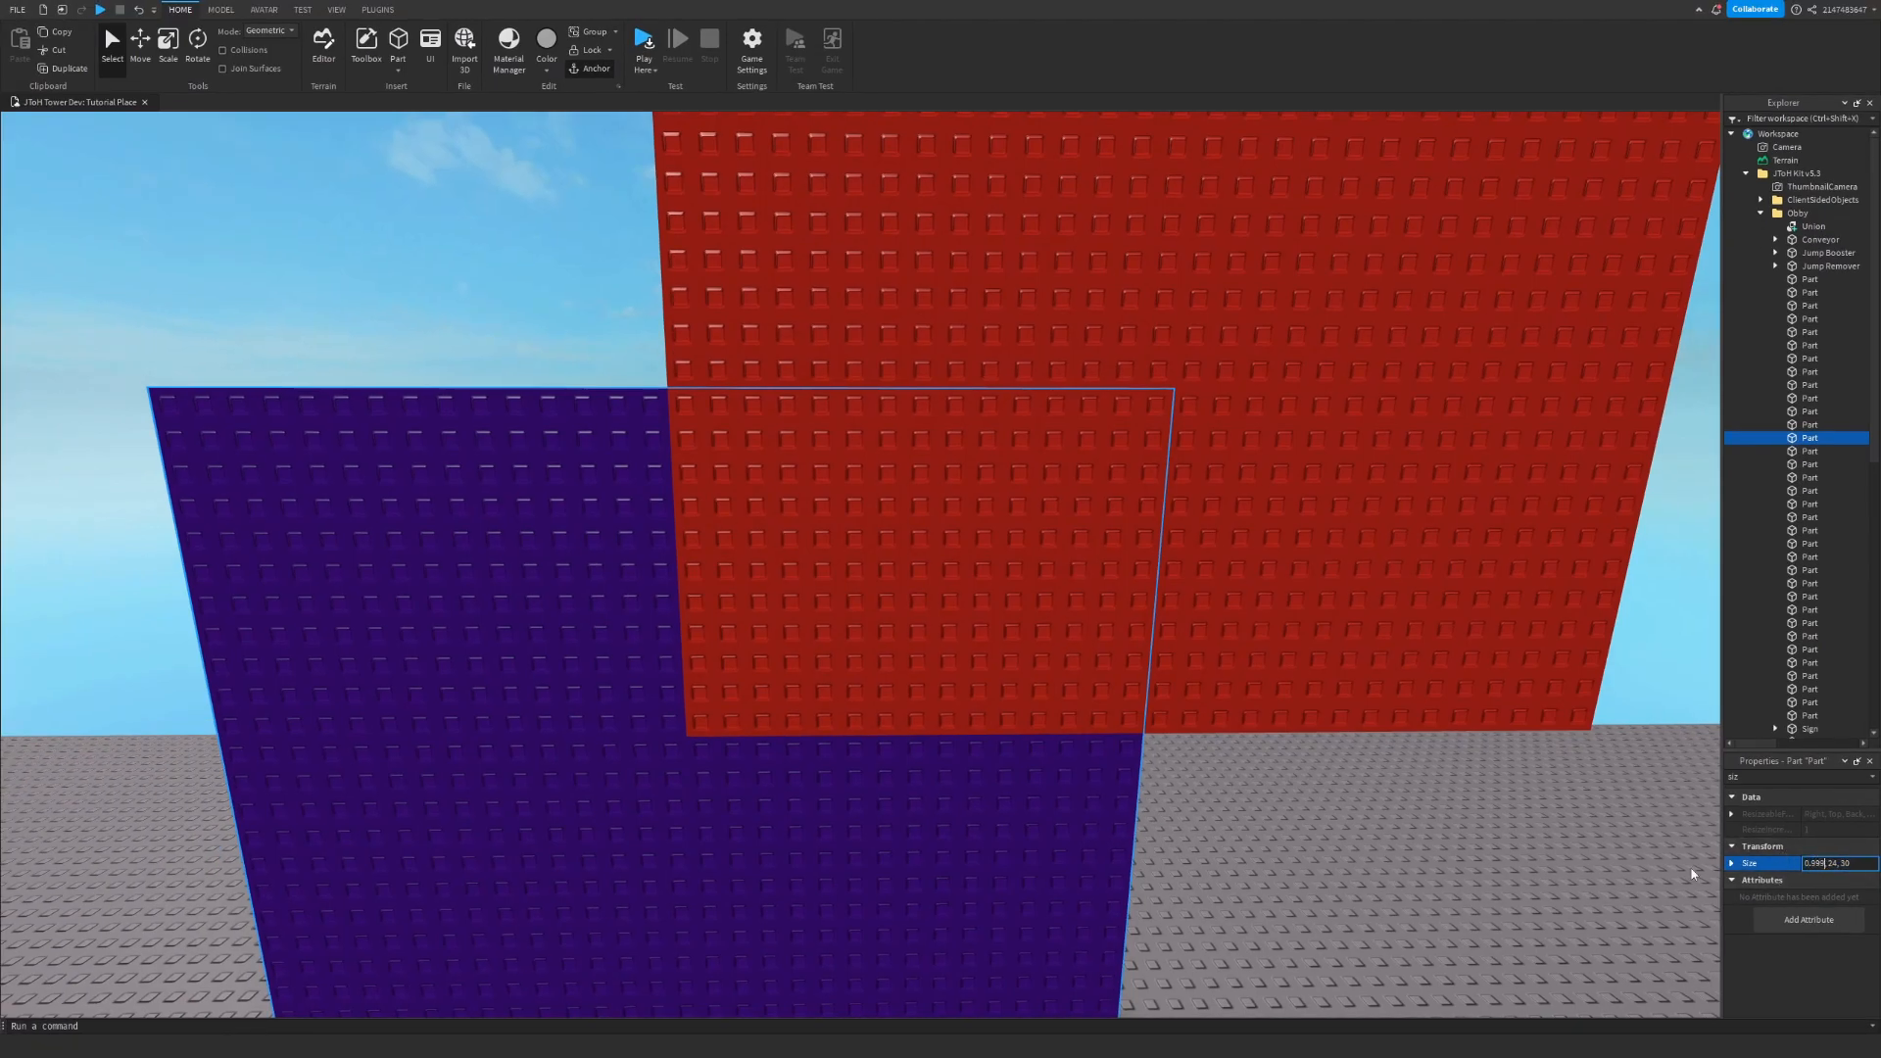
left_click(1410, 785)
- Check the overlap of the purple and red walls from far away and from close up
scroll(1403, 784, "down", 15)
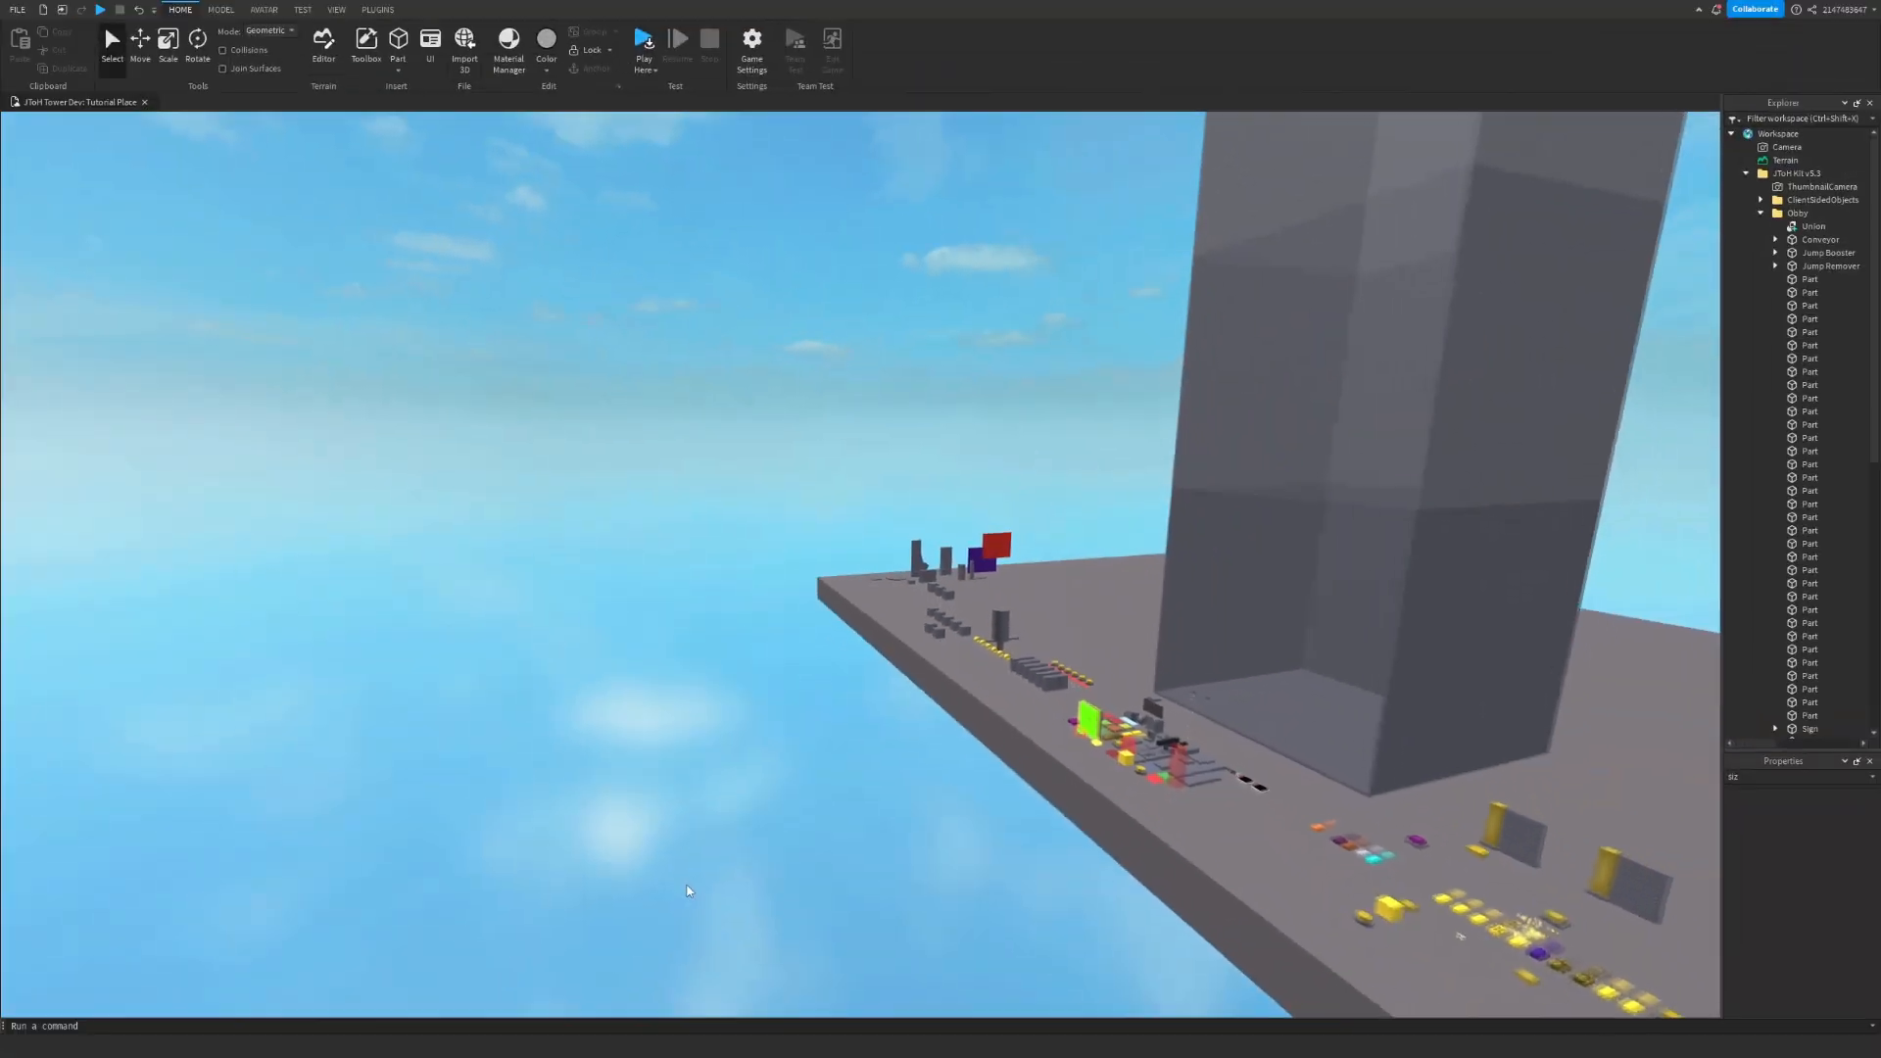
key("w")
key("d")
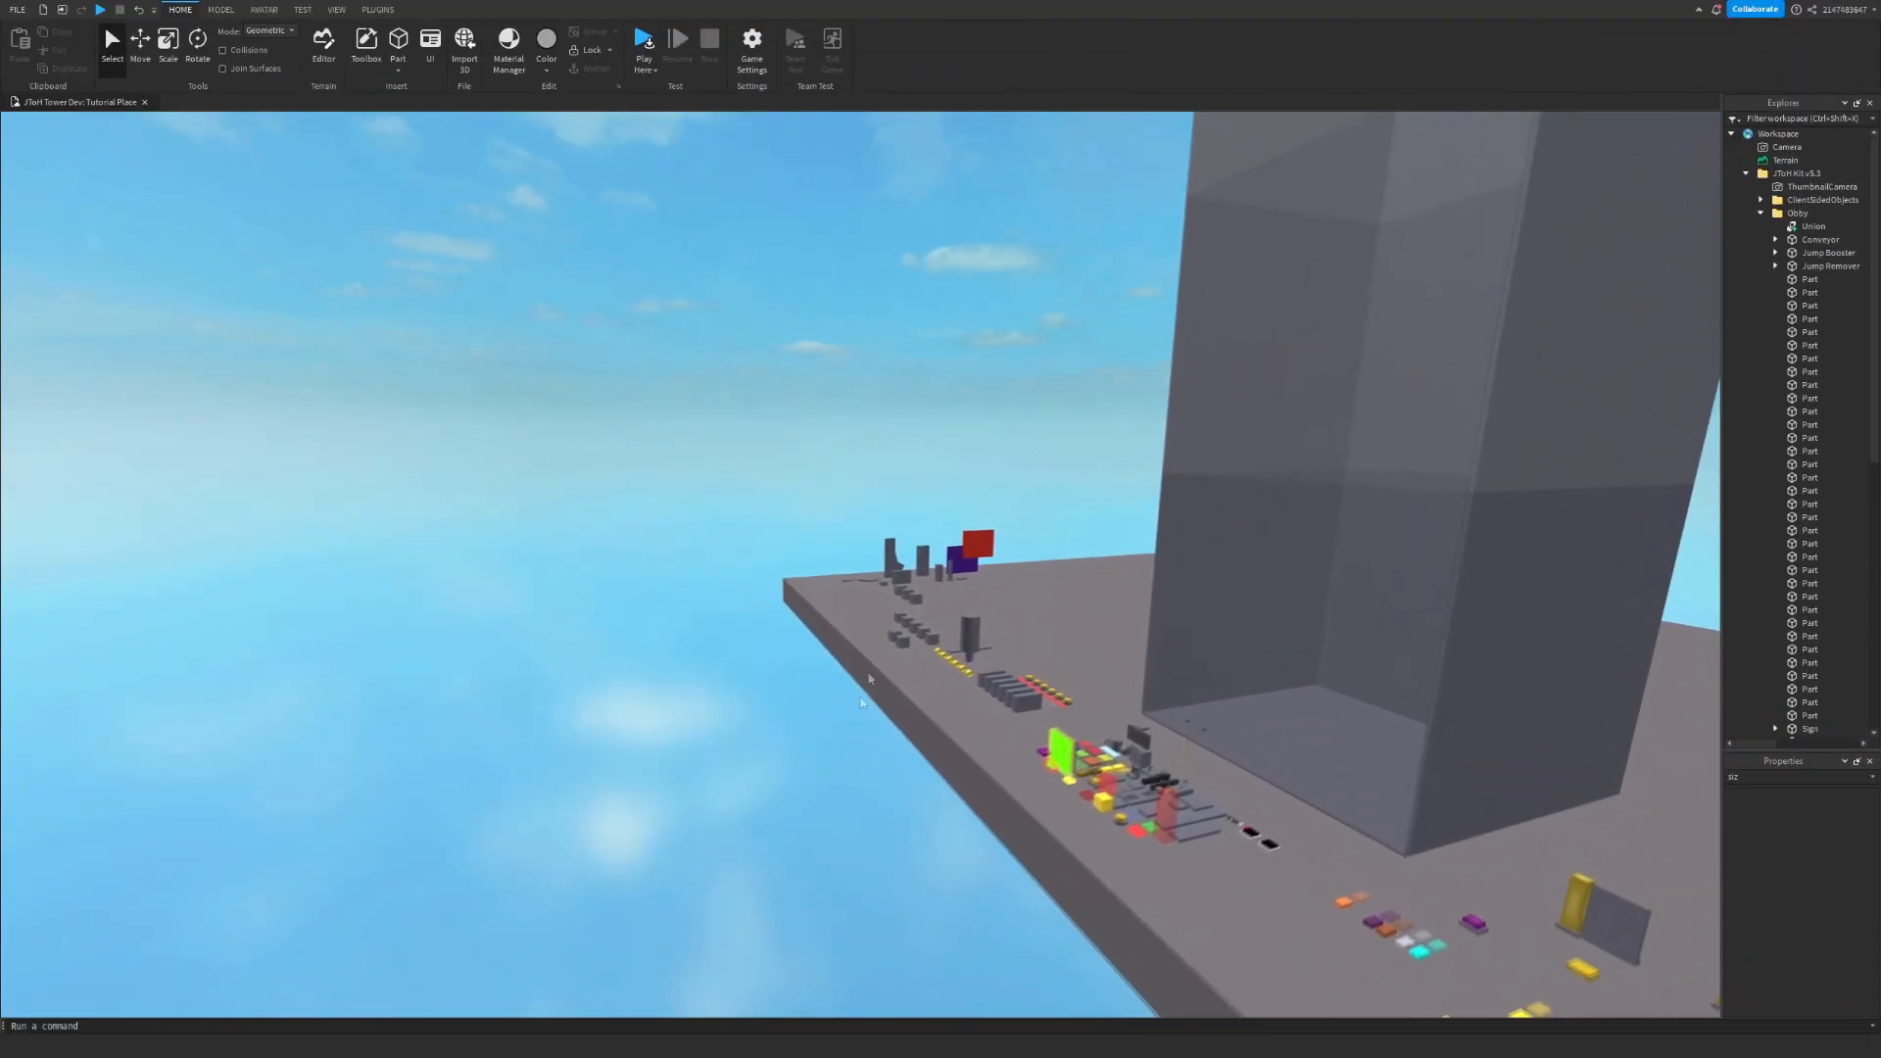
scroll(983, 530, "up", 3)
scroll(984, 530, "up", 10)
left_click(852, 693)
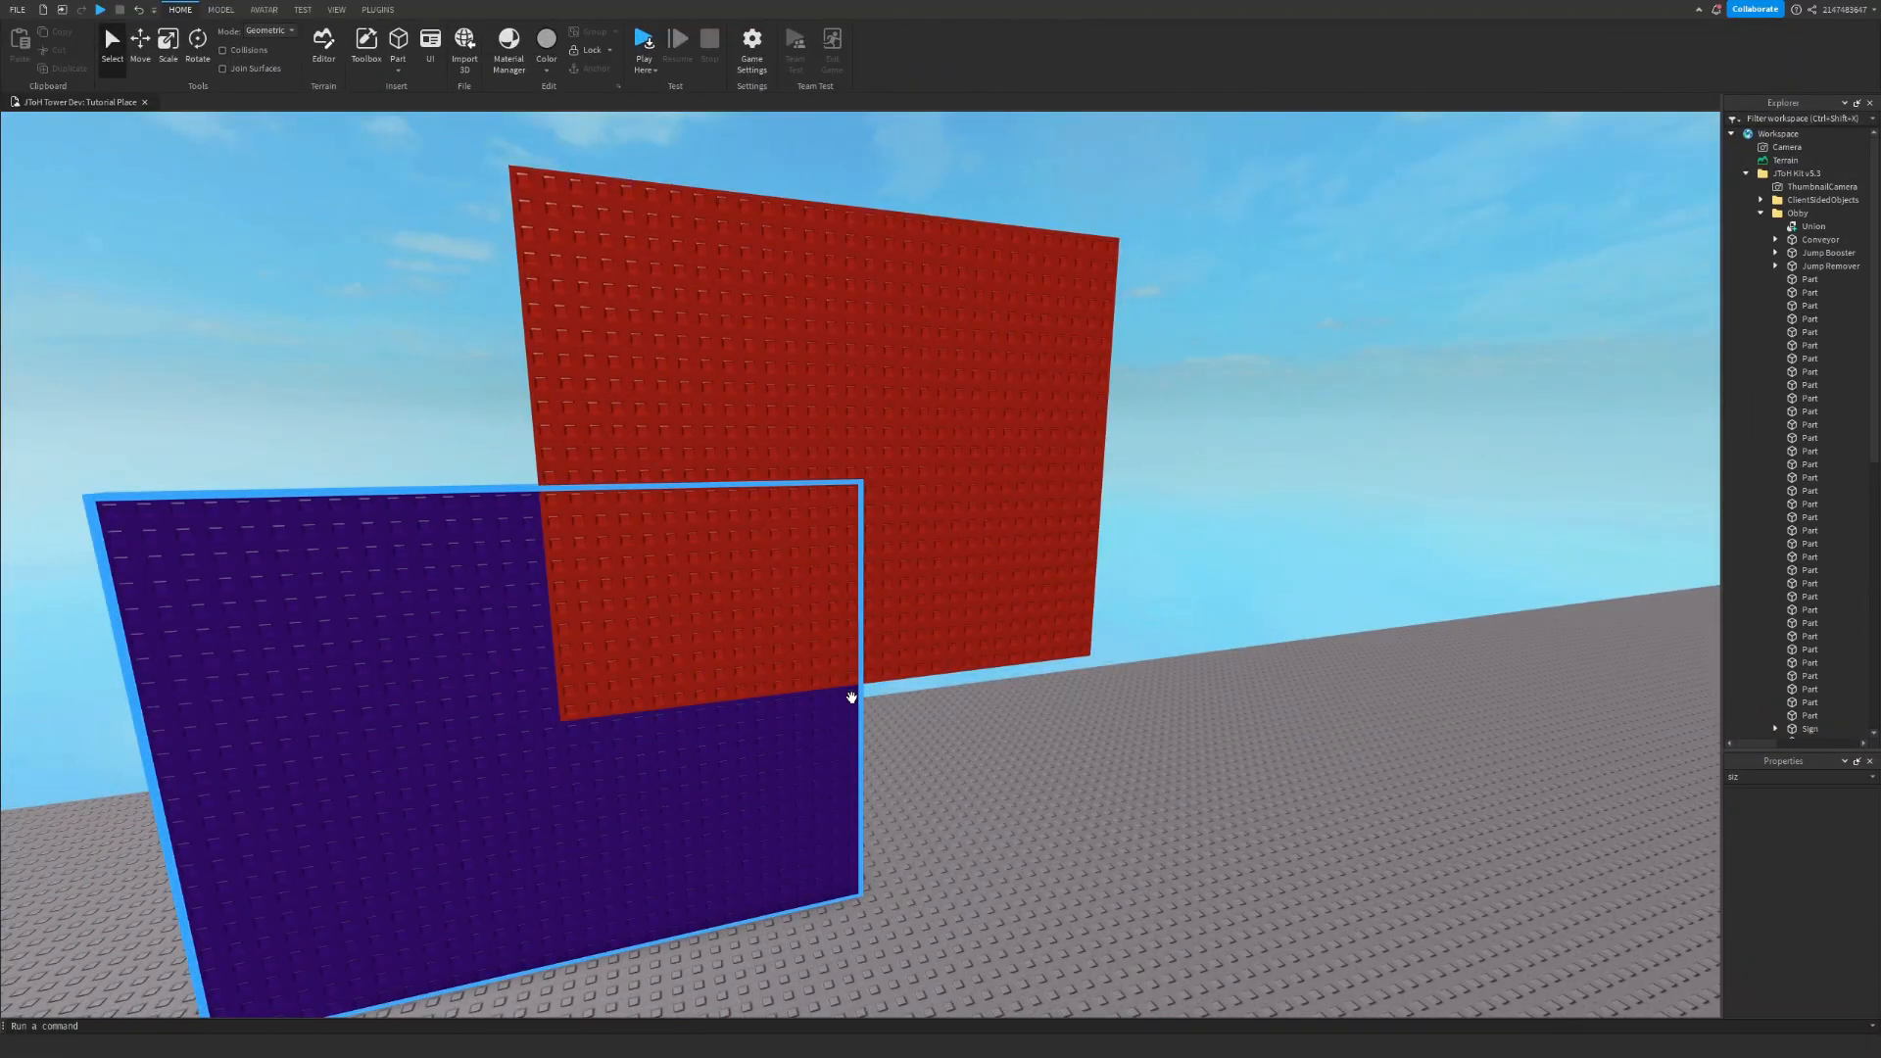
left_click(1629, 827)
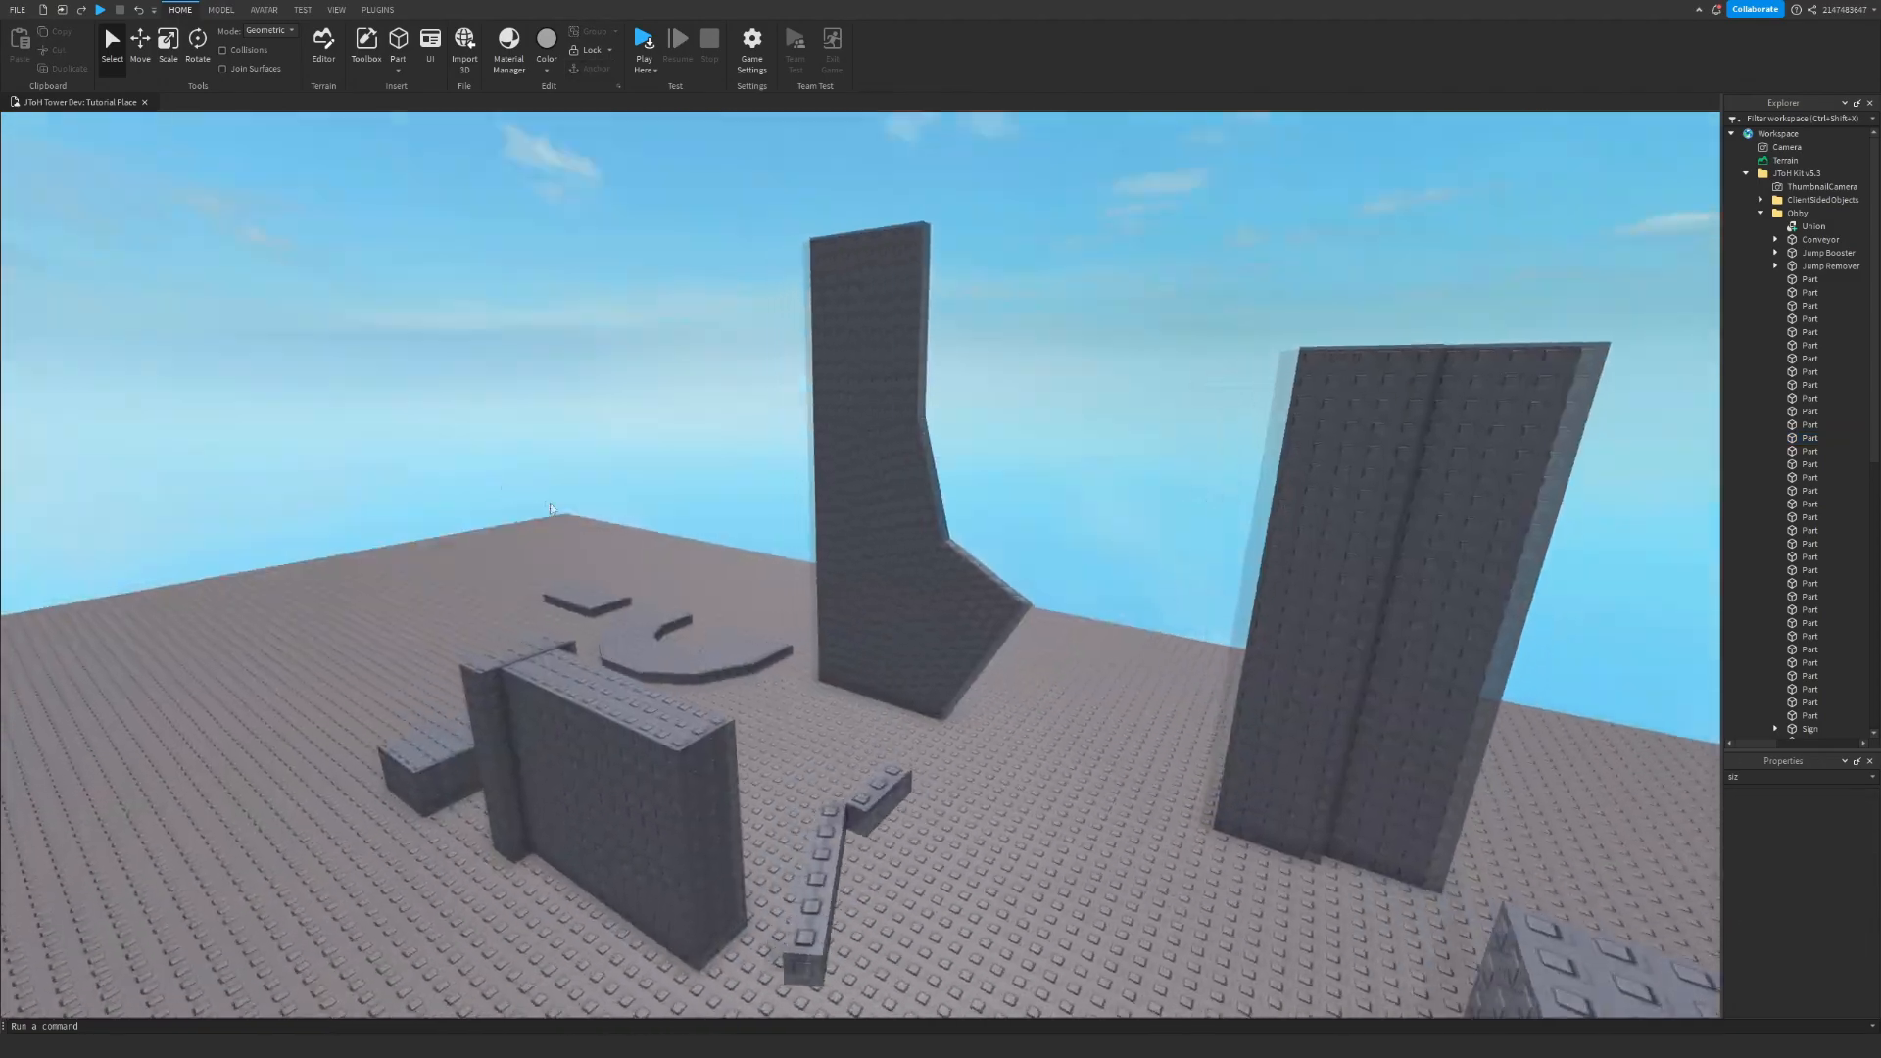
- Select the three alternating segments of the U-shaped platform and set their Y size to 0.995
scroll(685, 549, "up", 10)
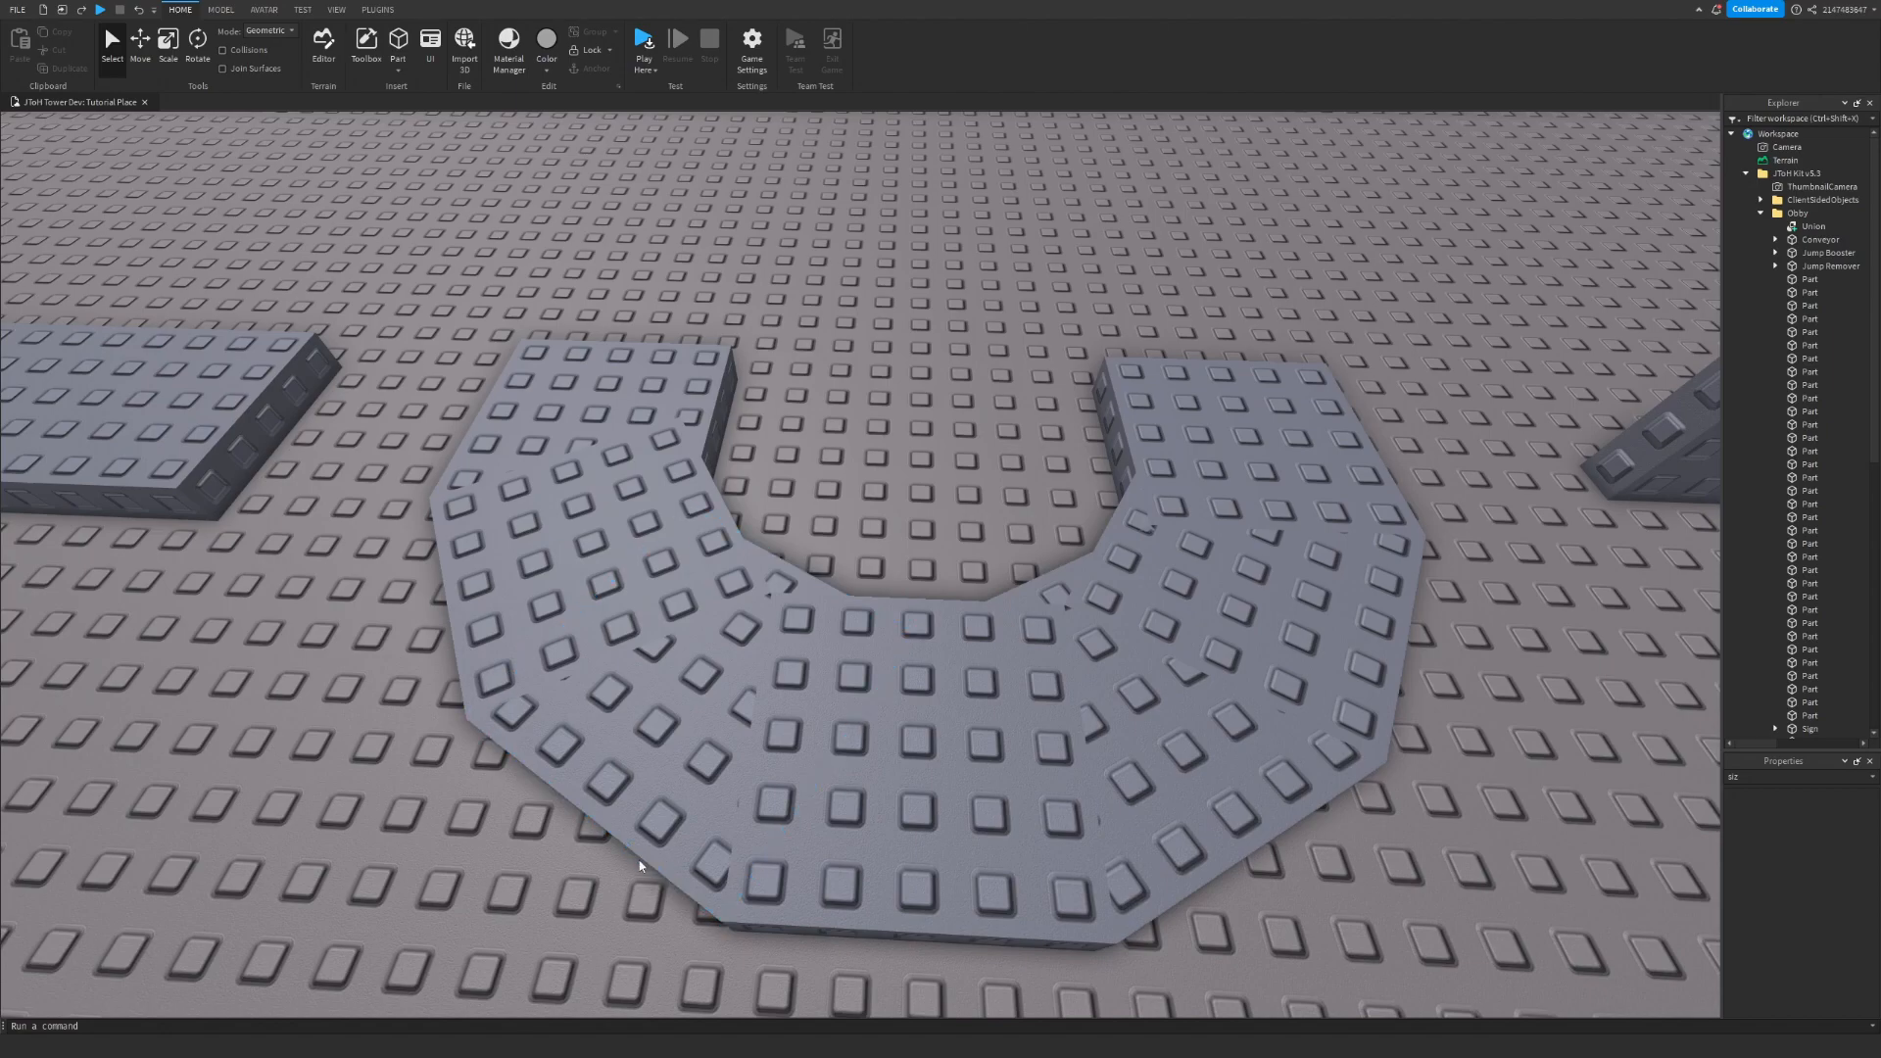
left_click(1166, 655)
left_click(926, 747, "ctrl")
left_click(621, 536, "ctrl")
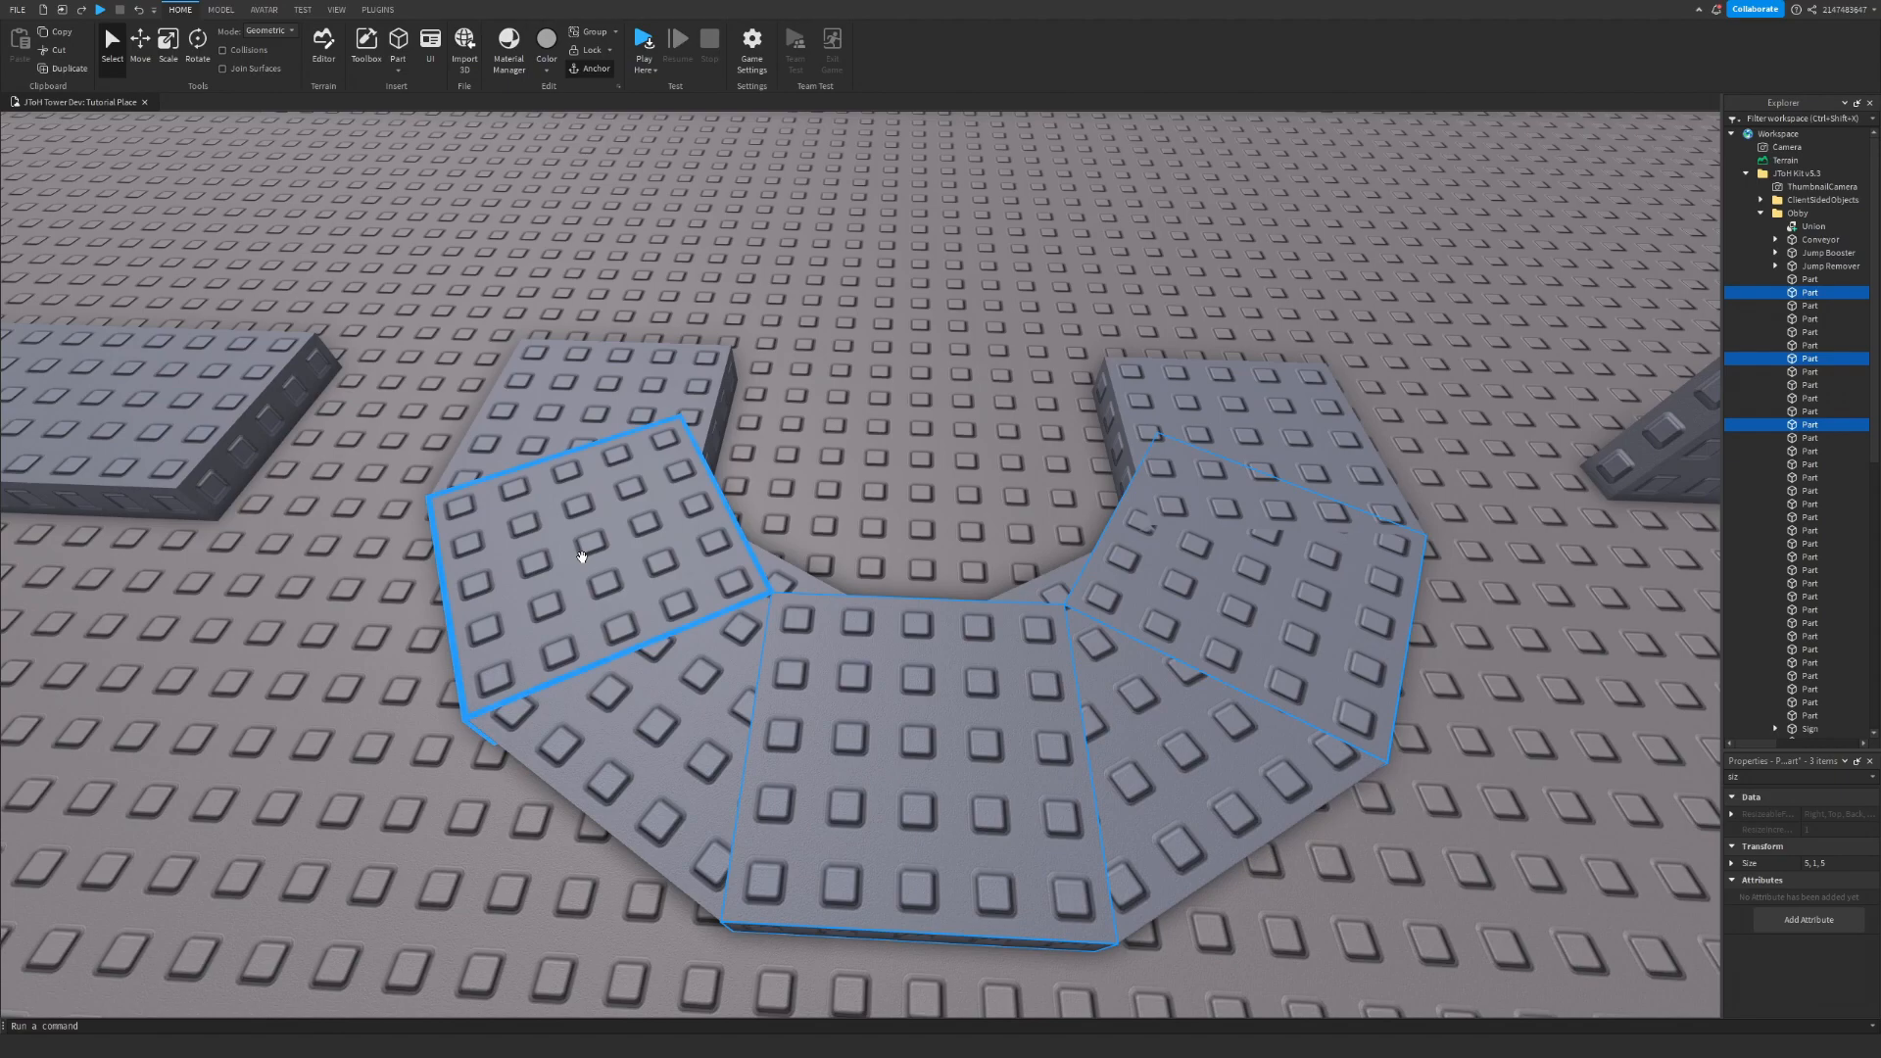
left_click(1814, 775)
type("siz")
left_click(1816, 863)
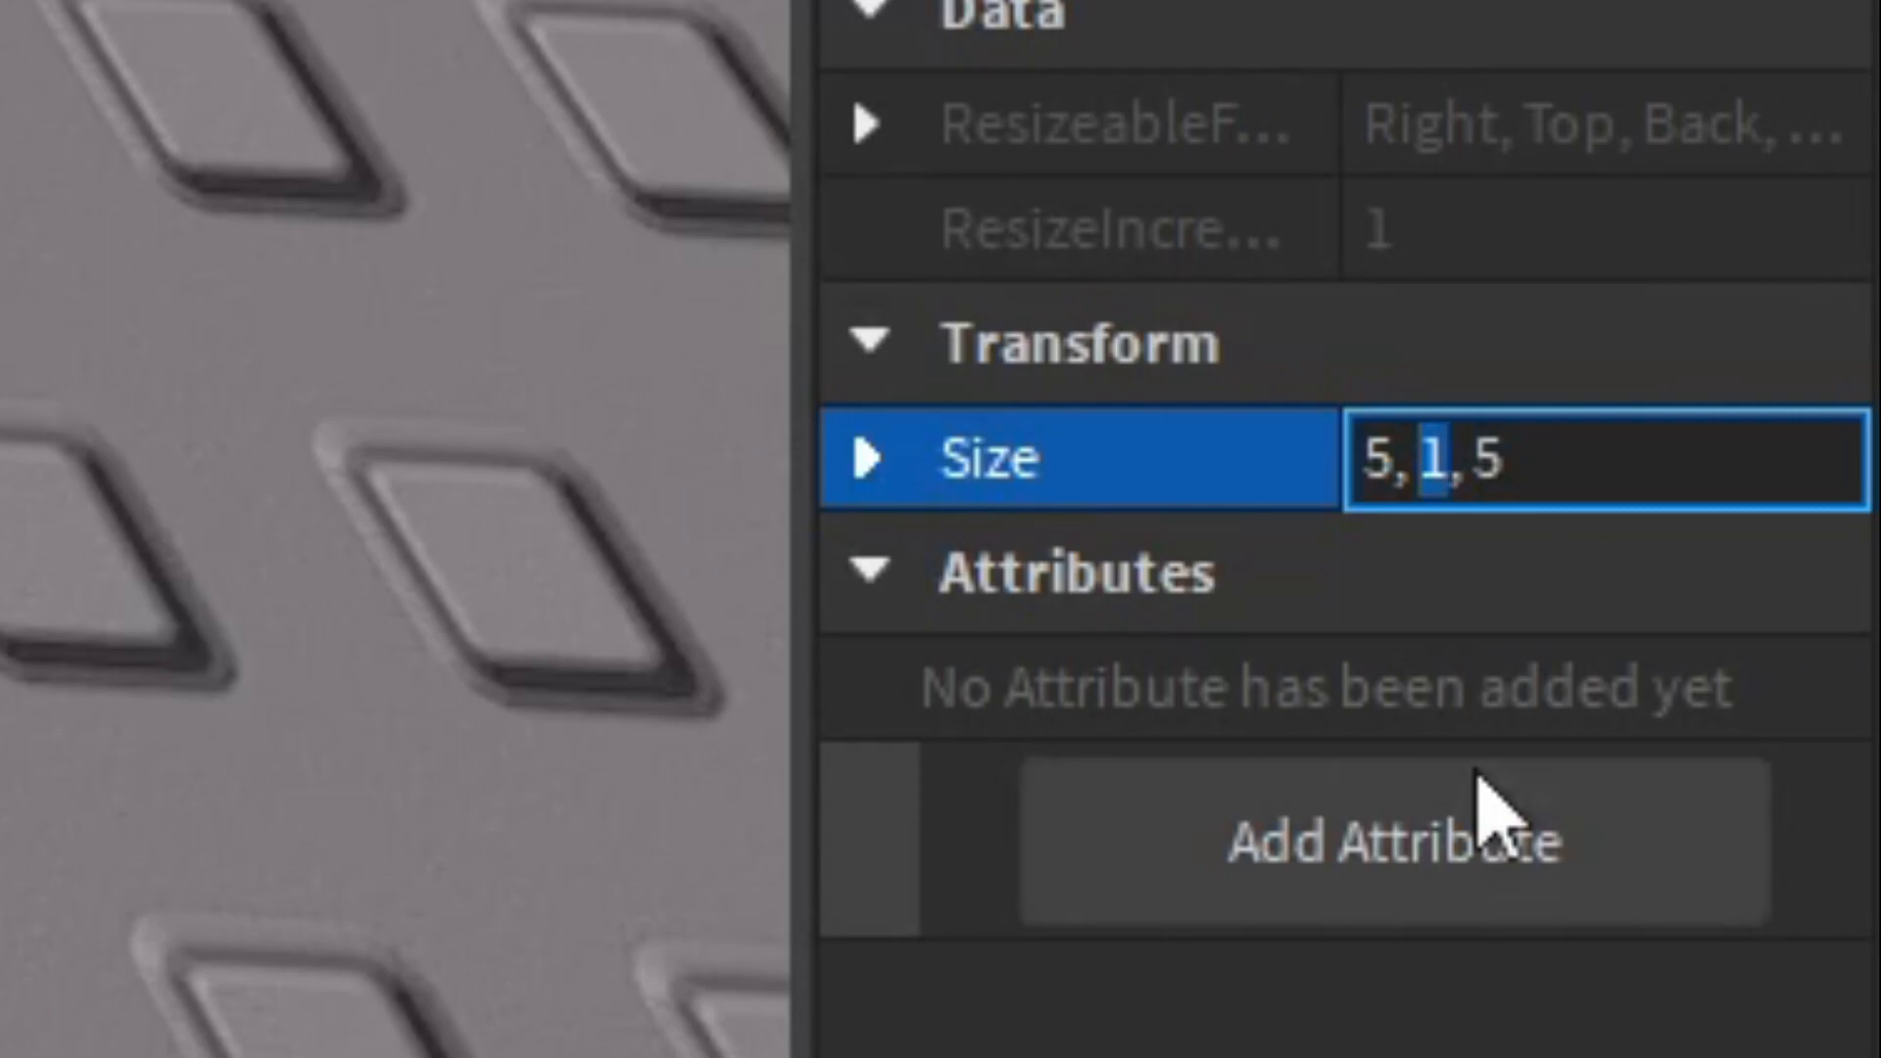
type(".995")
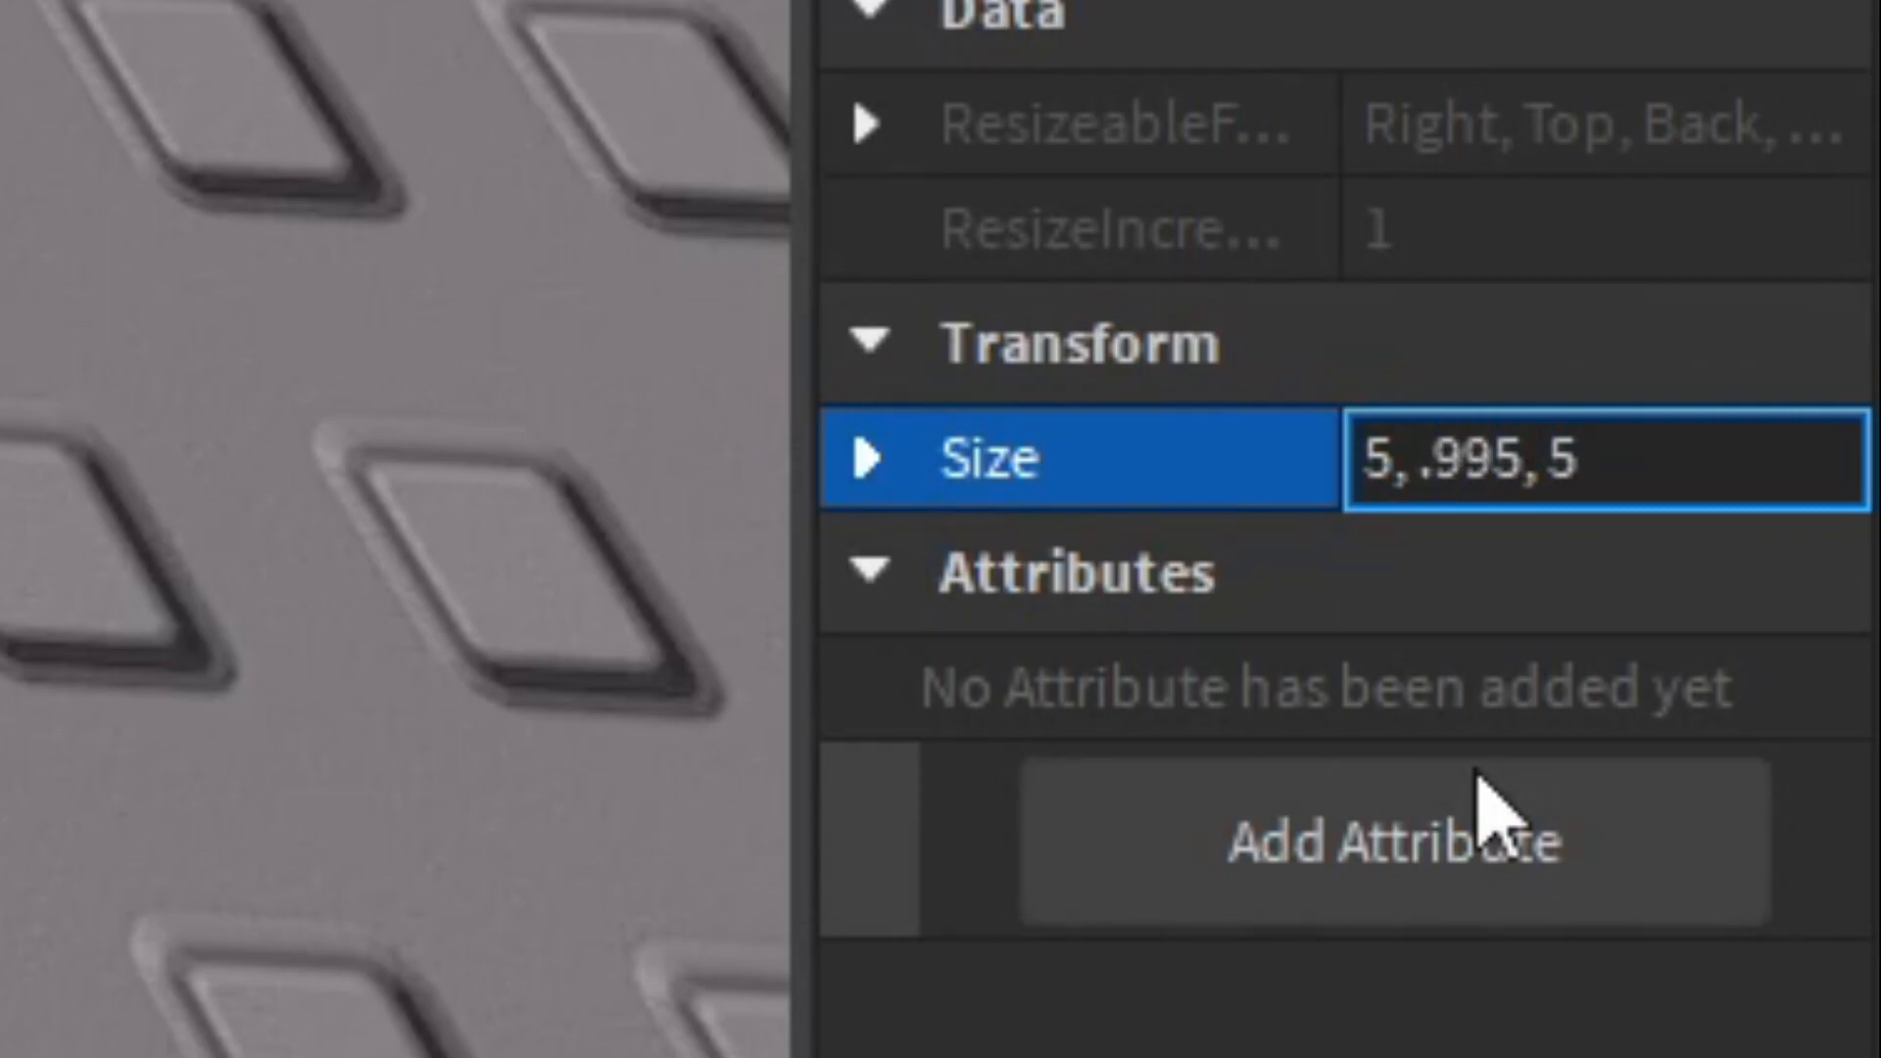
key("Return")
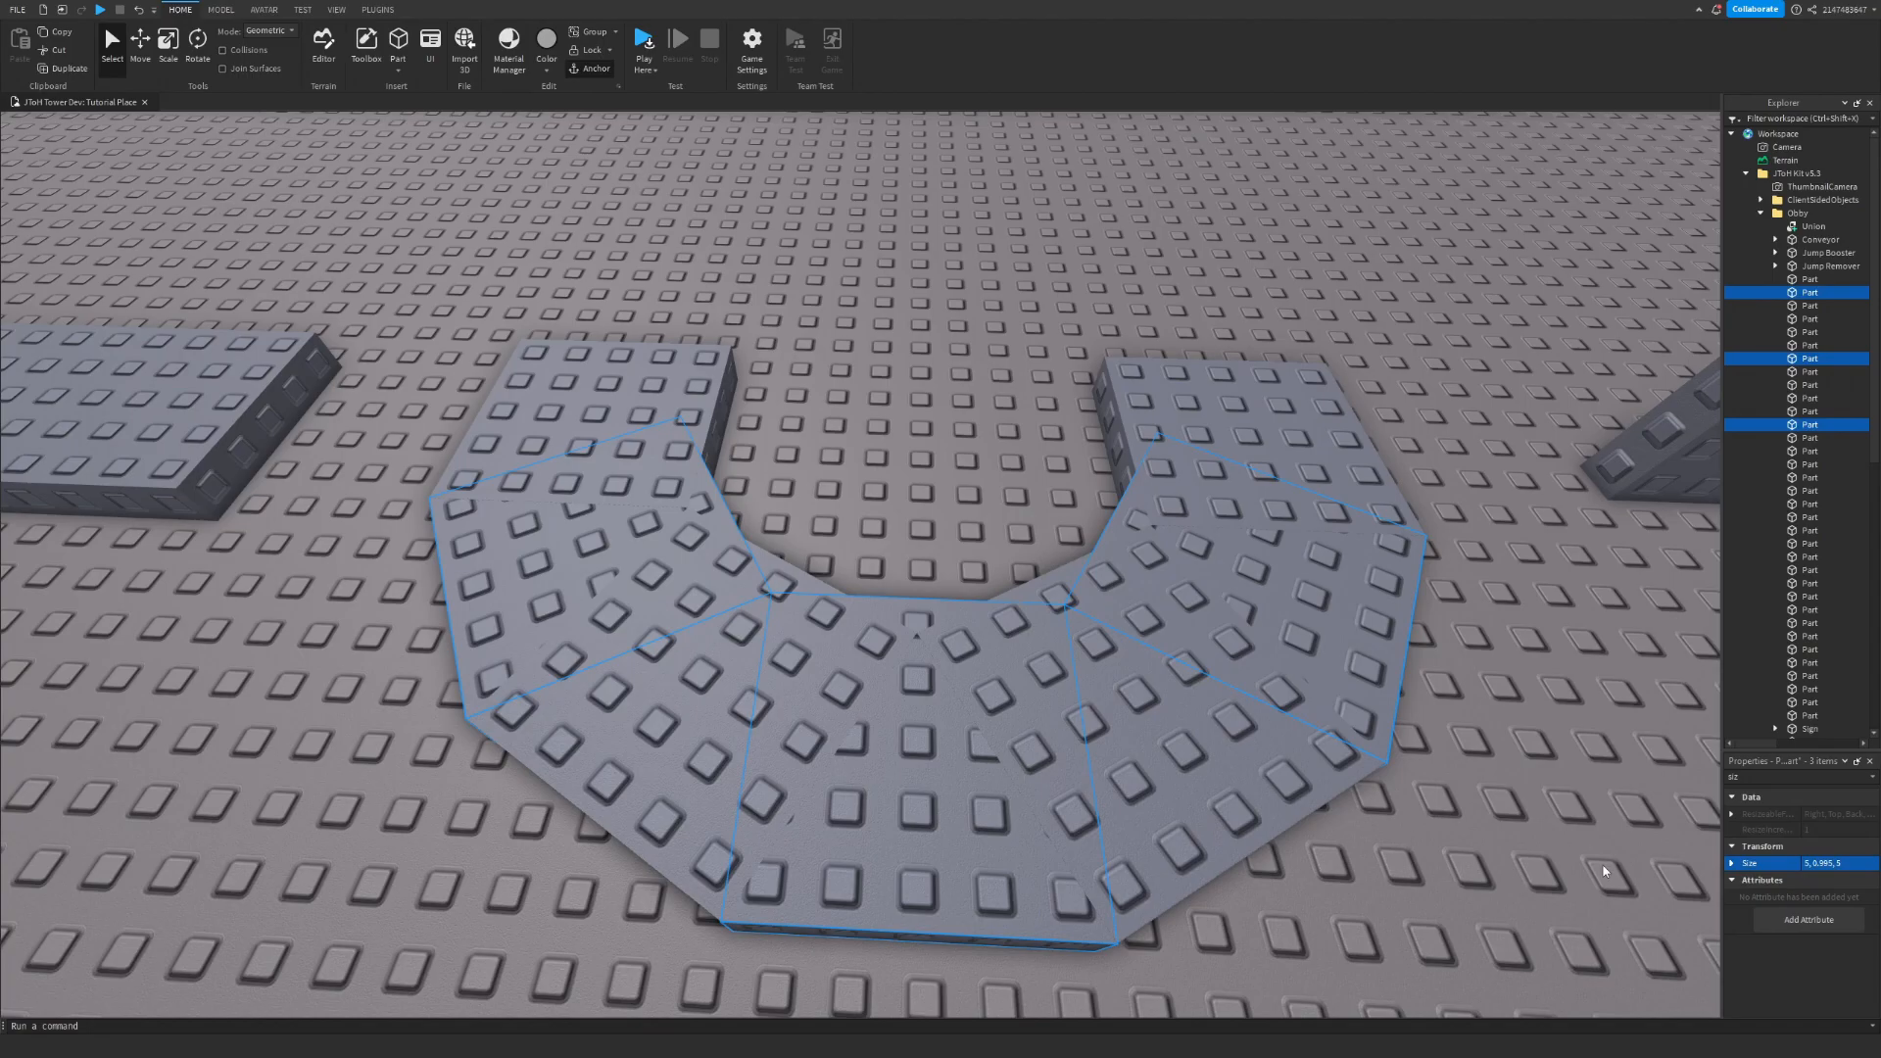
left_click(1604, 868)
- Inspect the overlaps between the U-shaped platform's segments up close
key("w")
right_click_drag(1425, 518, 1425, 517)
key("w")
key("d")
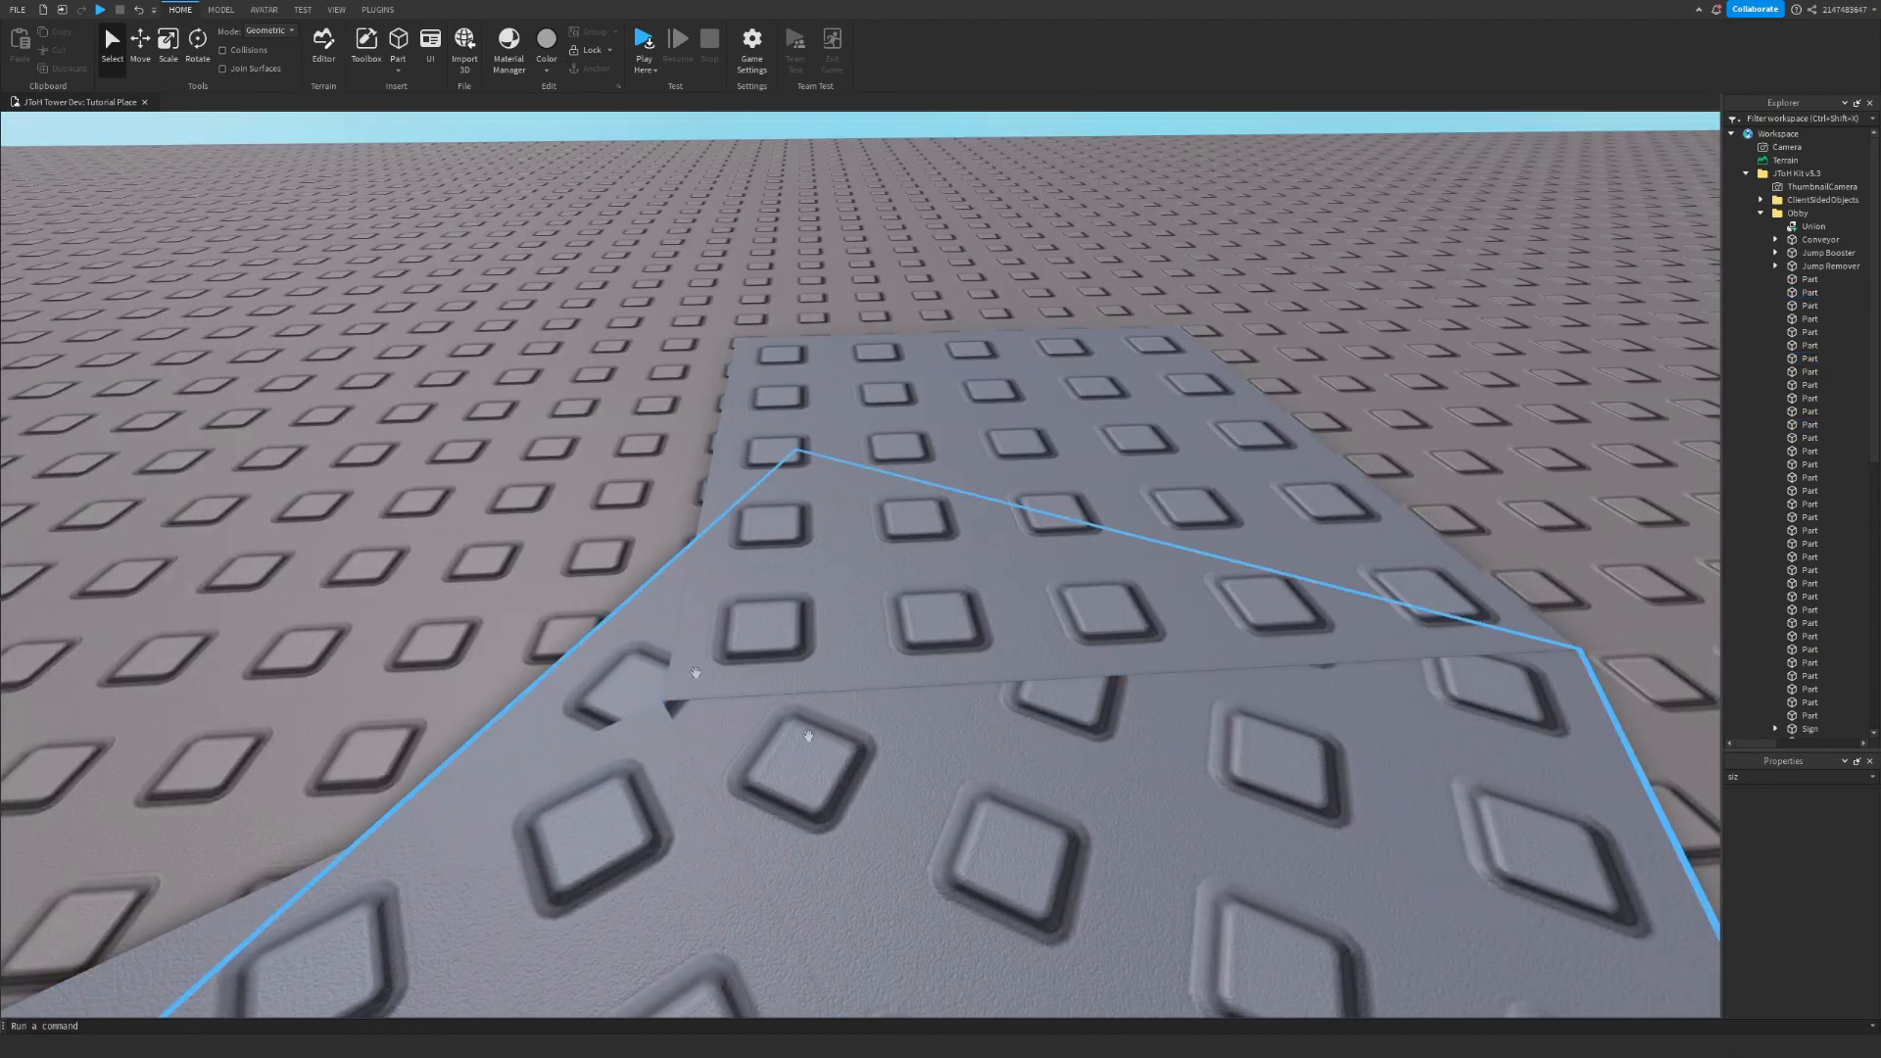
key("s")
right_click_drag(1508, 326, 1508, 326)
- Examine the seam between the two adjoining flat parts beside the U-shaped platform from varying distances
key("a")
right_click_drag(918, 845, 919, 846)
key("w")
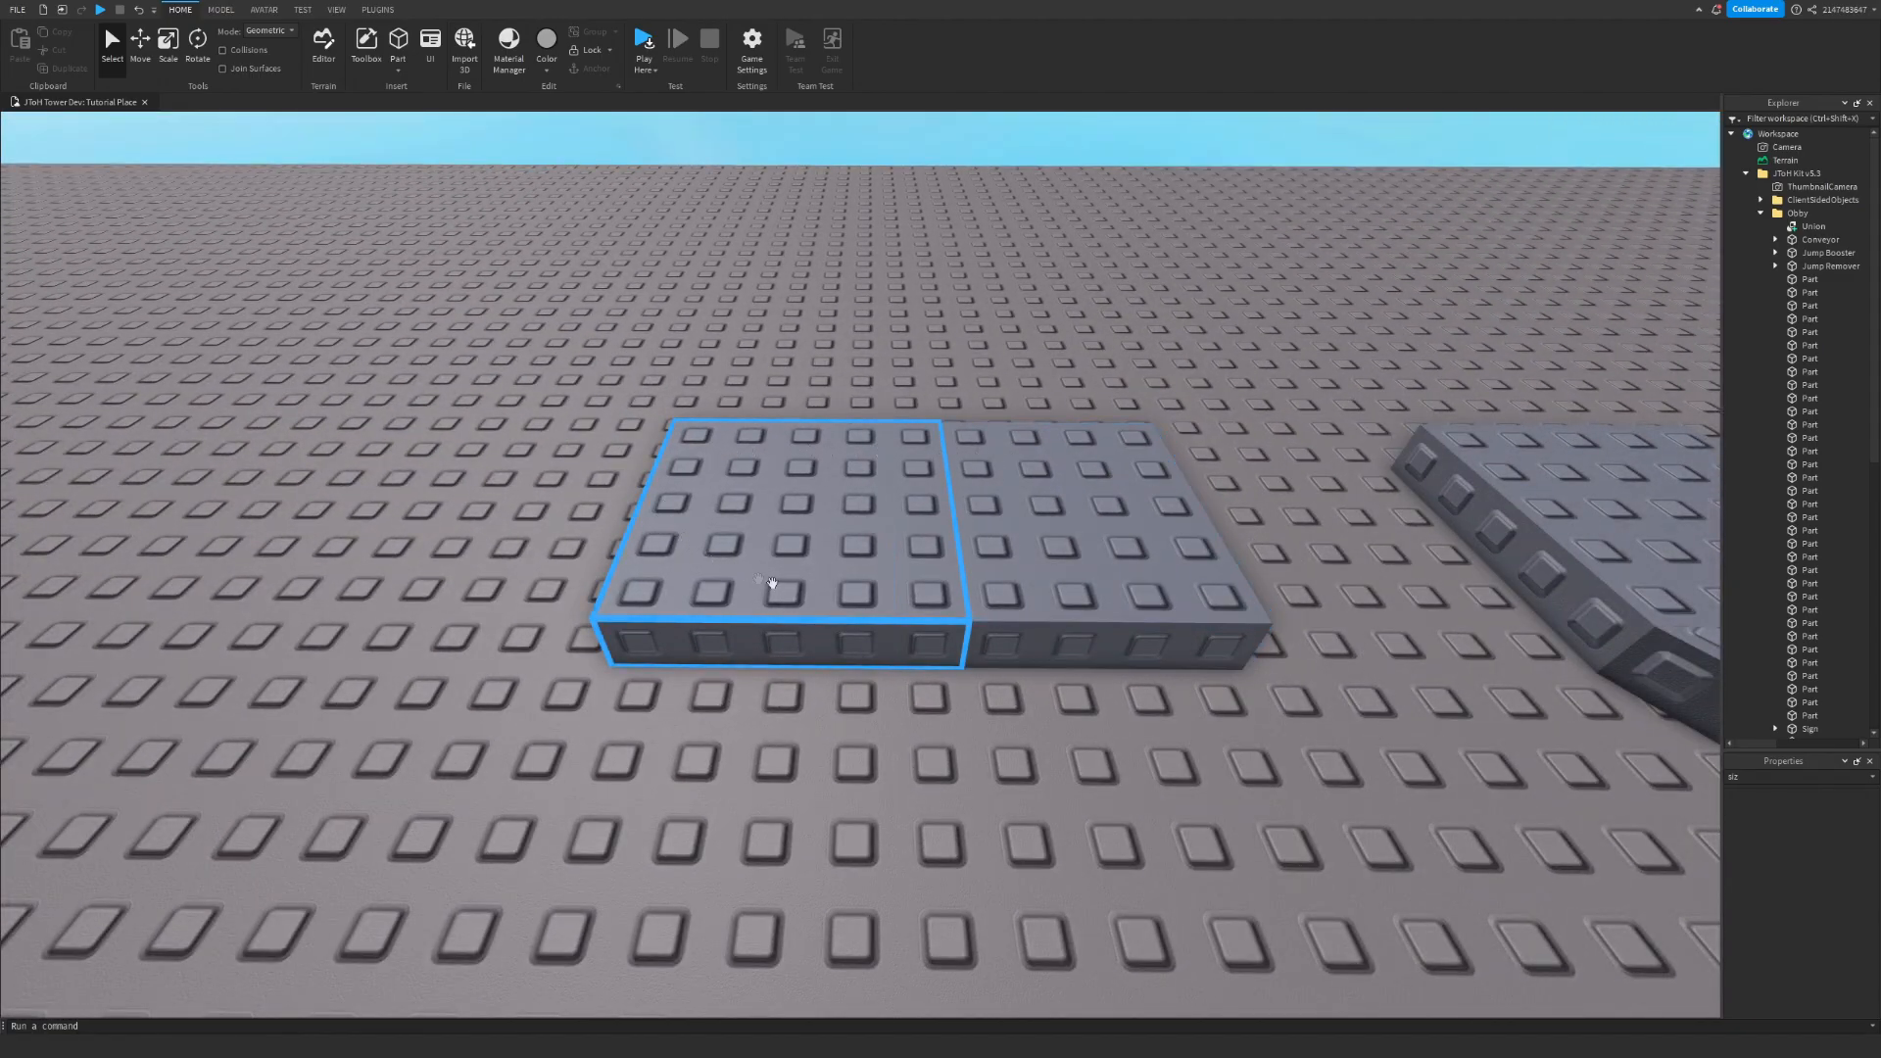
key("w")
key("d")
key("w")
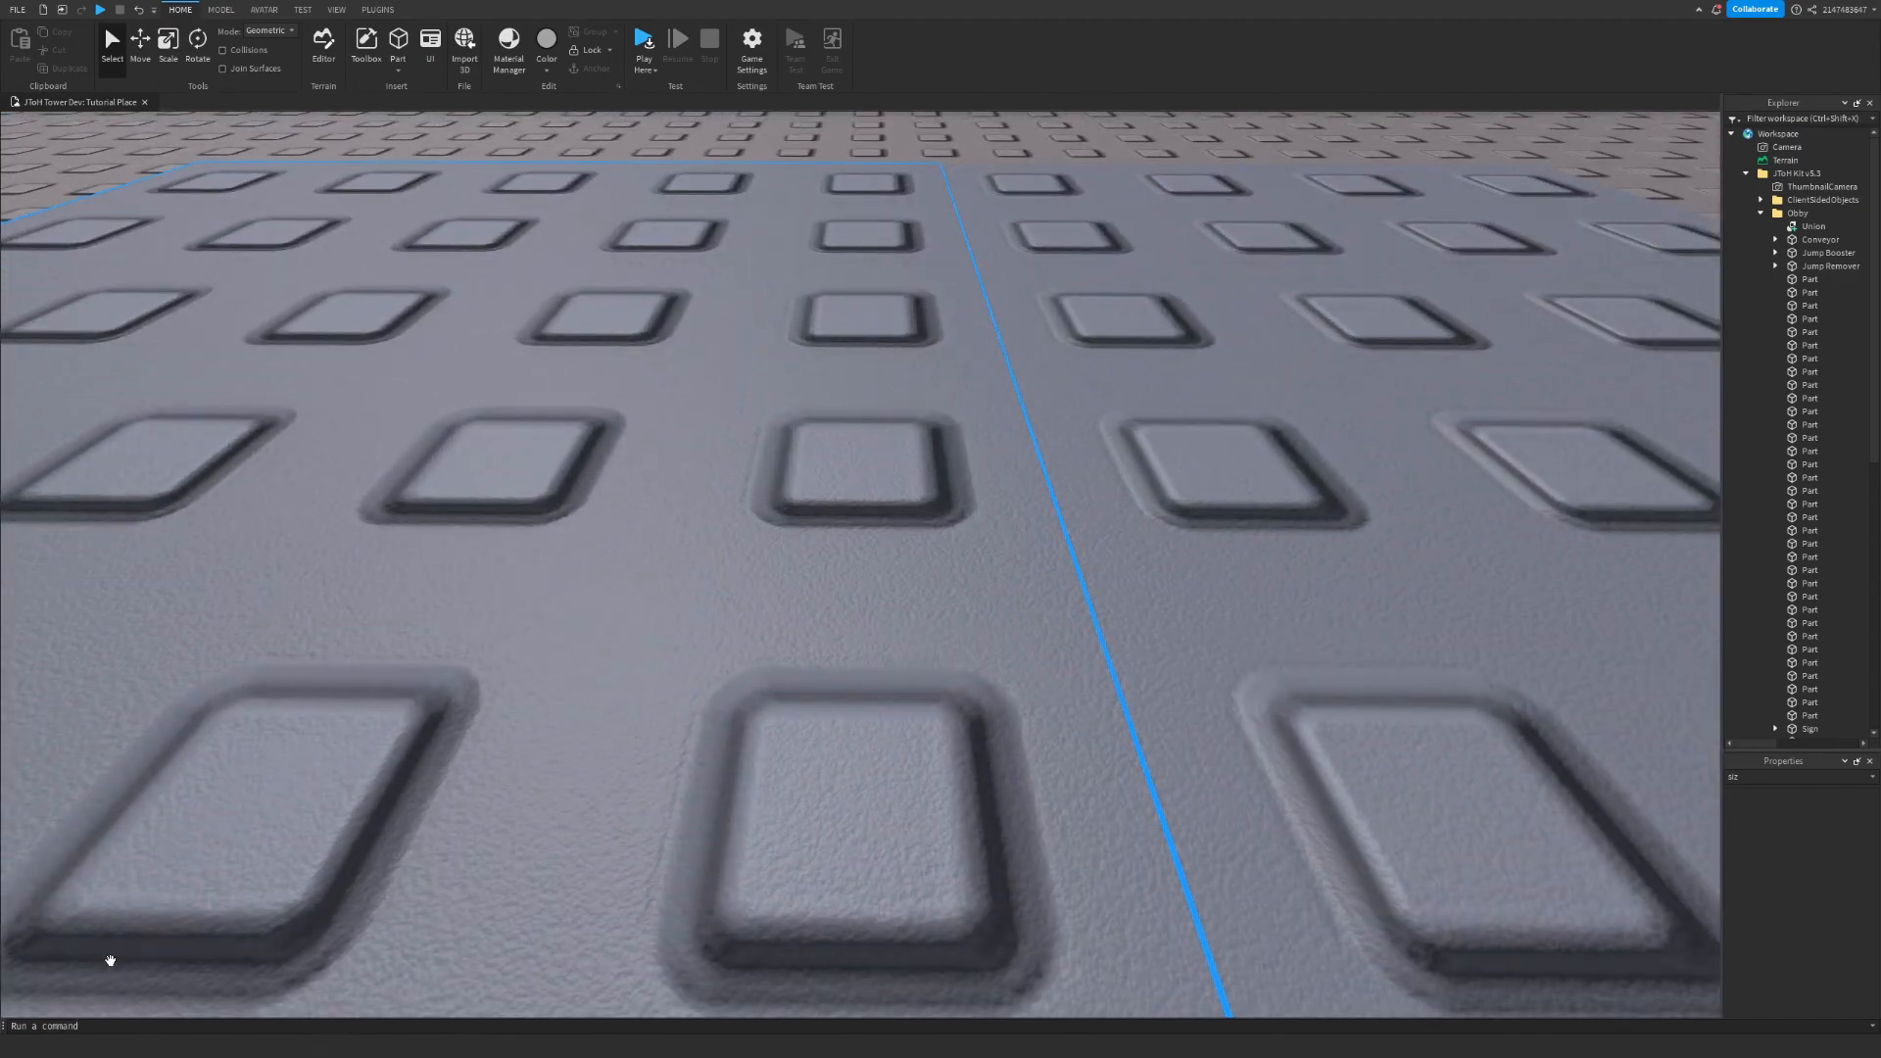
scroll(110, 961, "down", 5)
scroll(111, 961, "up", 5)
scroll(111, 961, "up", 1)
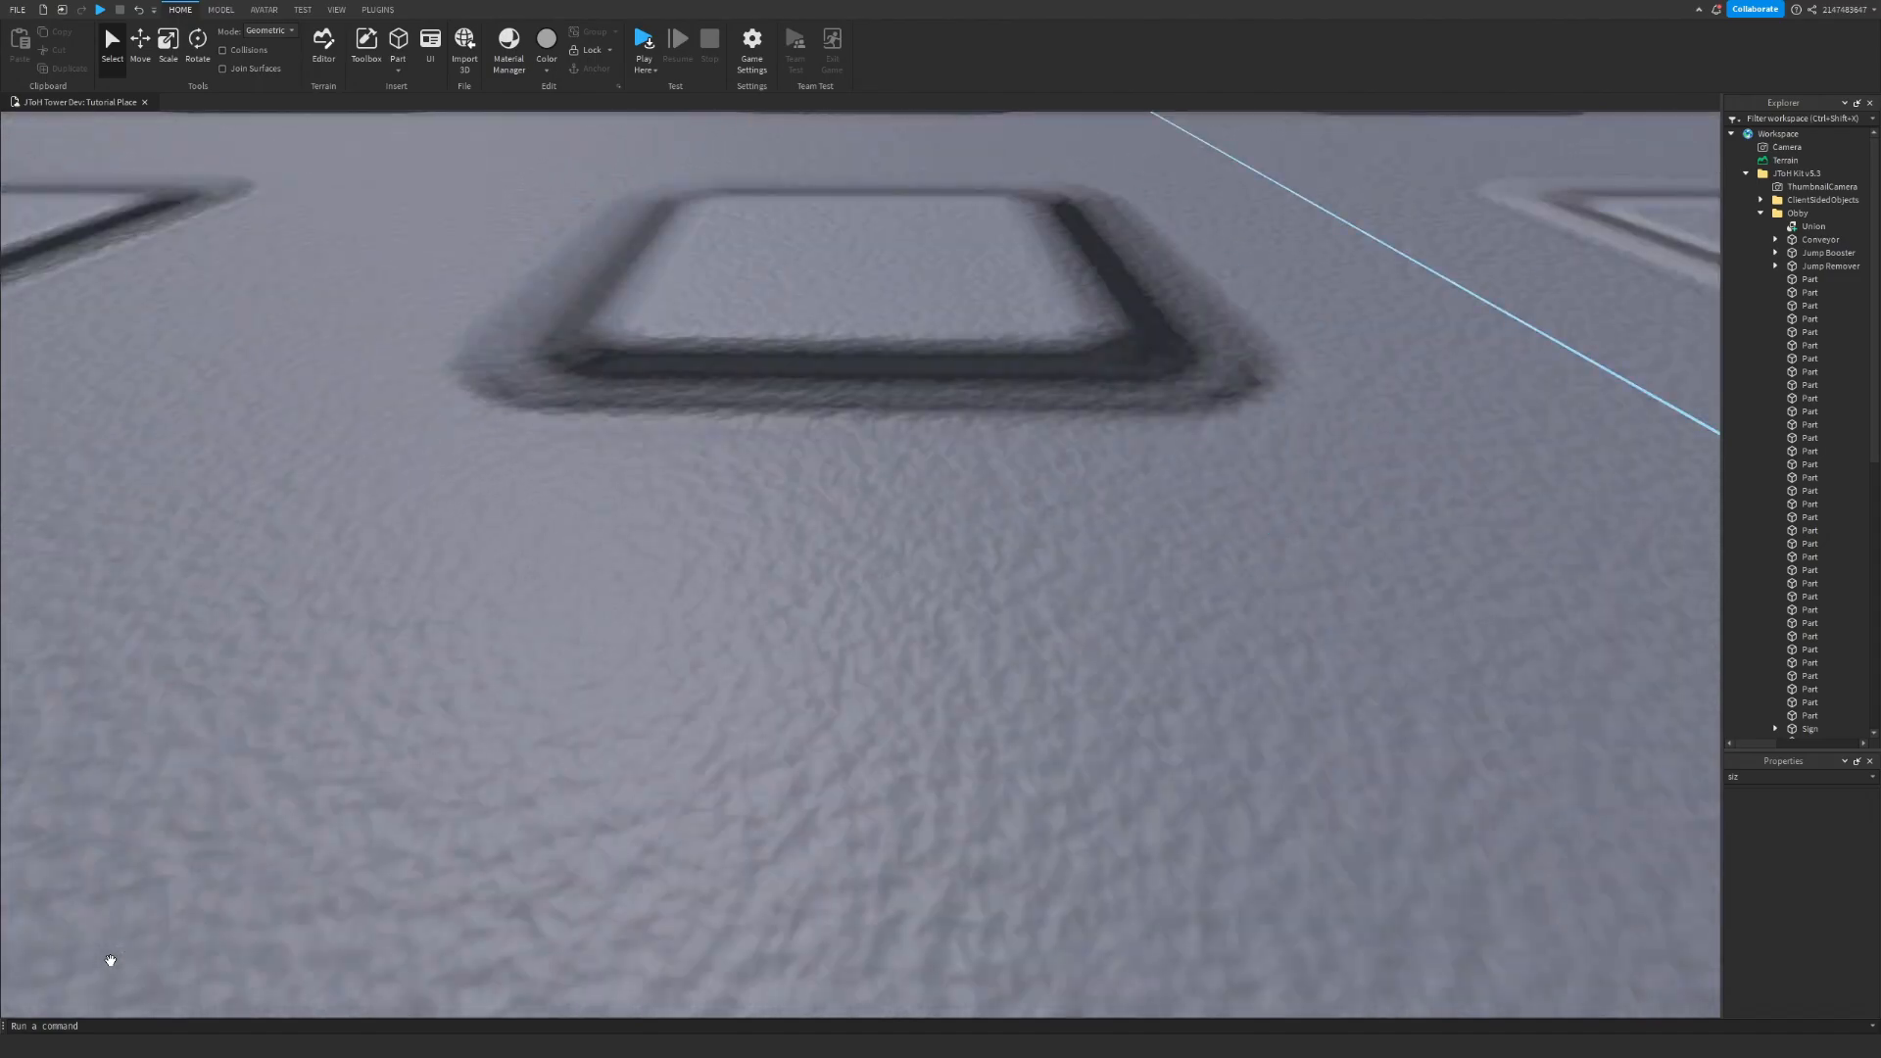
scroll(110, 961, "down", 5)
scroll(1015, 600, "up", 1)
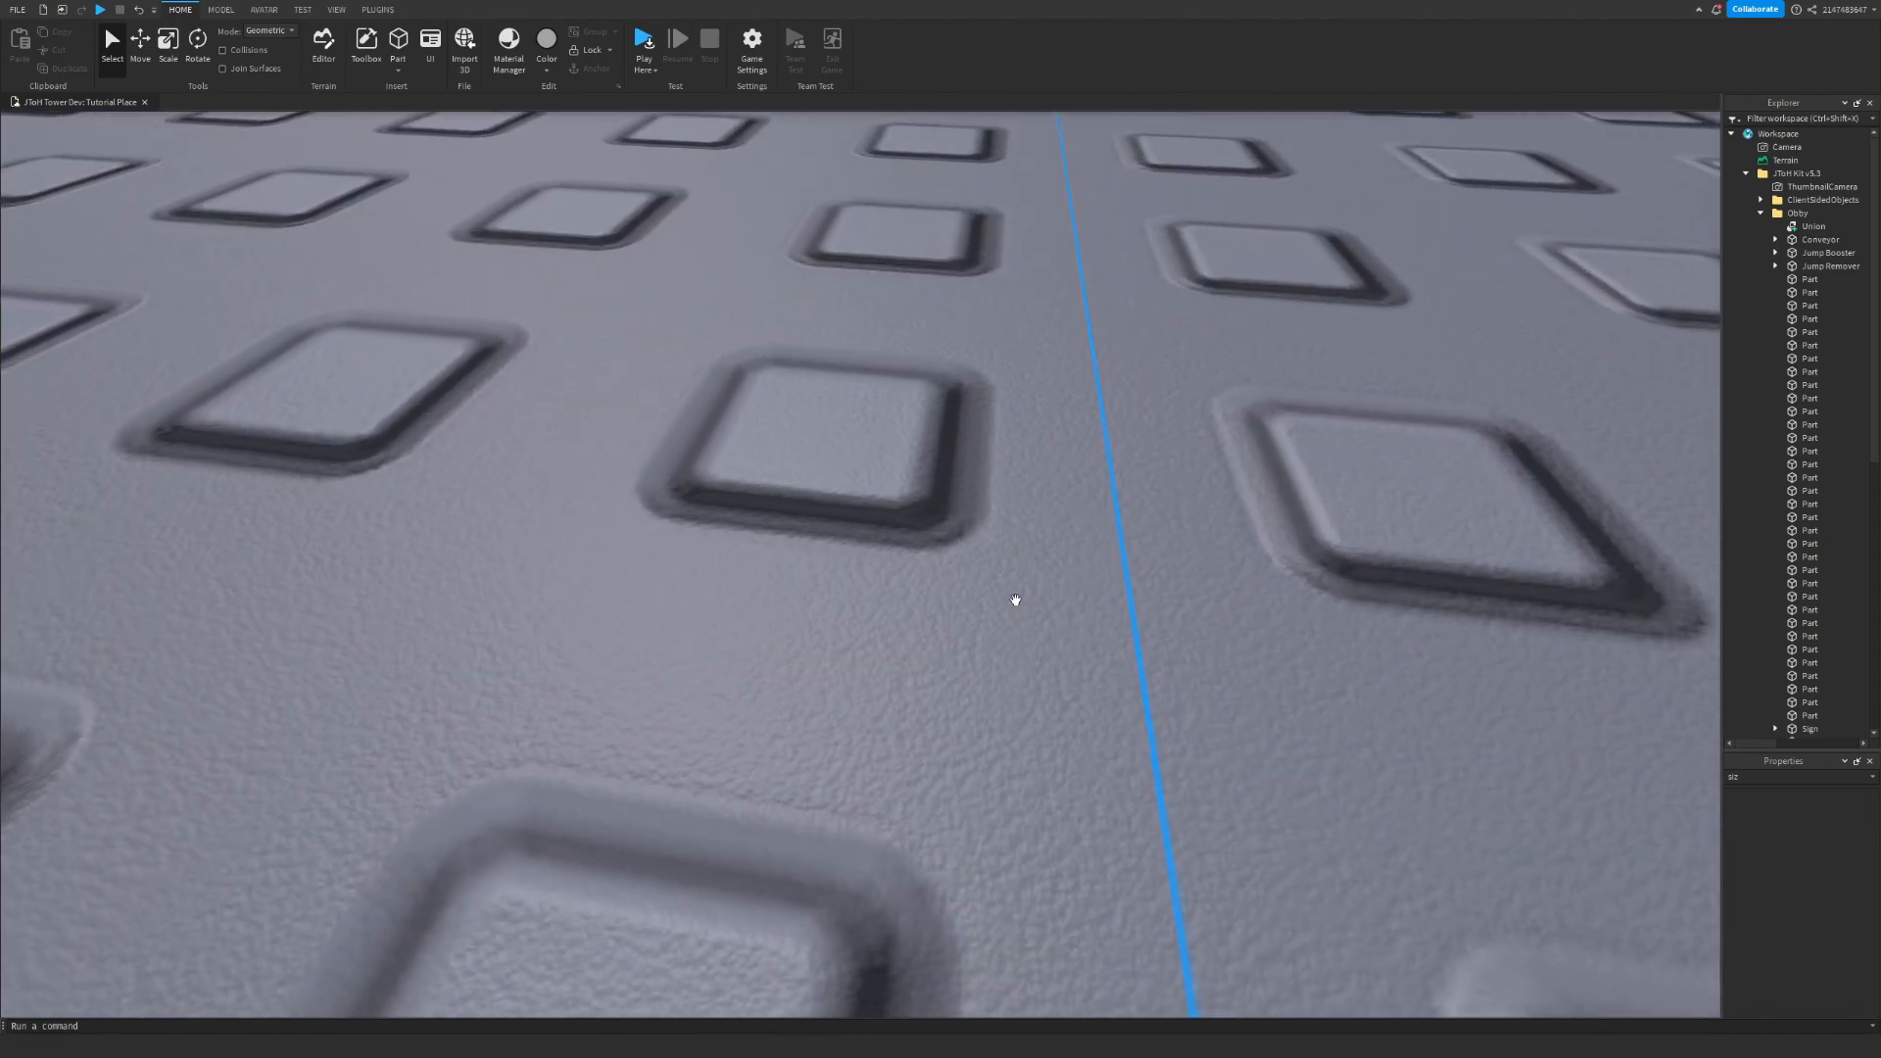
scroll(1015, 599, "down", 5)
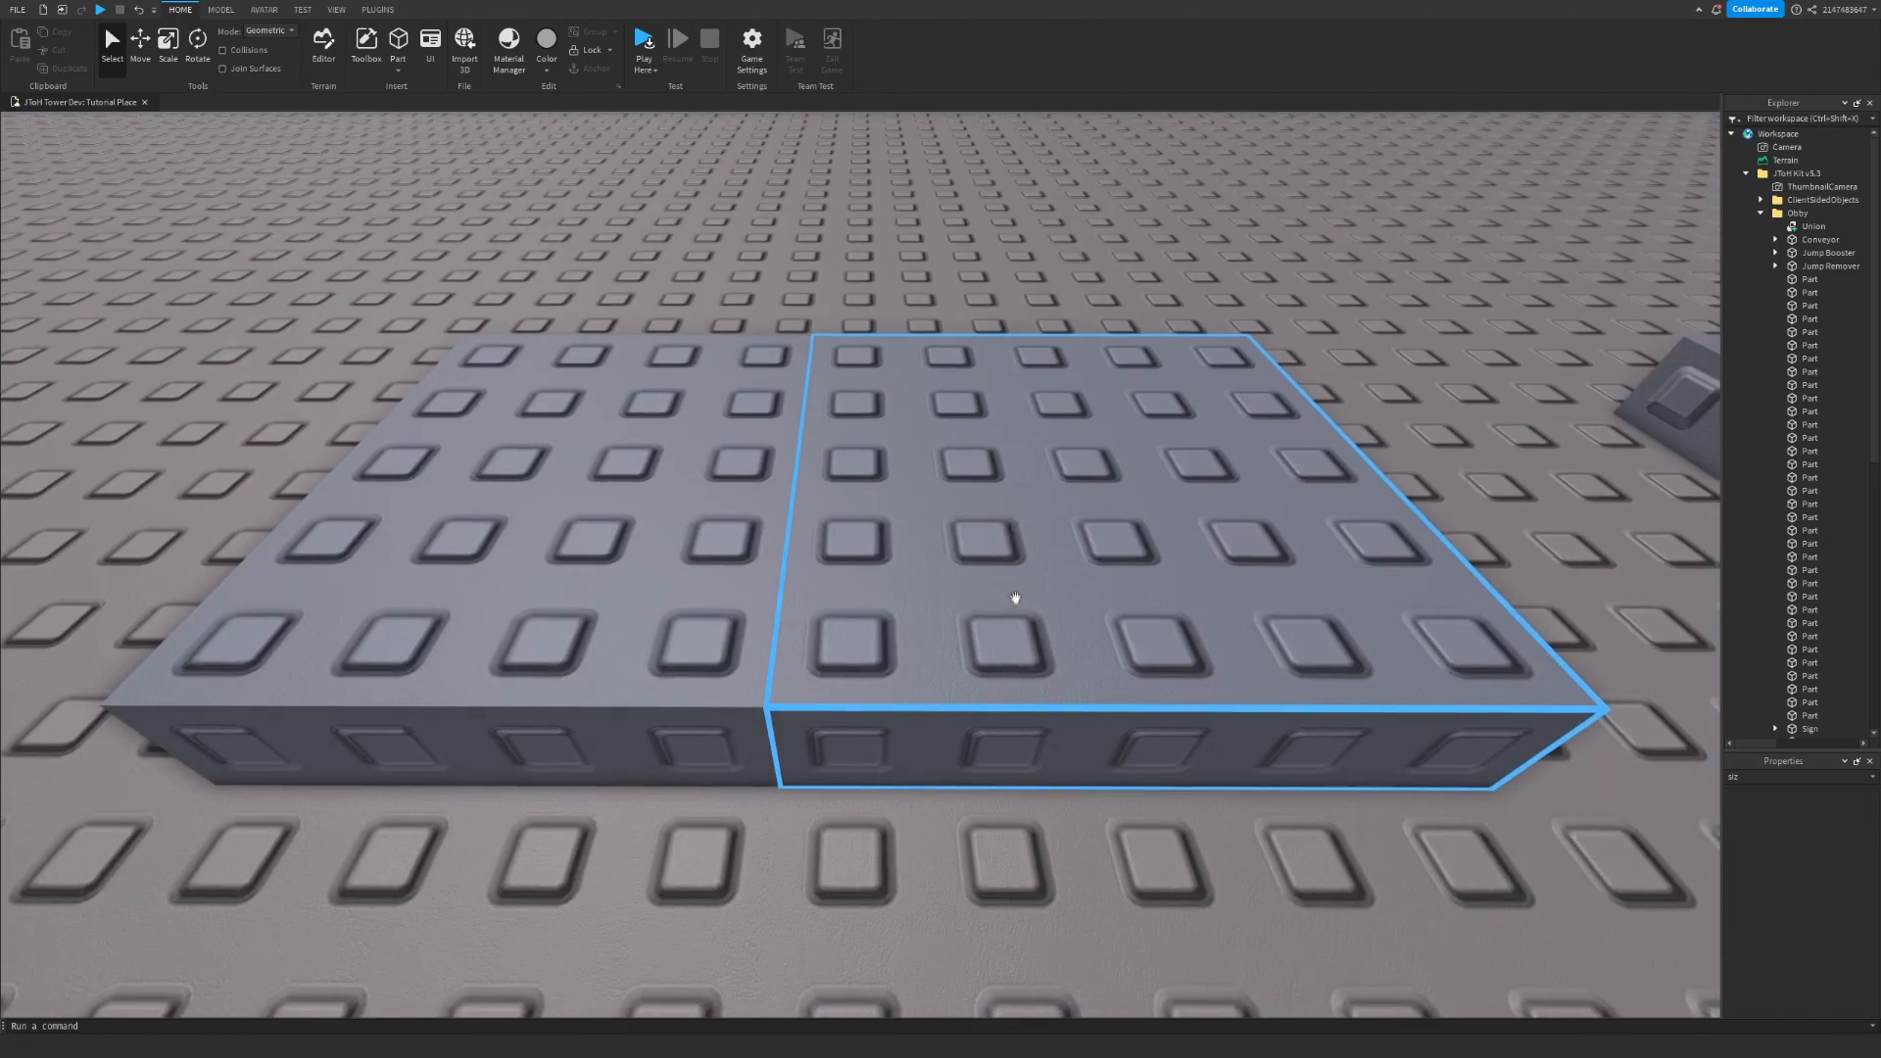
- Select the flat part nearer the U-shaped platform and clear the size filter from its properties
left_click(1015, 600)
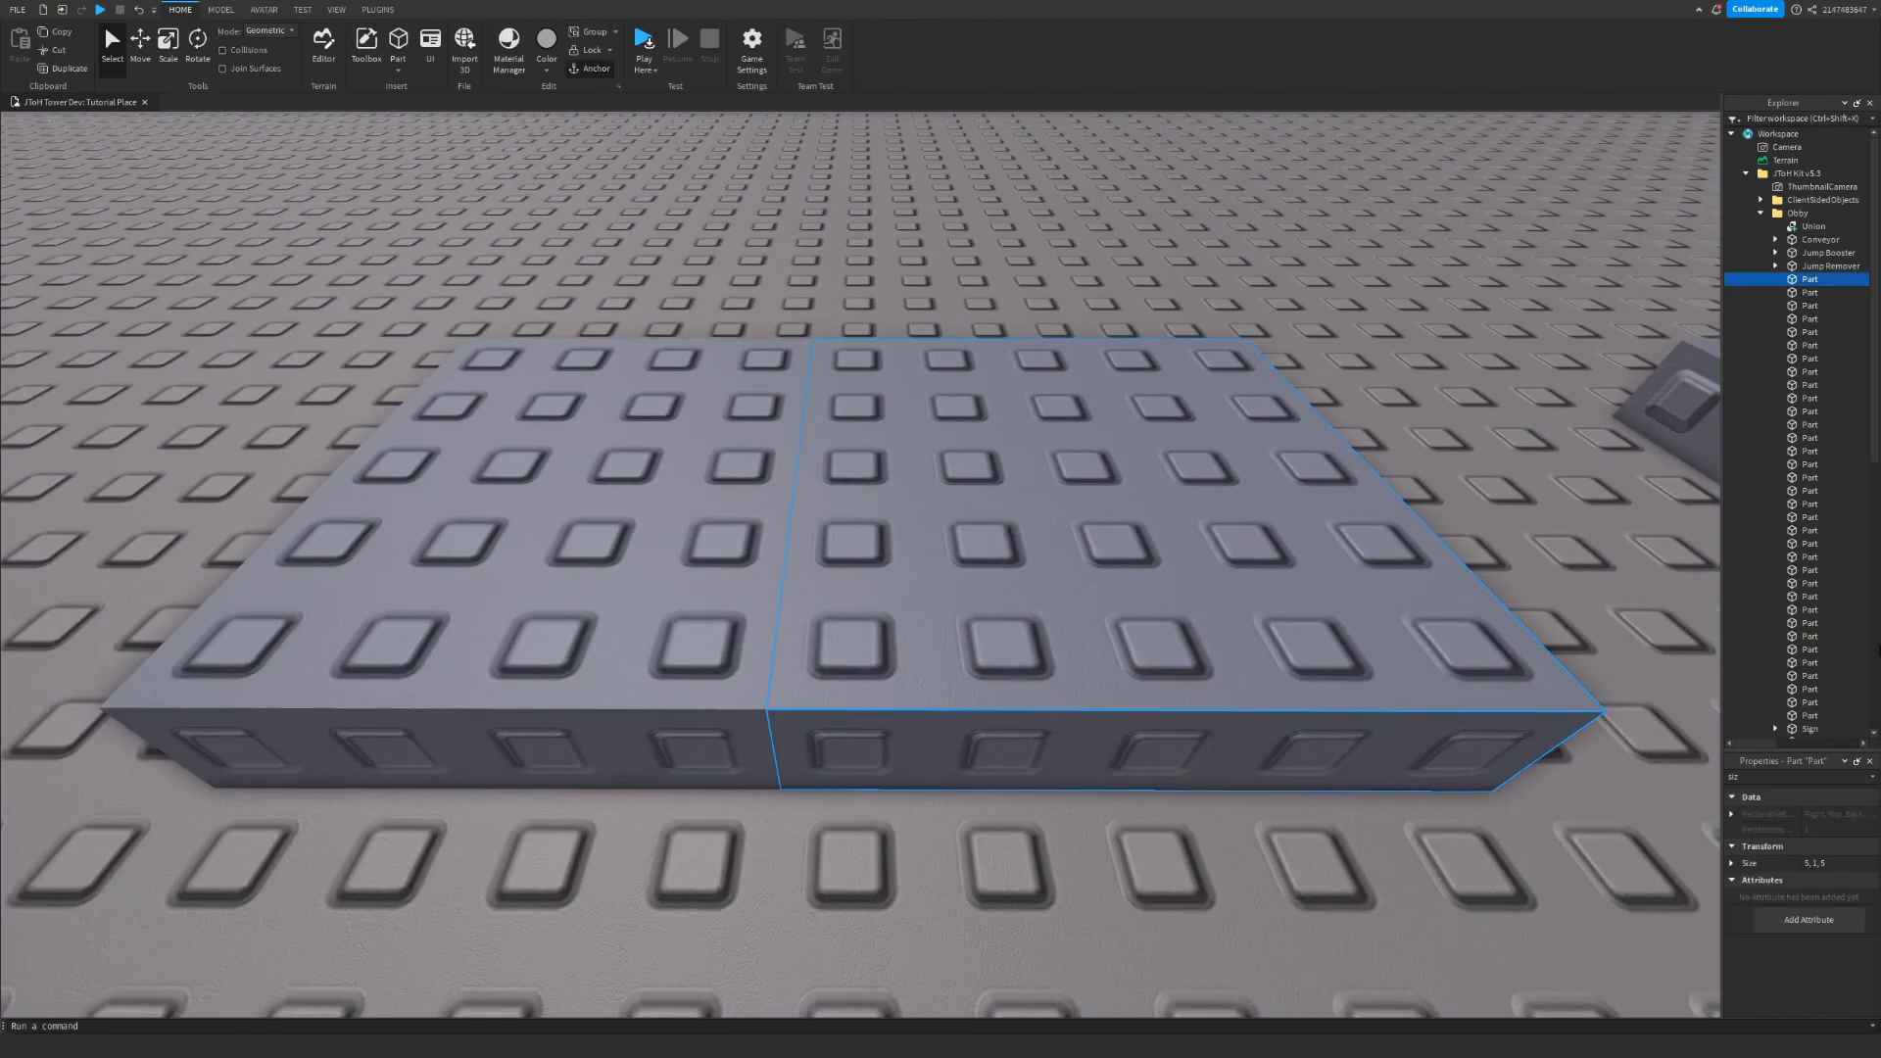
double_click(1793, 773)
key("BackSpace")
- Try a different brick color on the selected flat part and undo the color change
left_click(1845, 815)
left_click(1799, 865)
right_click_drag(1445, 514, 1410, 517)
key("ctrl+z")
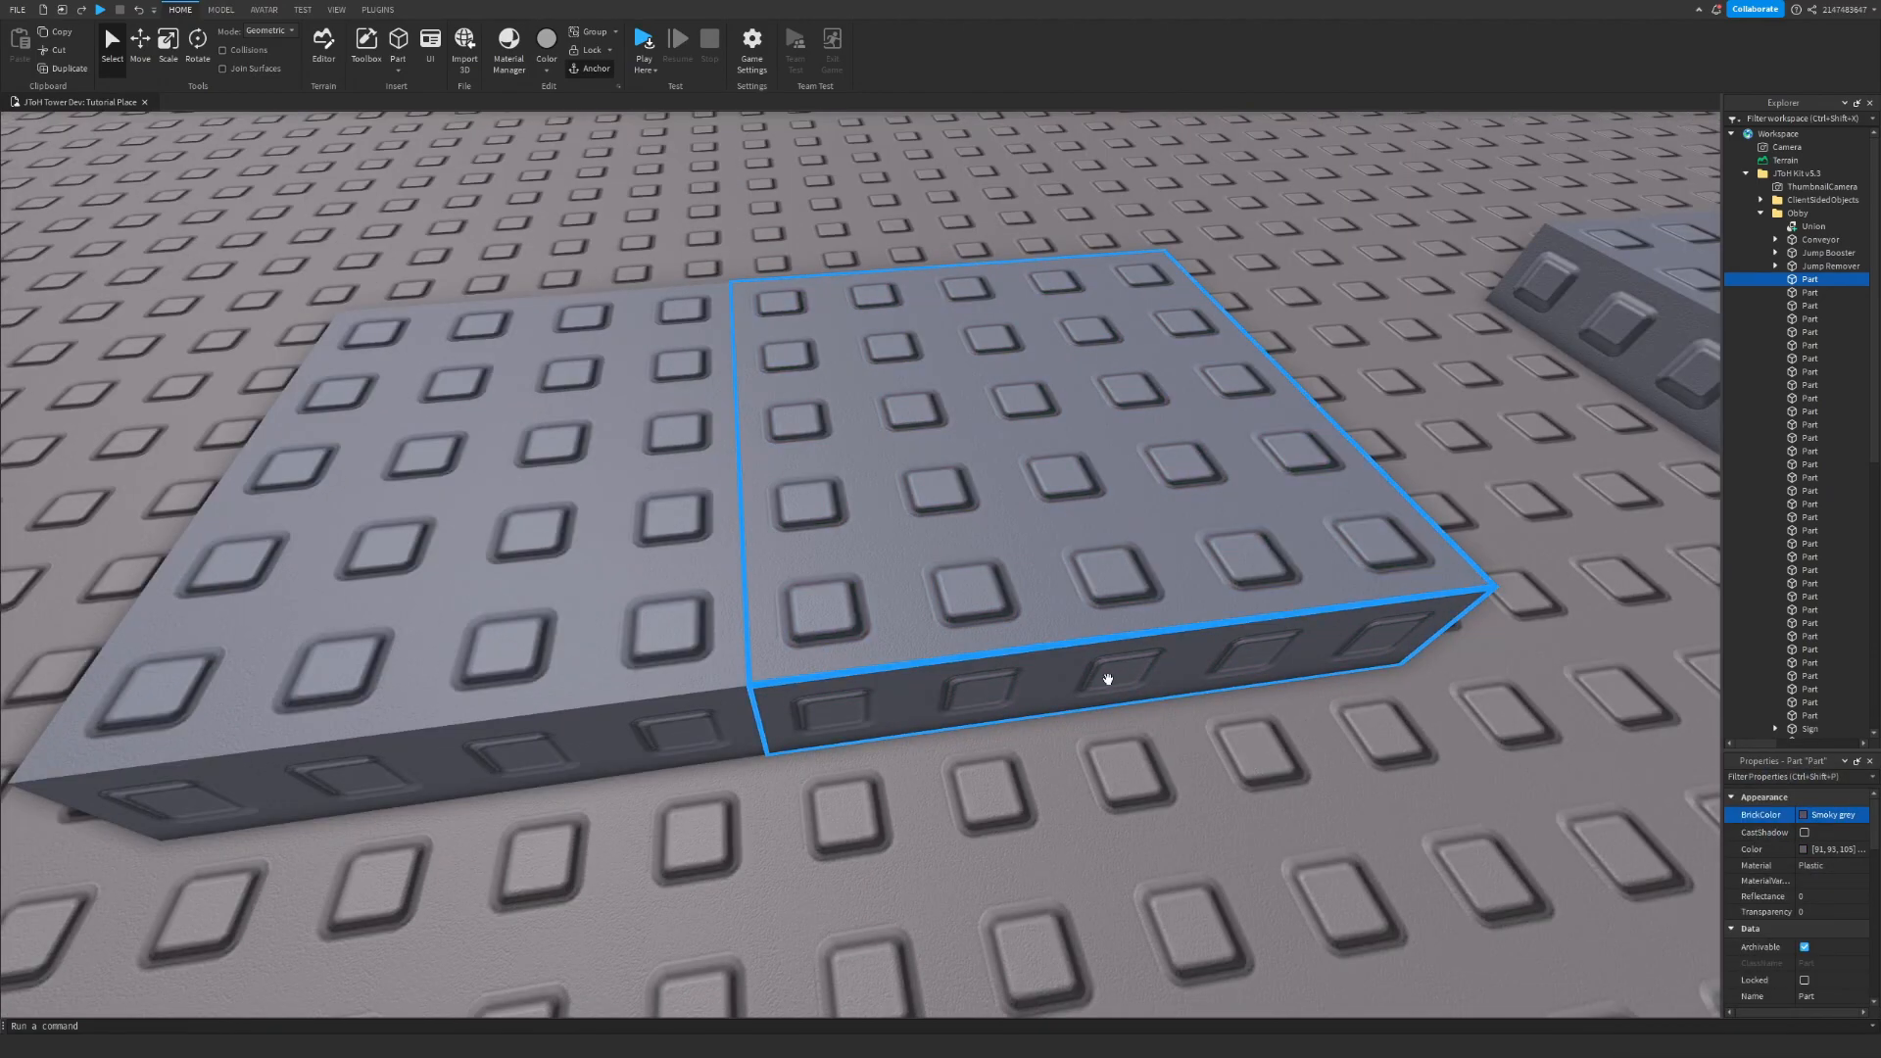
- Scale the selected flat part about one stud shorter on the side overlapping its neighbor
left_click(175, 39)
right_click_drag(1156, 464, 916, 535)
key("s")
left_click_drag(768, 521, 866, 516)
left_click(1082, 766)
- Recolor the shortened flat part white
key("w")
left_click(995, 592)
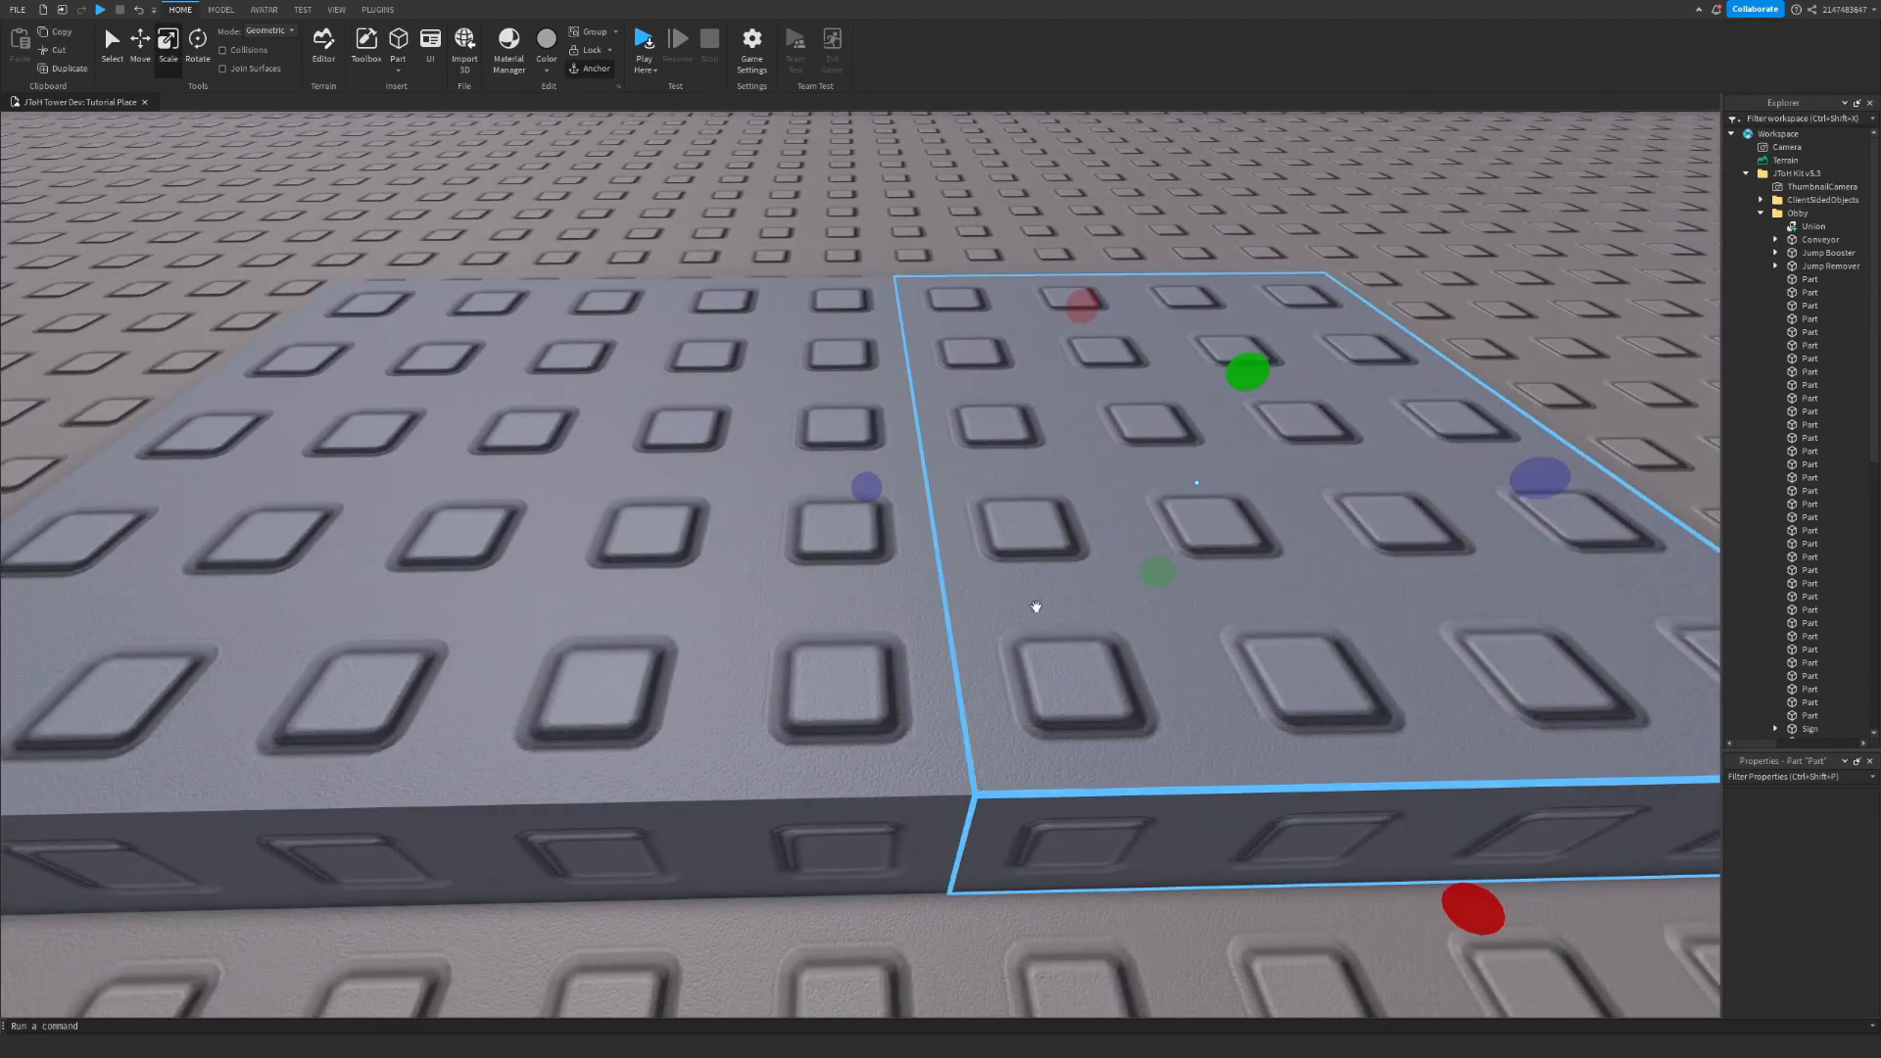
left_click(1857, 818)
left_click(1748, 856)
left_click(1189, 263)
- Examine the tall wall's overlapping angled parts from varying distances
key("s")
right_click_drag(1188, 262, 1156, 588)
key("w")
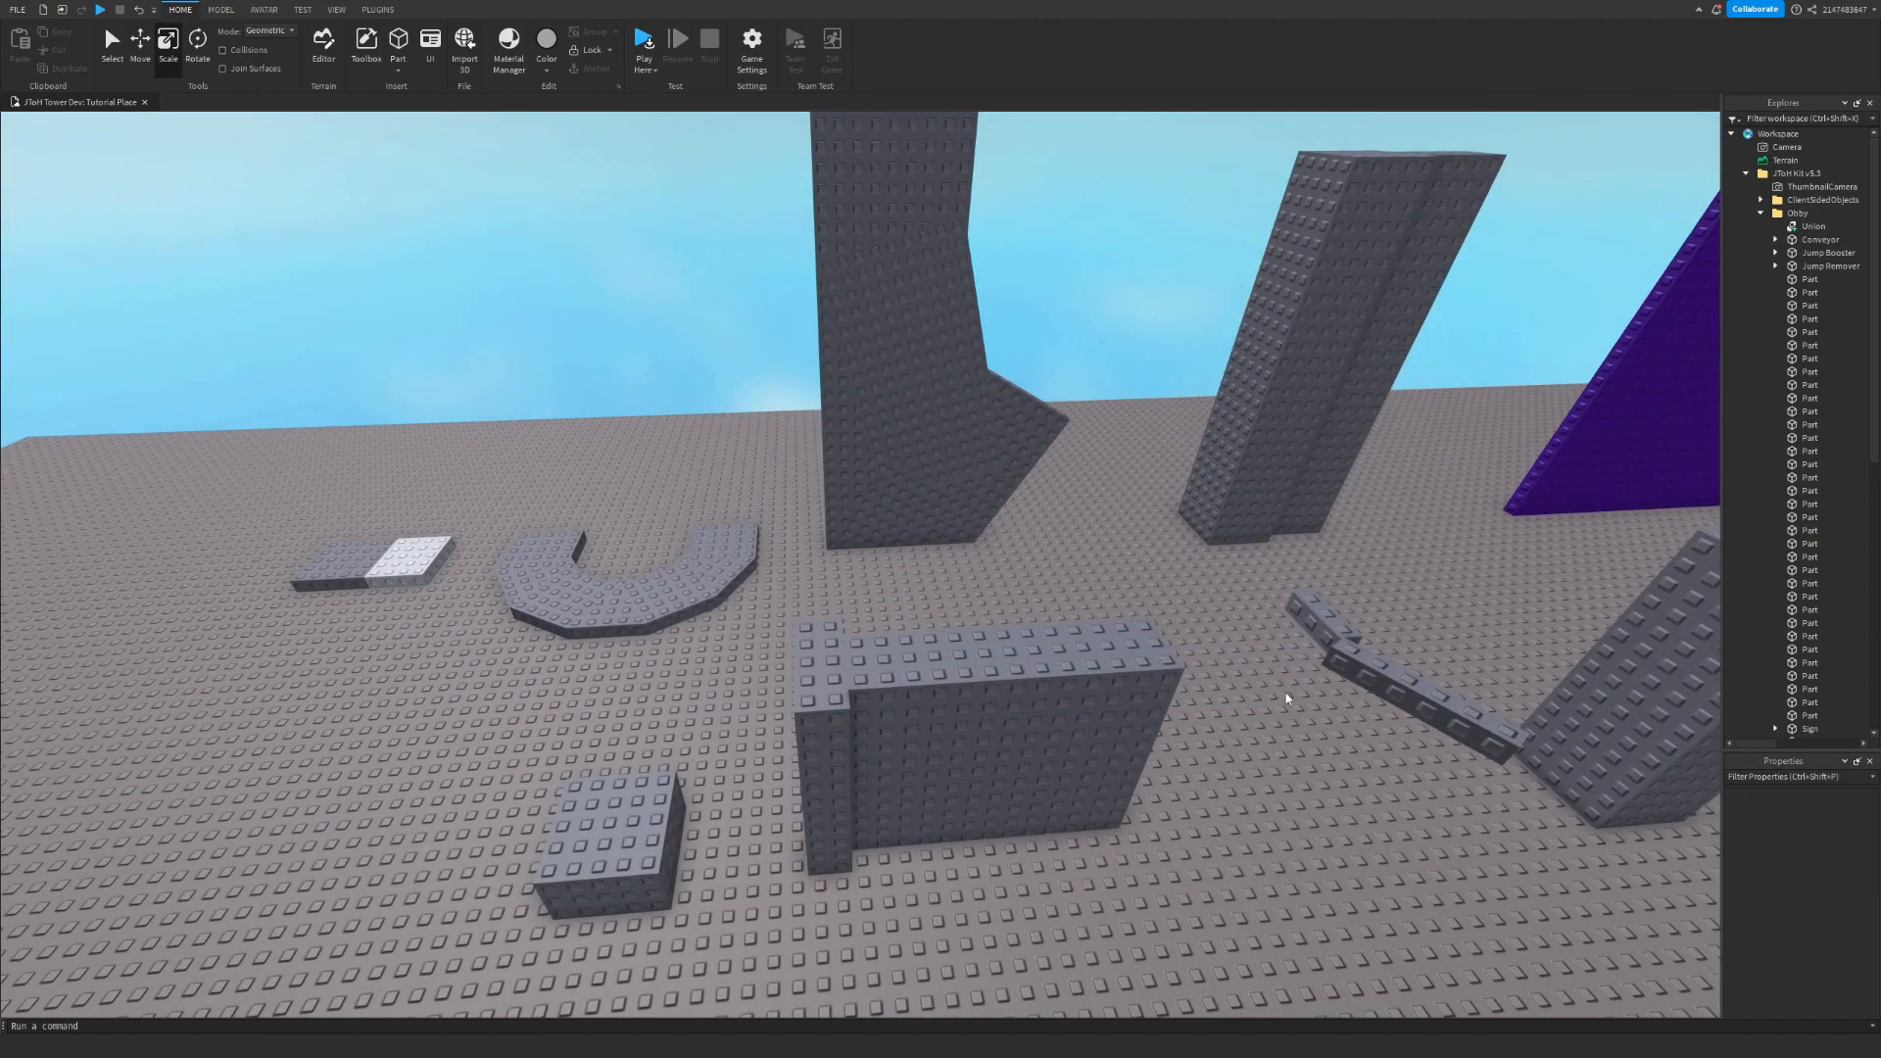
right_click_drag(1285, 692, 1262, 672)
key("w")
key("d")
right_click_drag(1207, 601, 1202, 621)
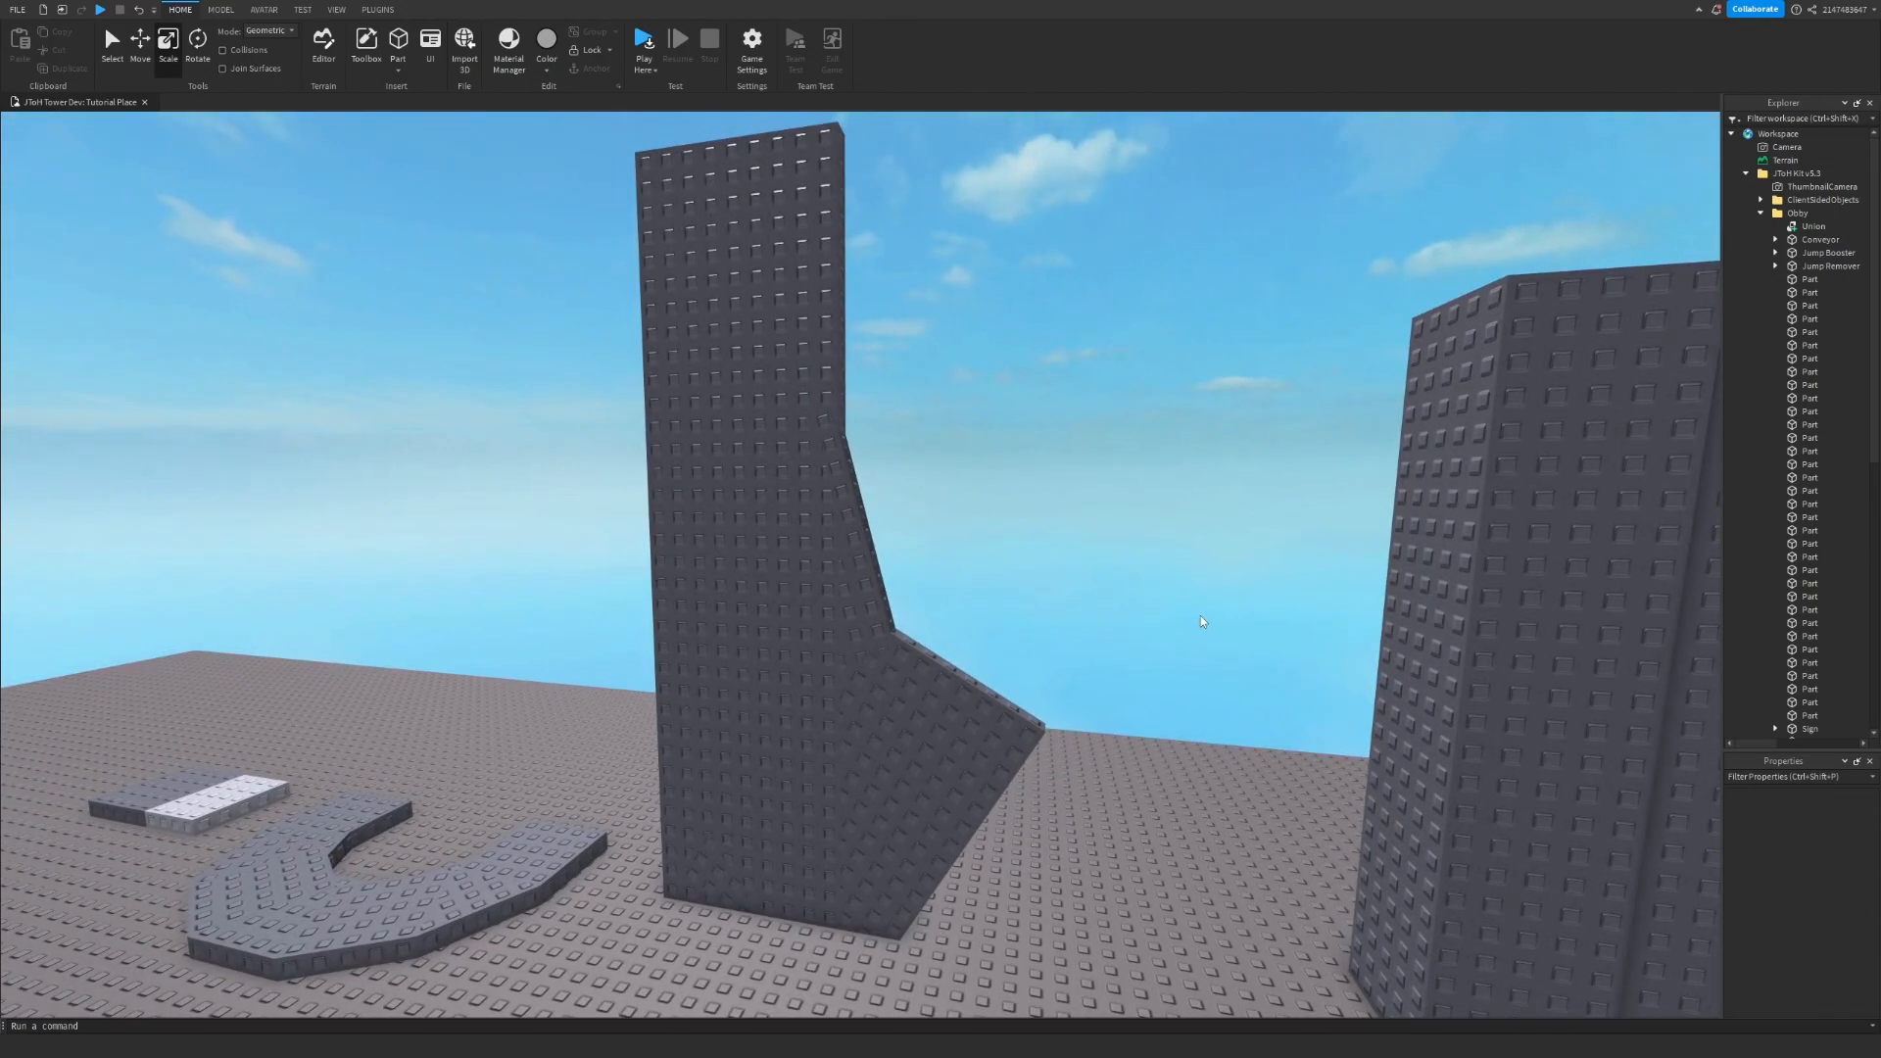
scroll(980, 443, "up", 5)
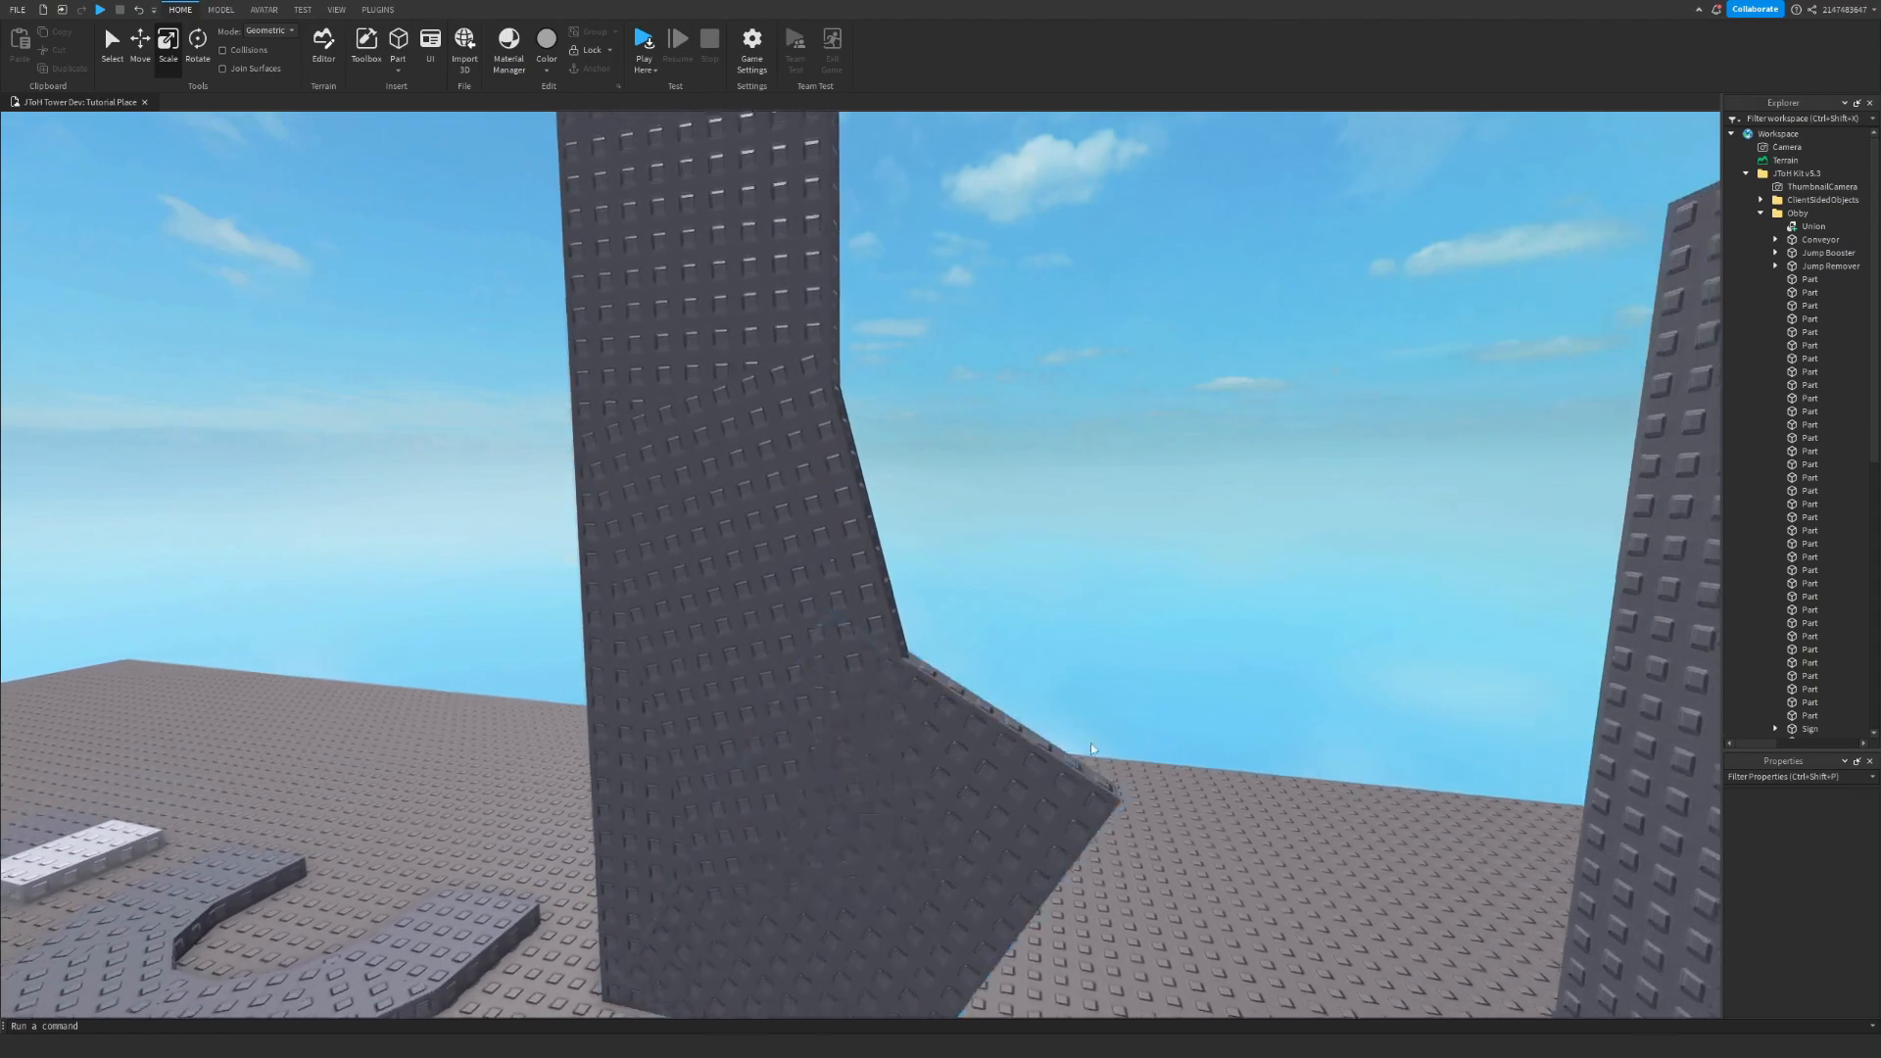
scroll(1160, 480, "down", 3)
scroll(1129, 505, "up", 3)
scroll(1129, 506, "down", 3)
scroll(1128, 505, "up", 2)
scroll(1128, 506, "up", 3)
scroll(1128, 506, "down", 4)
scroll(1286, 923, "up", 1)
scroll(1286, 923, "up", 1)
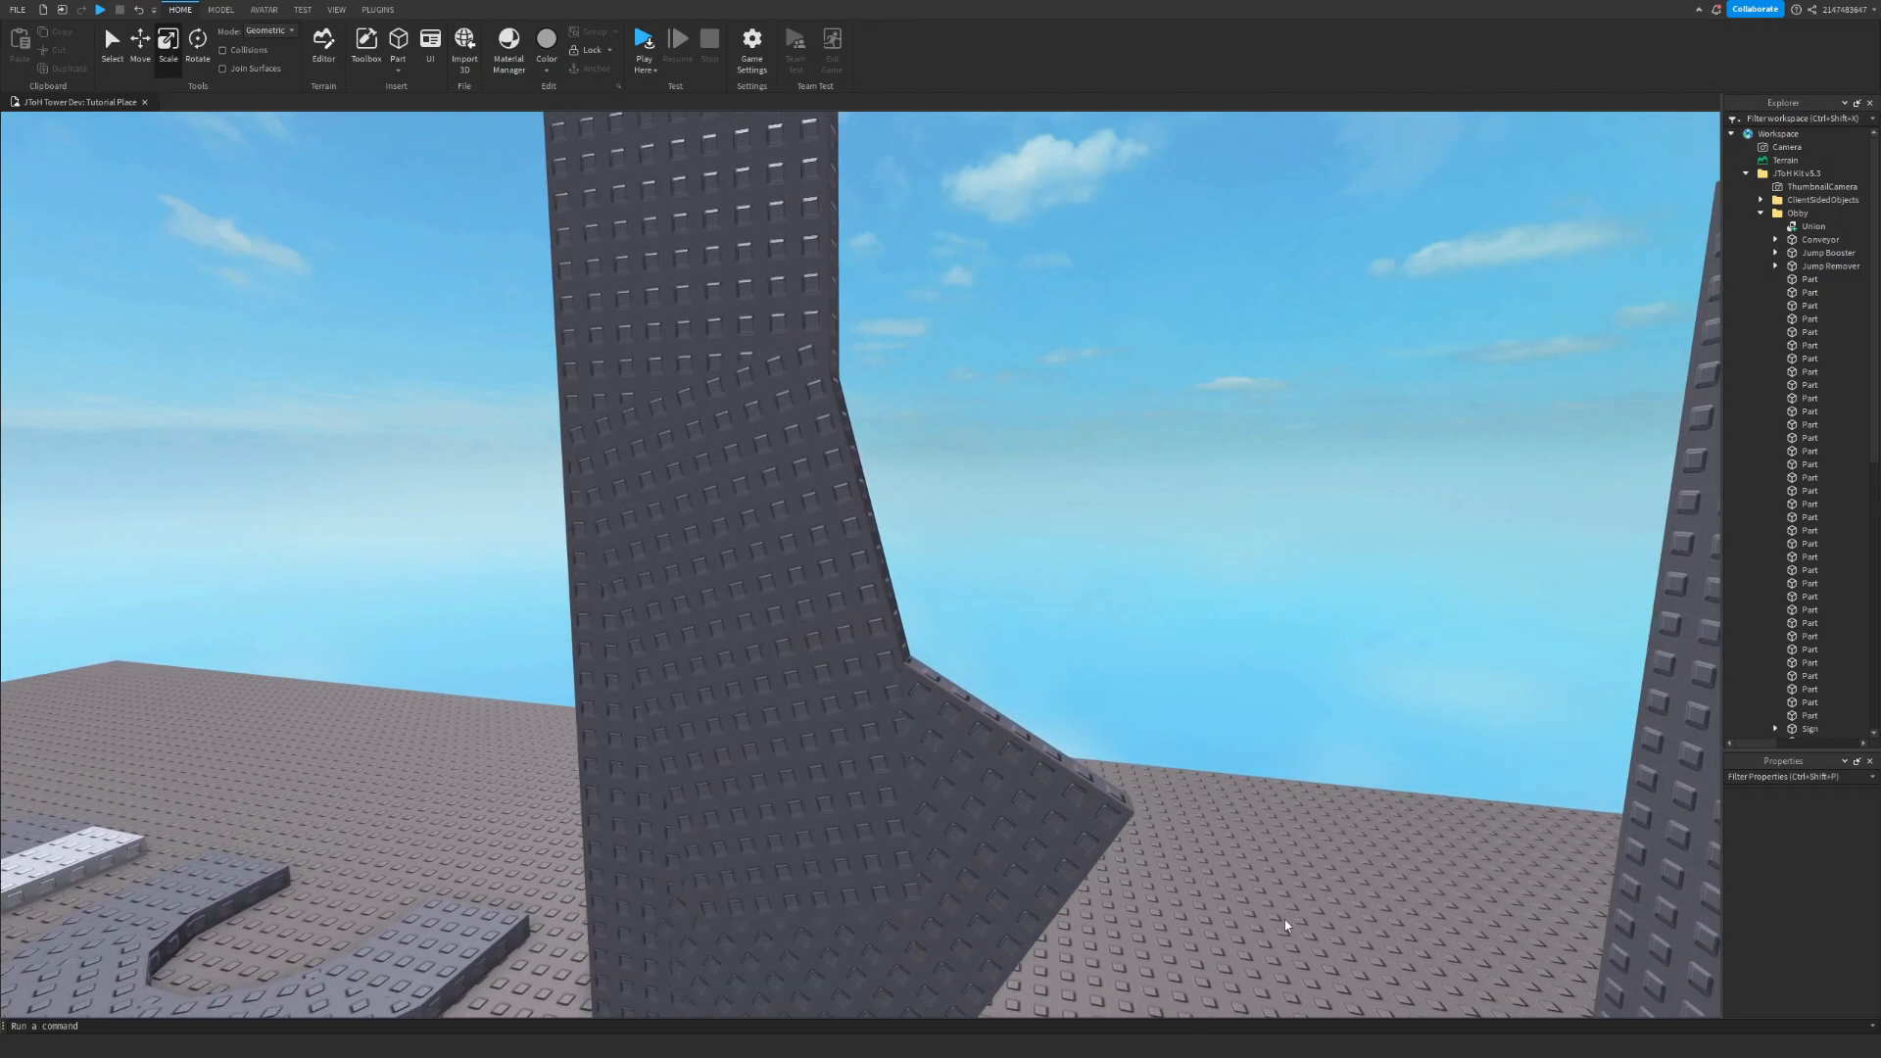
- Select the upper angled part on the tall wall and filter its properties by "size"
left_click(890, 630)
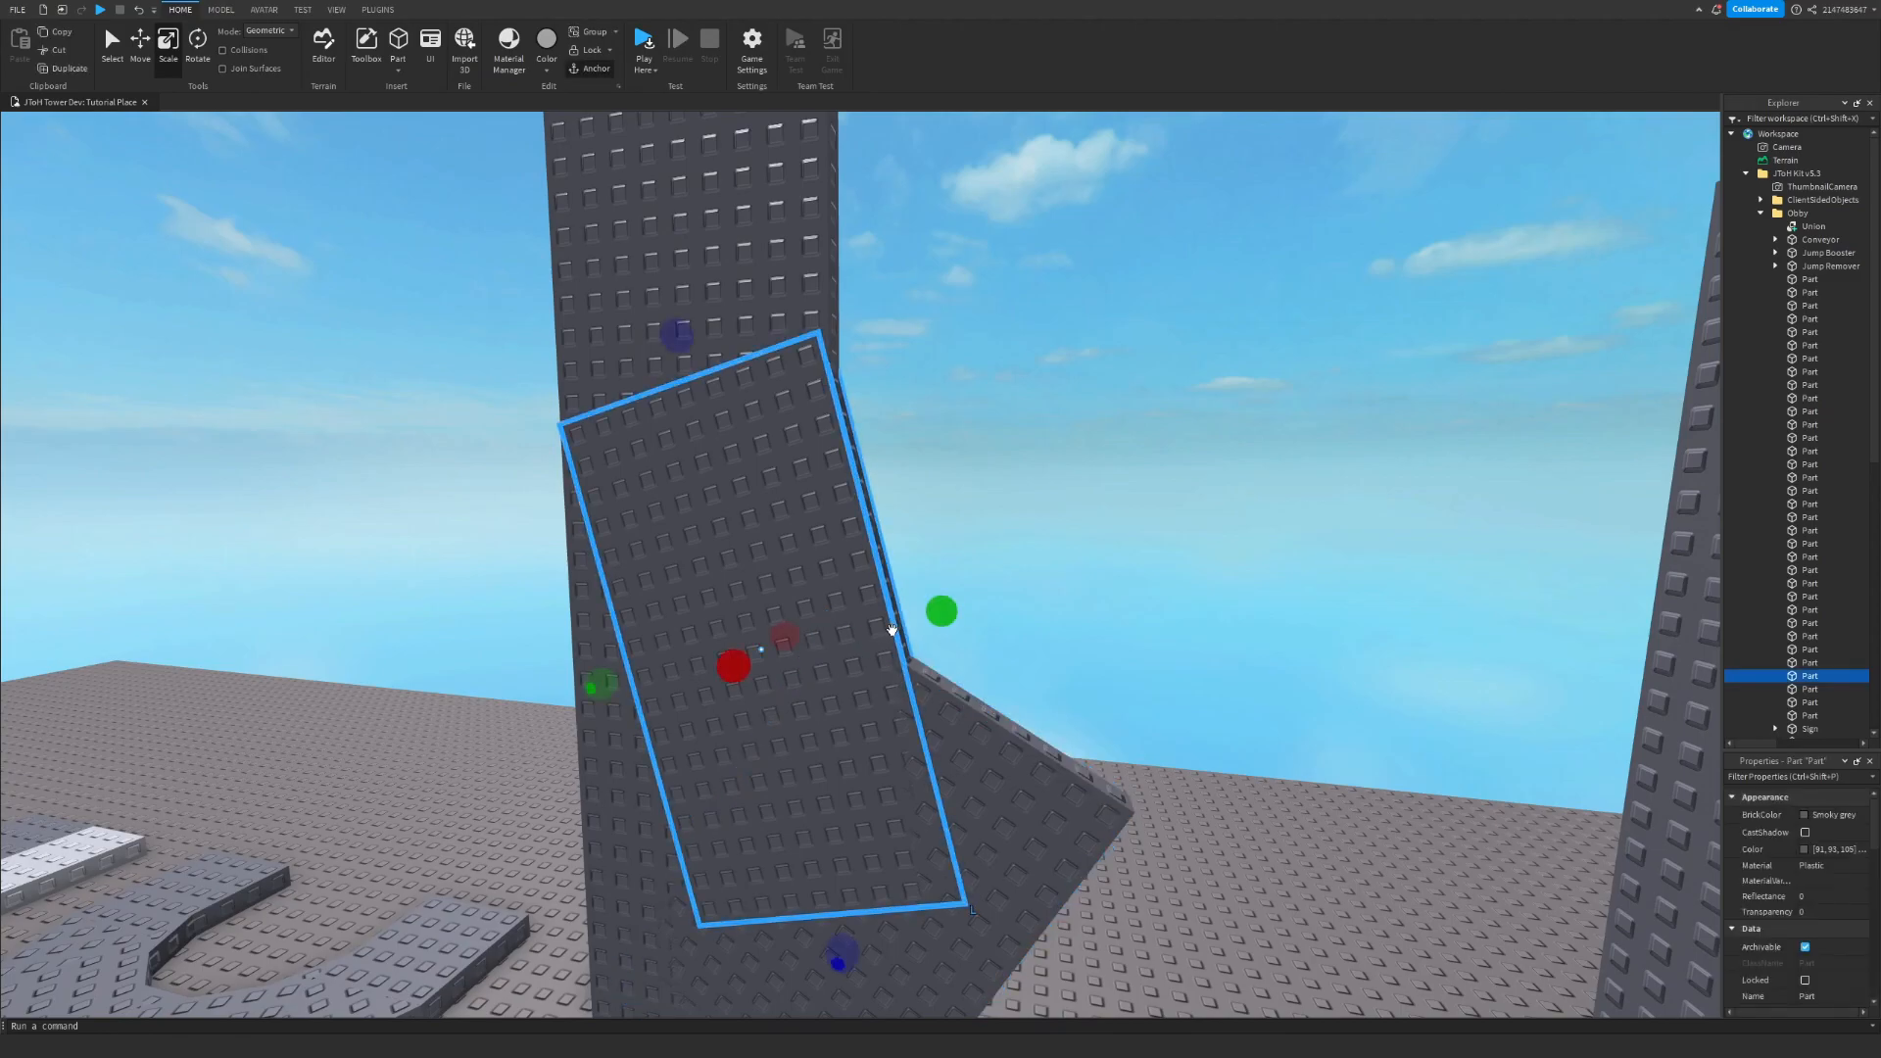
scroll(1864, 940, "down", 6)
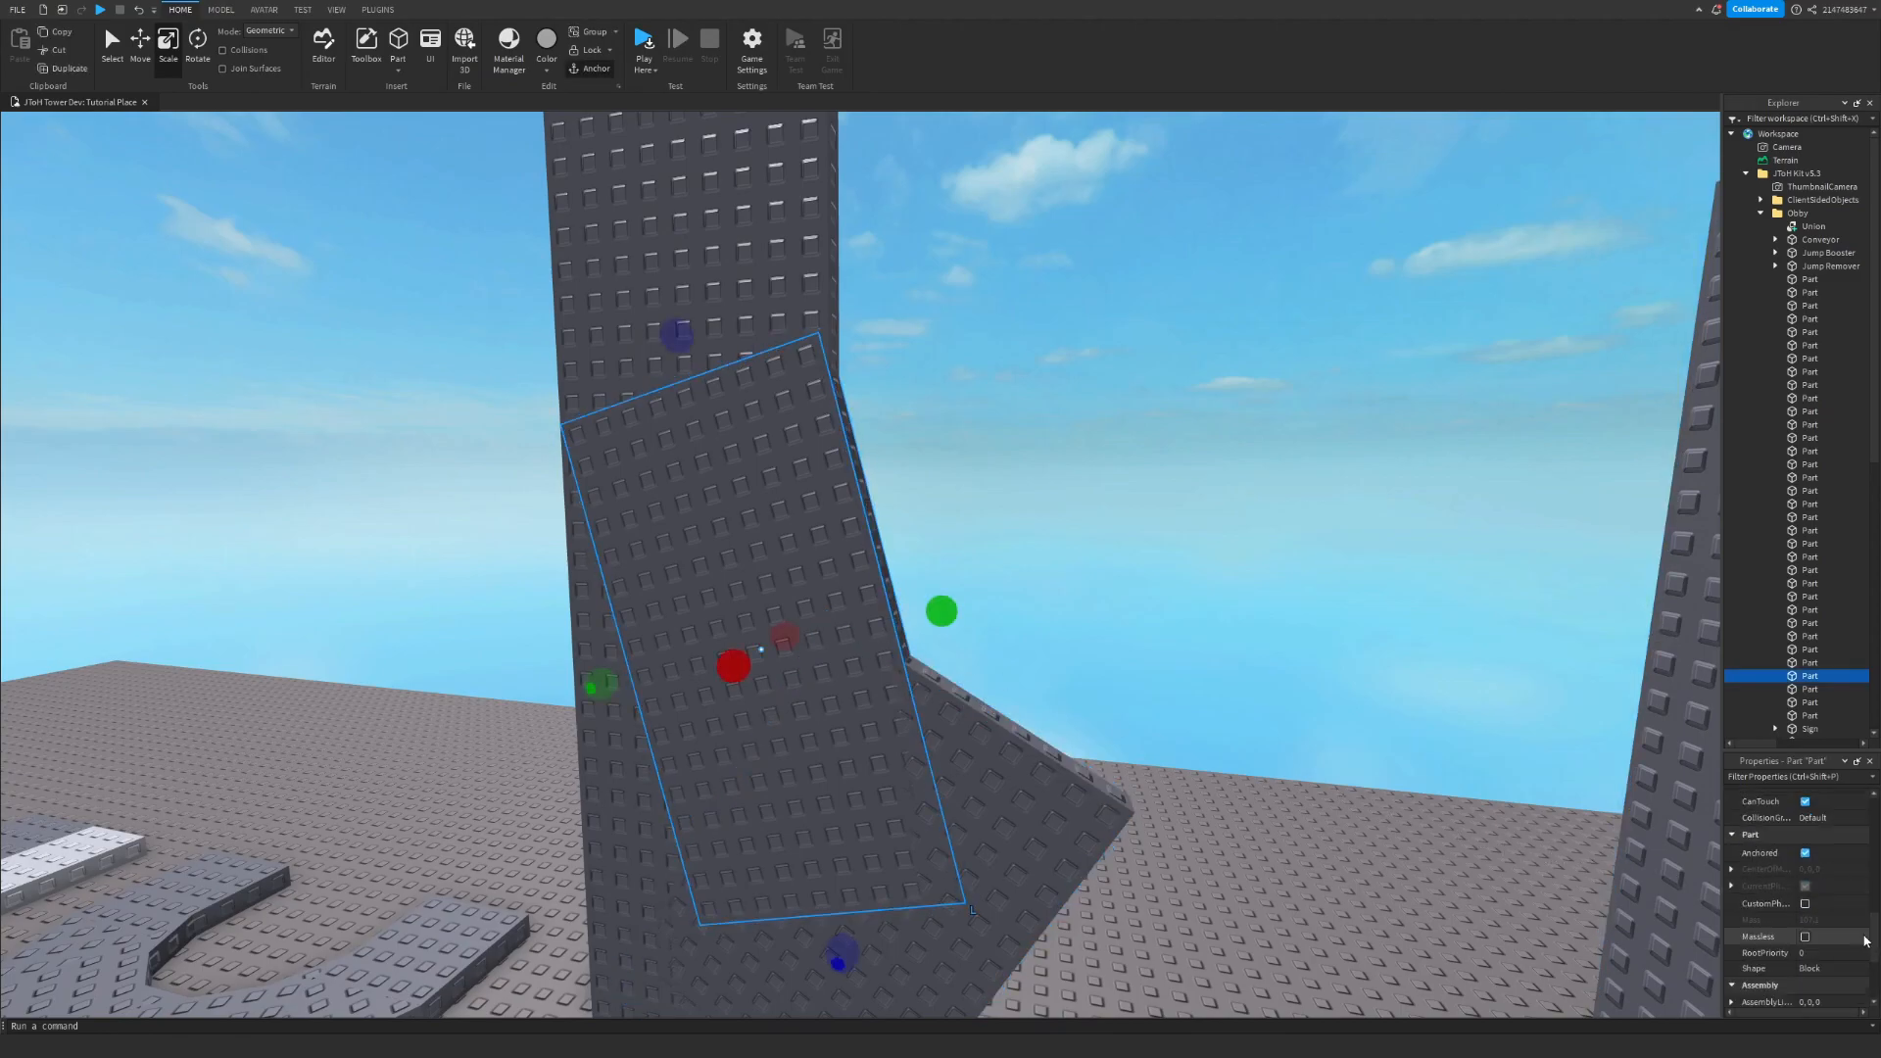
left_click(1754, 777)
type("su")
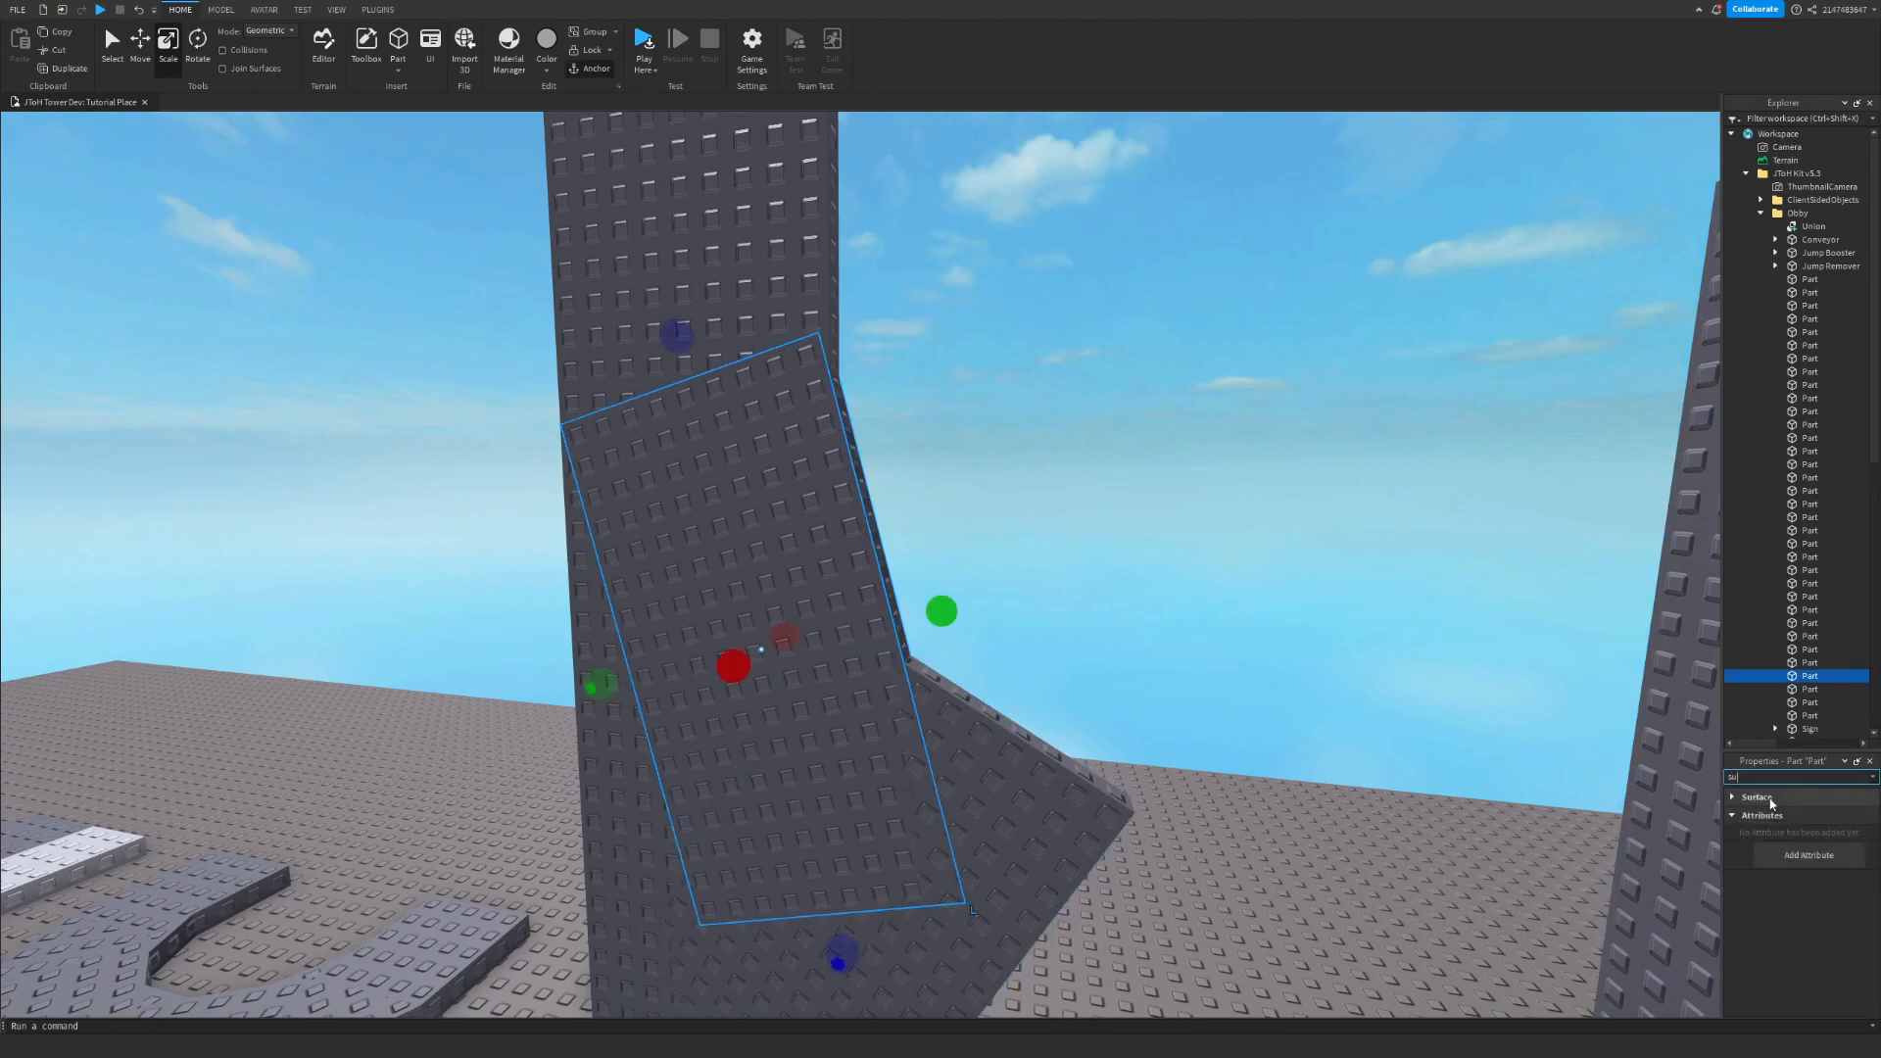
key("BackSpace")
type("ize")
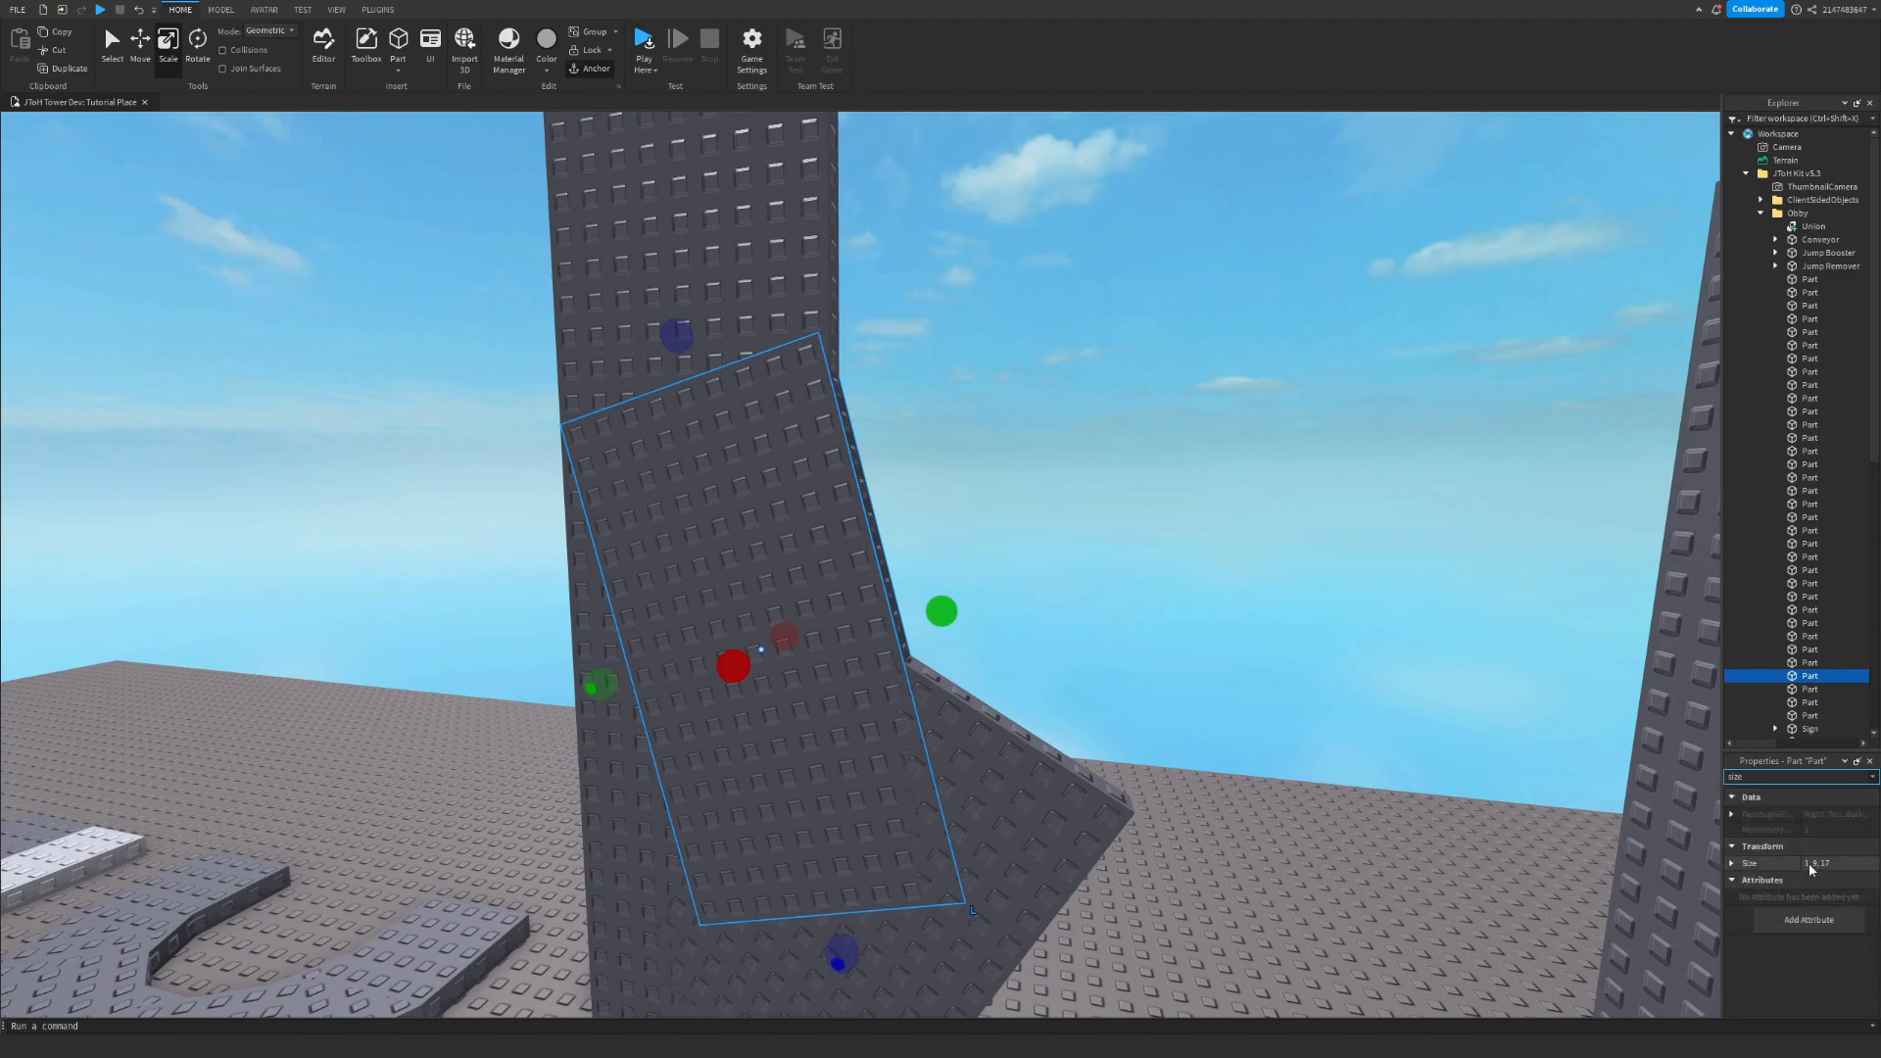
- Set the upper angled part's thickness to 0.995 studs
left_click(1809, 862)
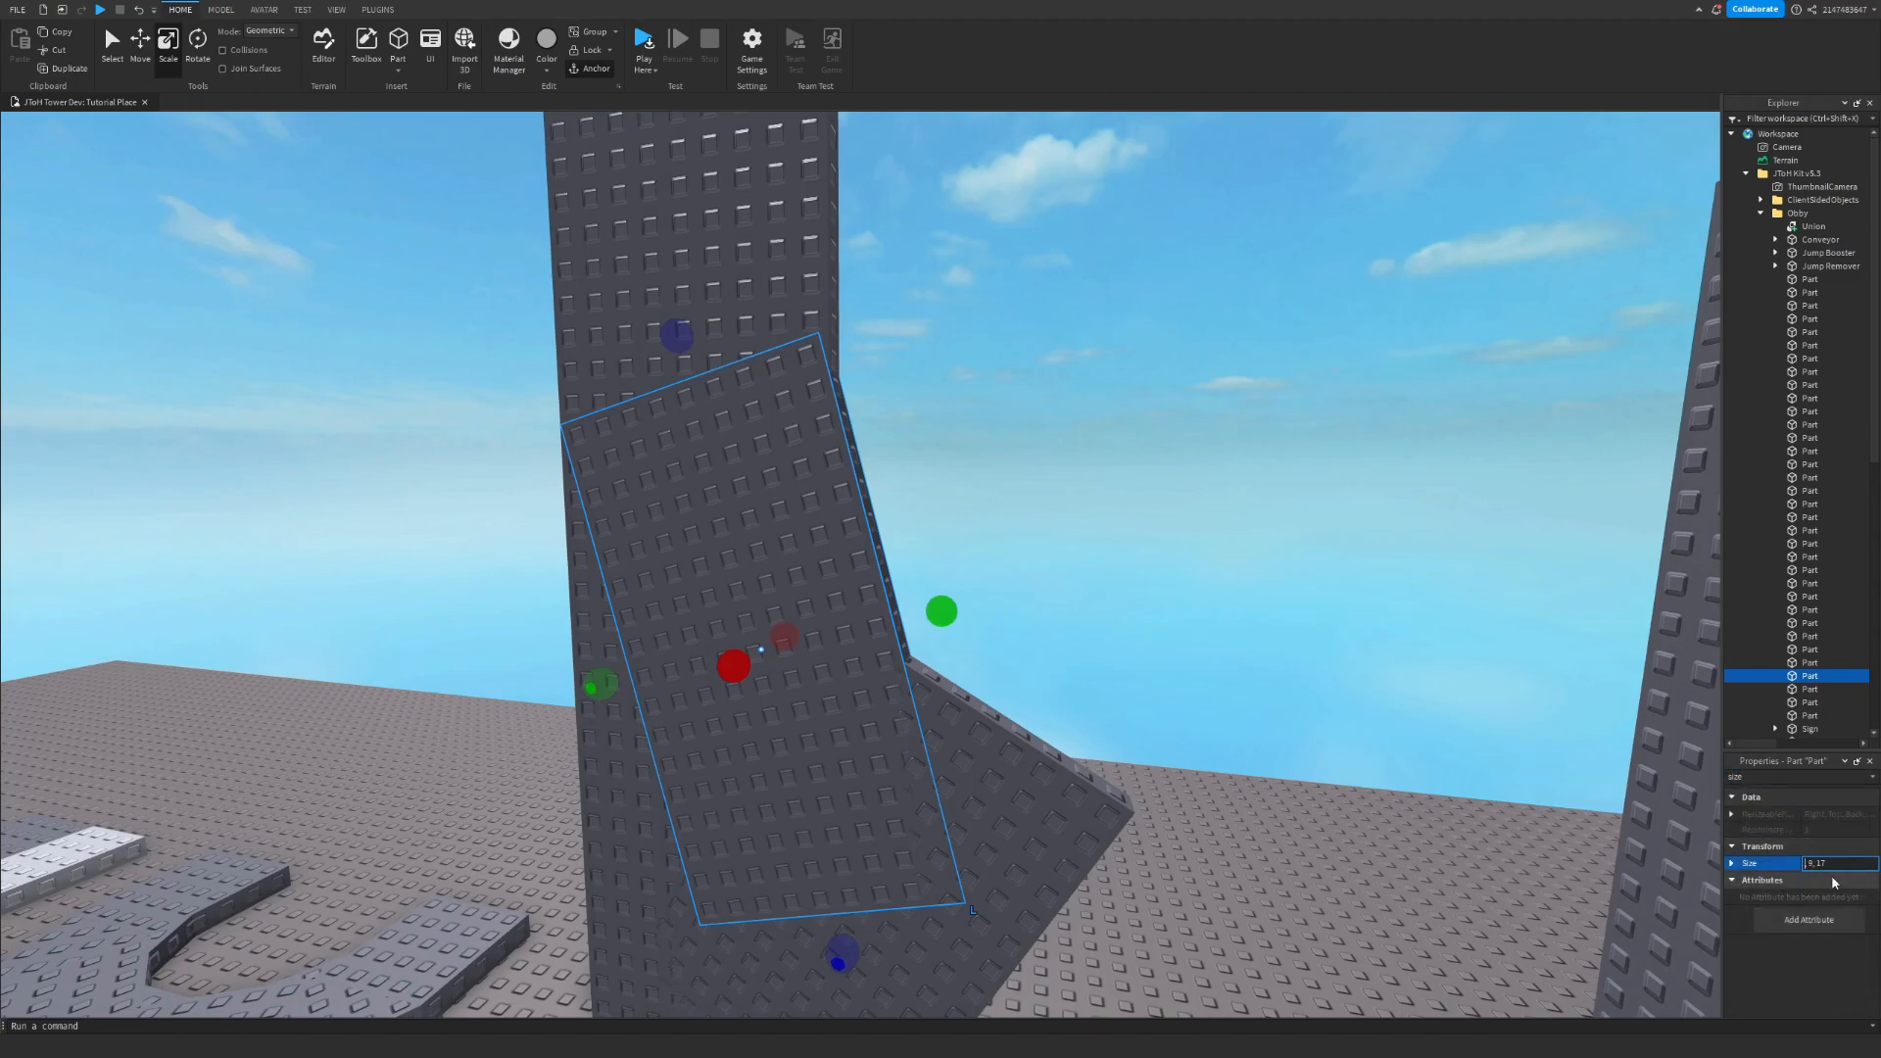
type("0.995,")
key("Return")
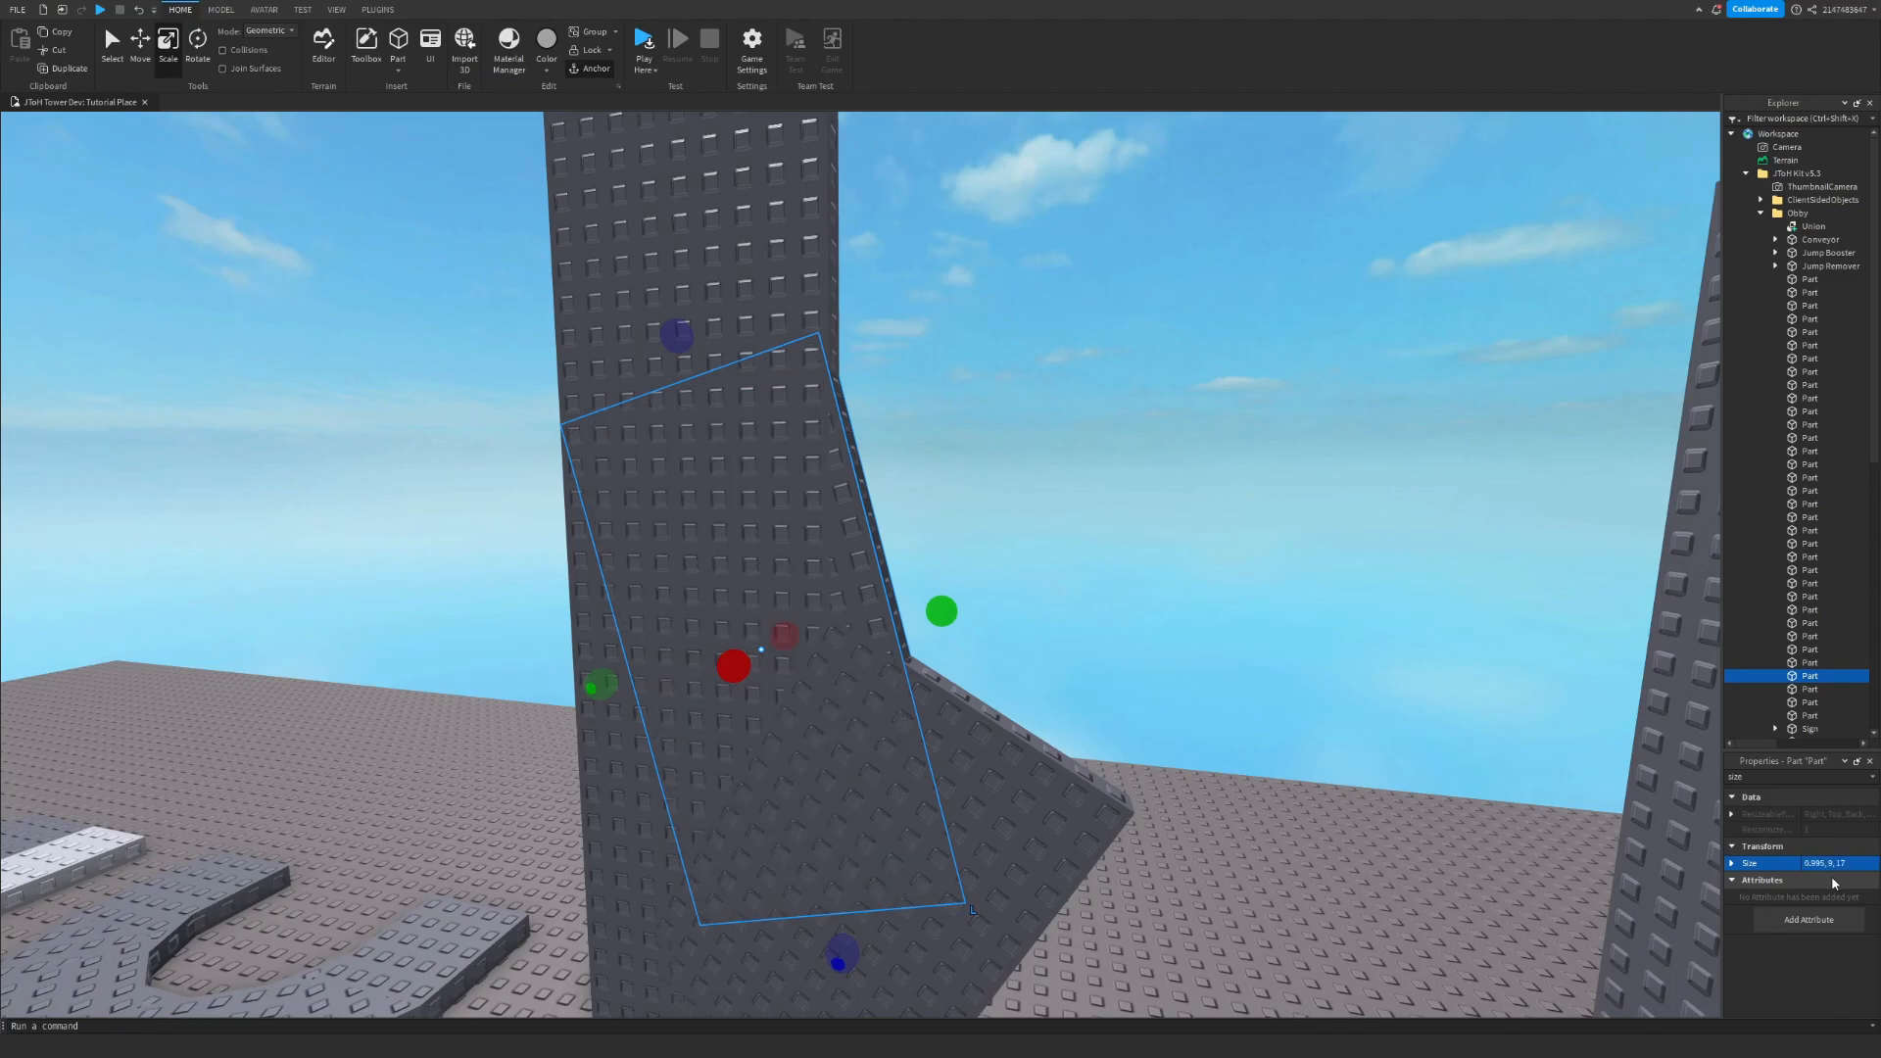
left_click(1255, 439)
right_click_drag(1256, 440, 1241, 440)
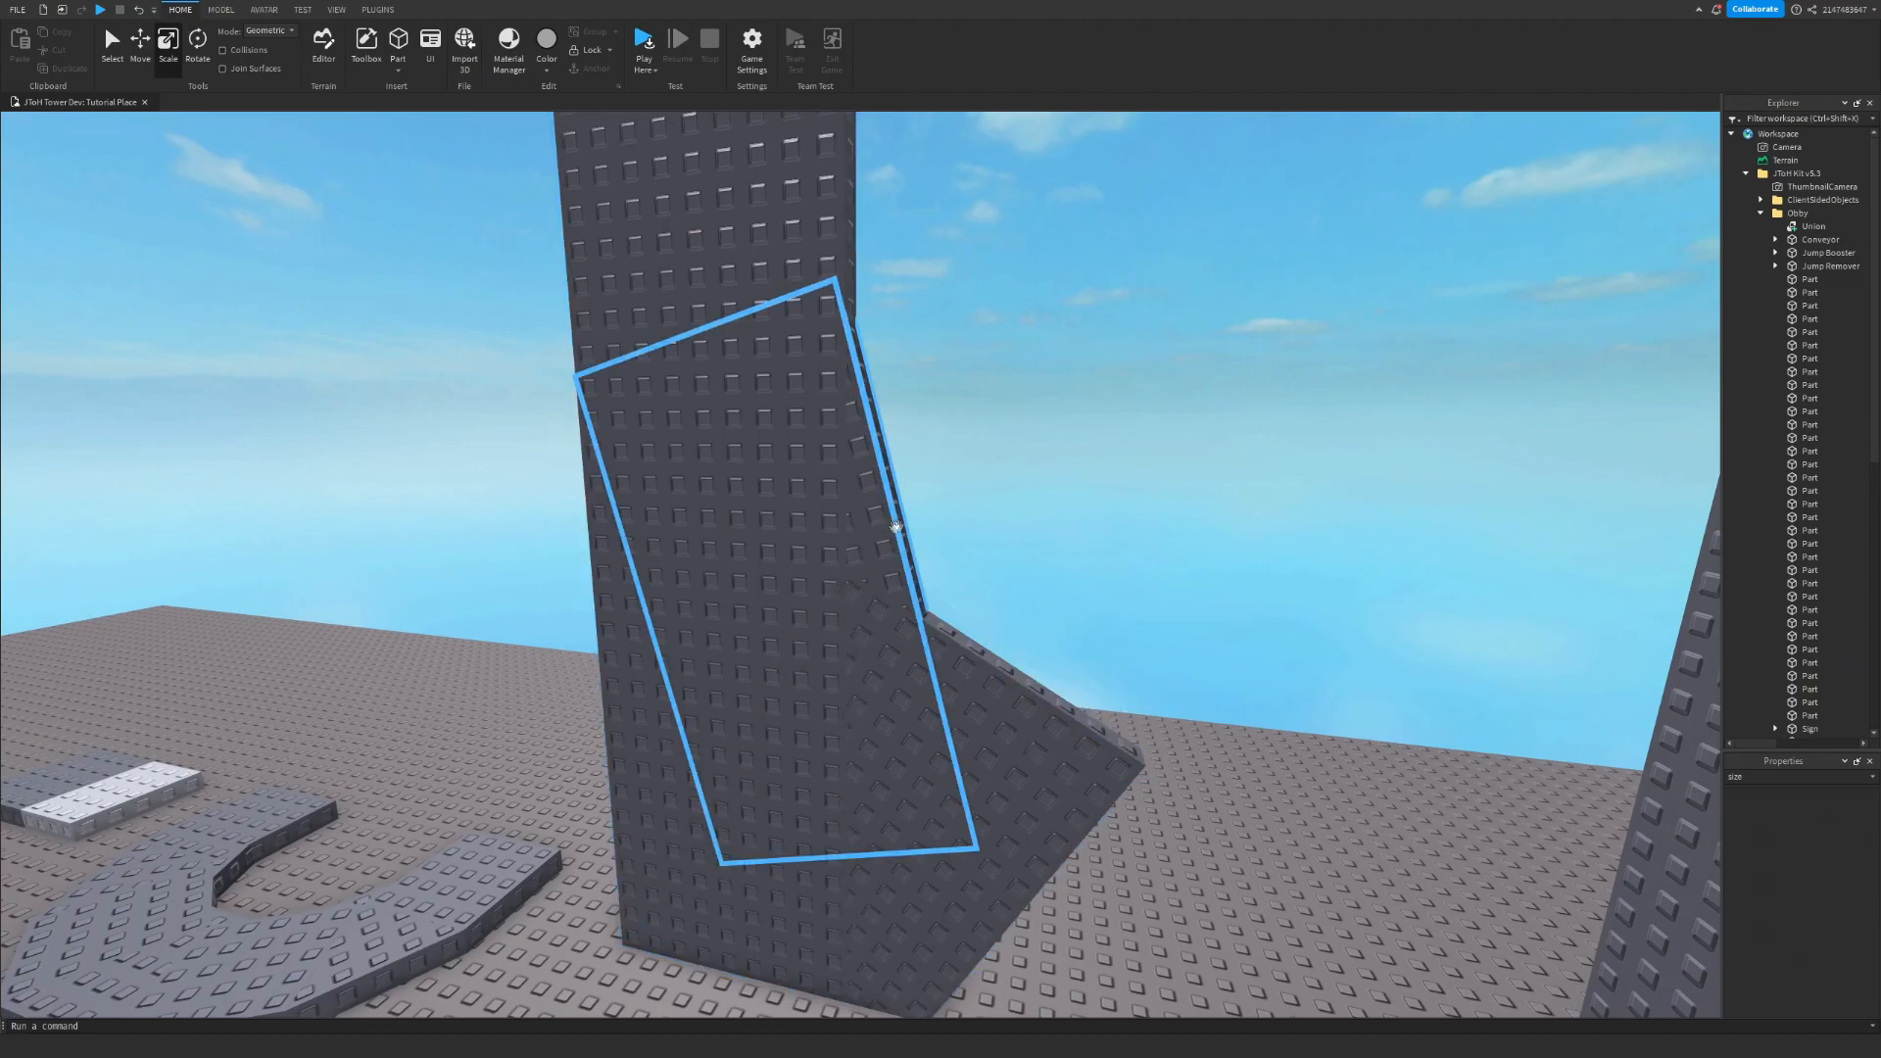
- Set the lower angled part's thickness to 0.99 studs
left_click(1049, 714)
left_click(1805, 863)
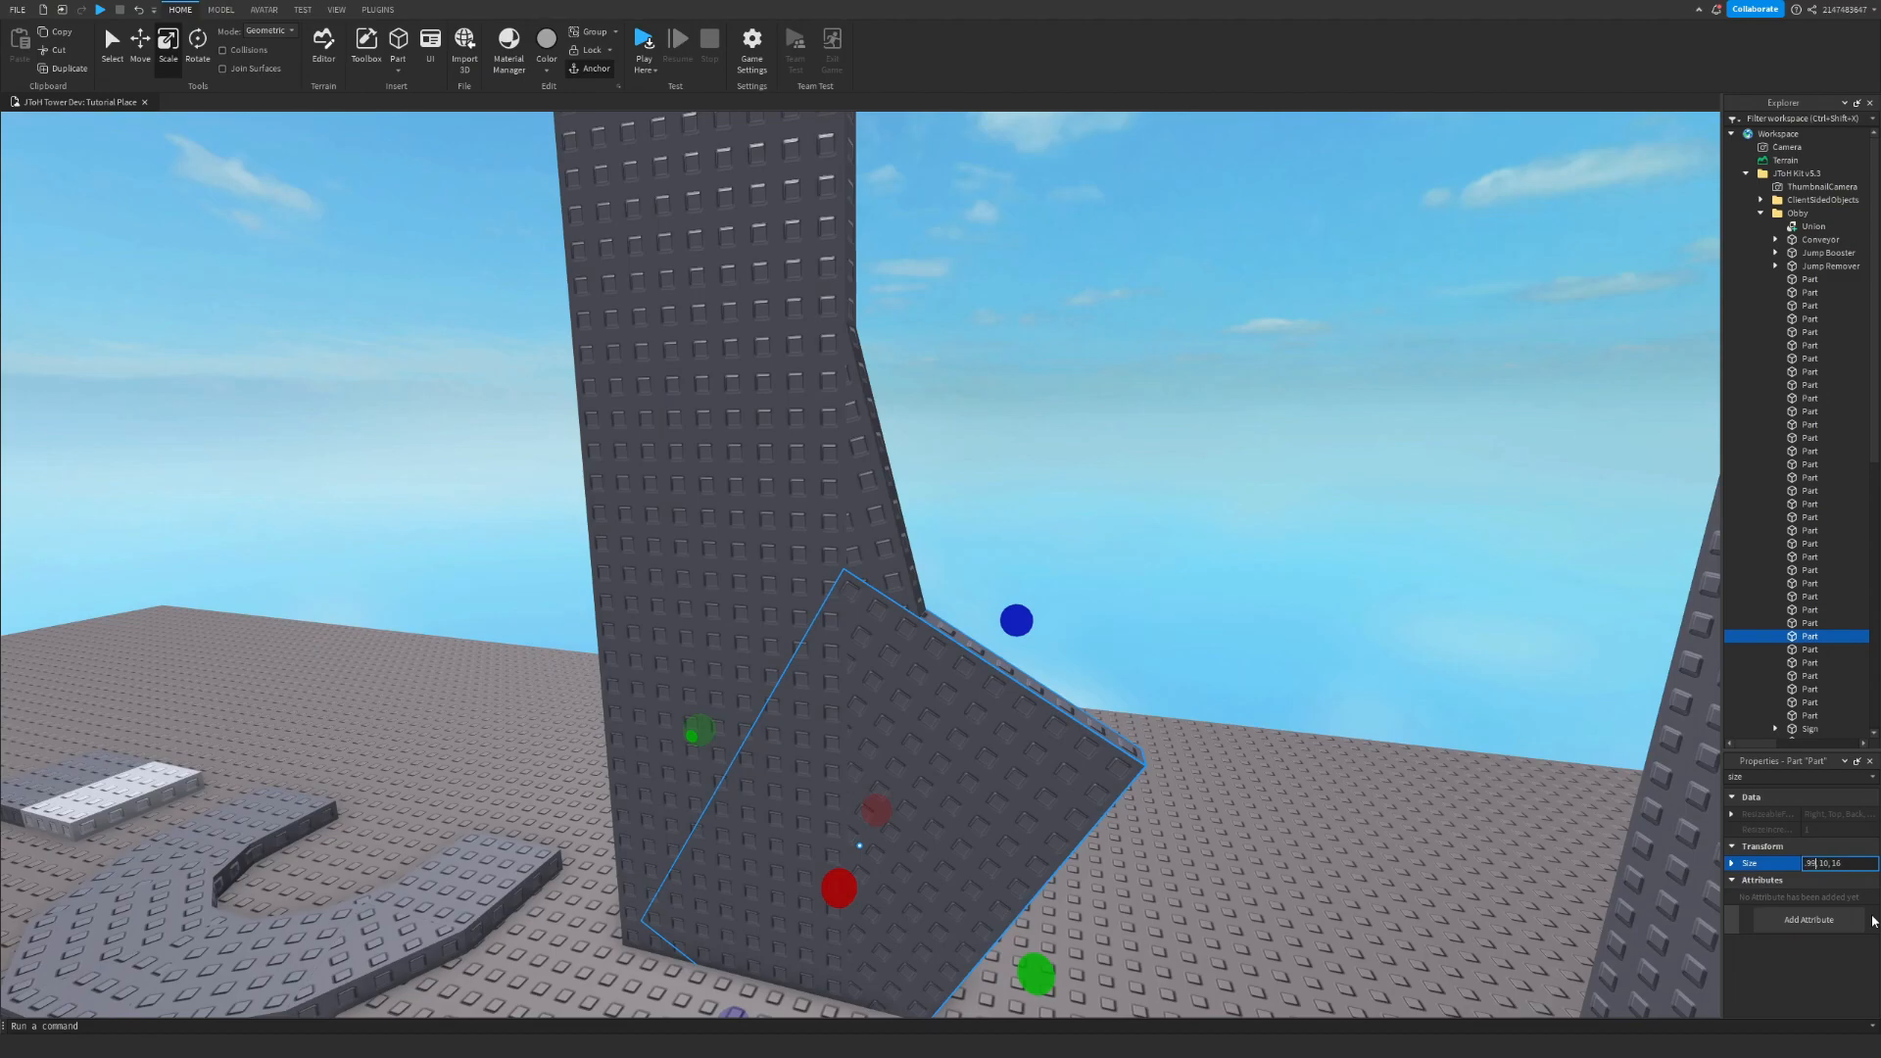
left_click(1308, 828)
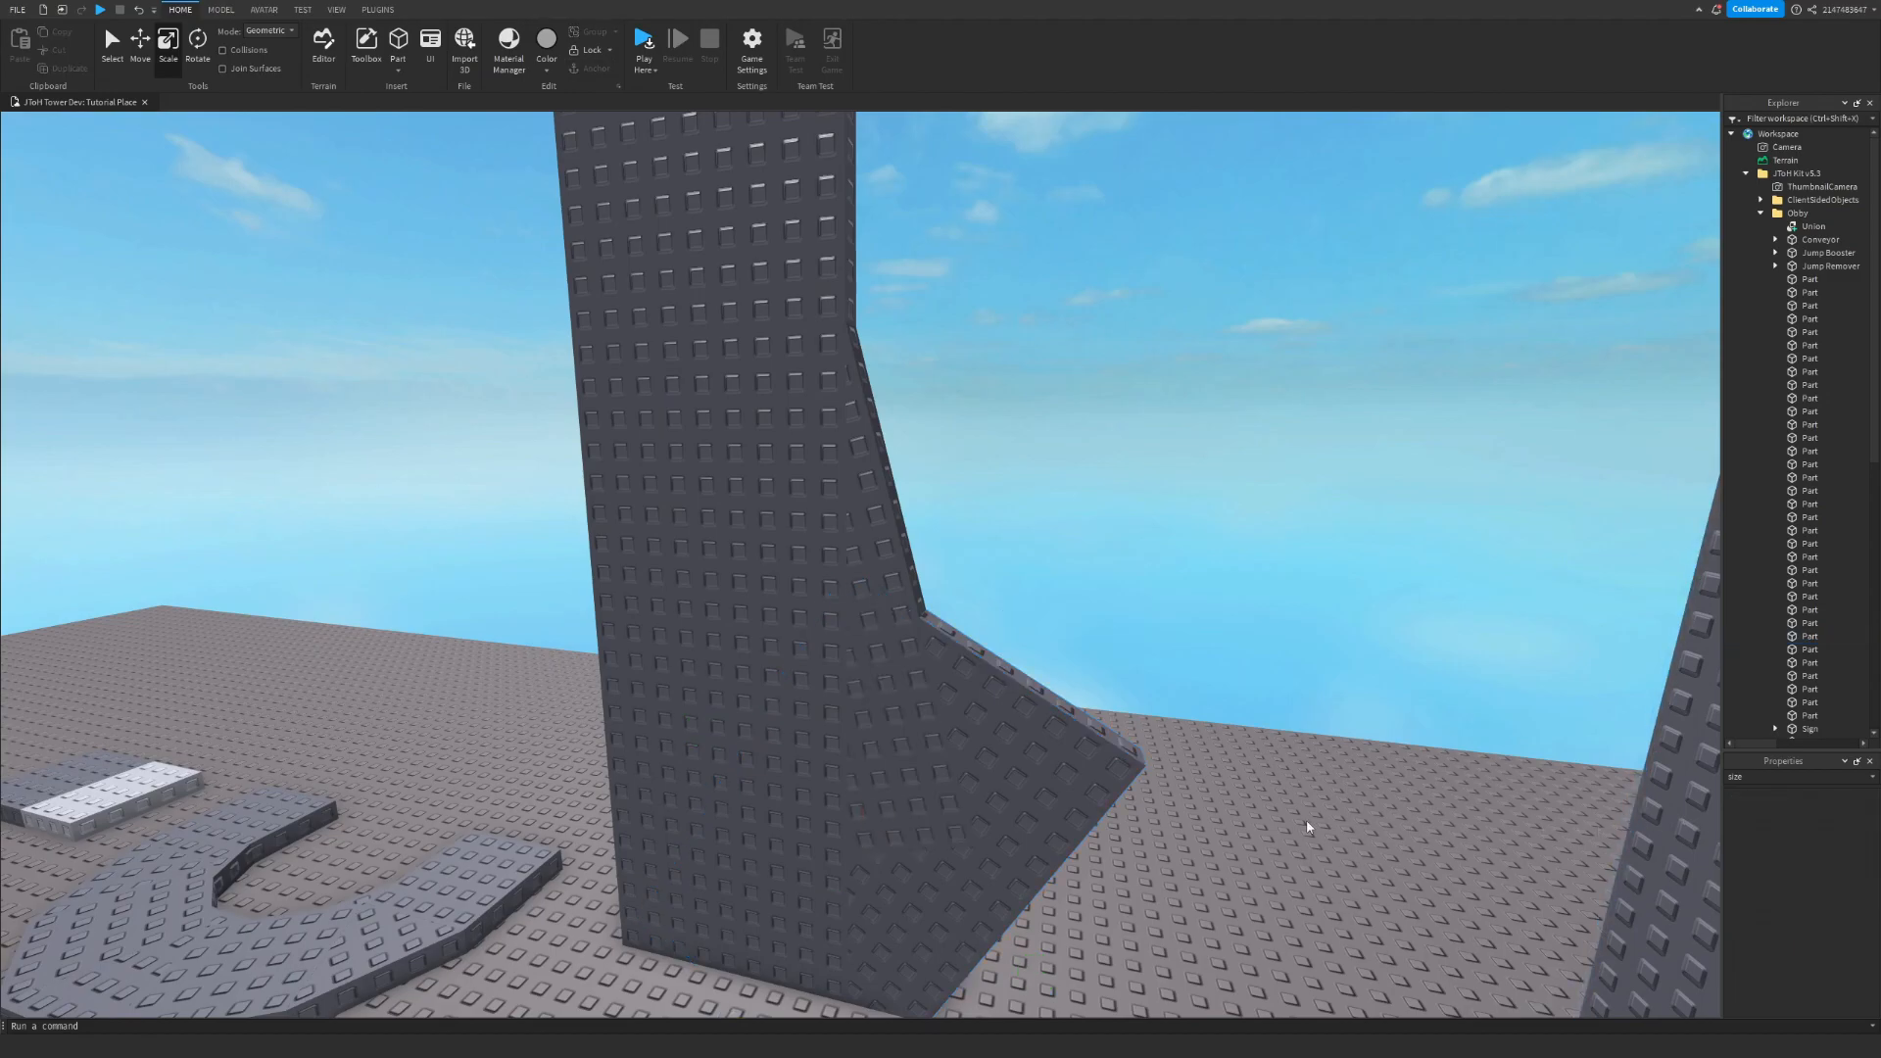
key("s")
key("w")
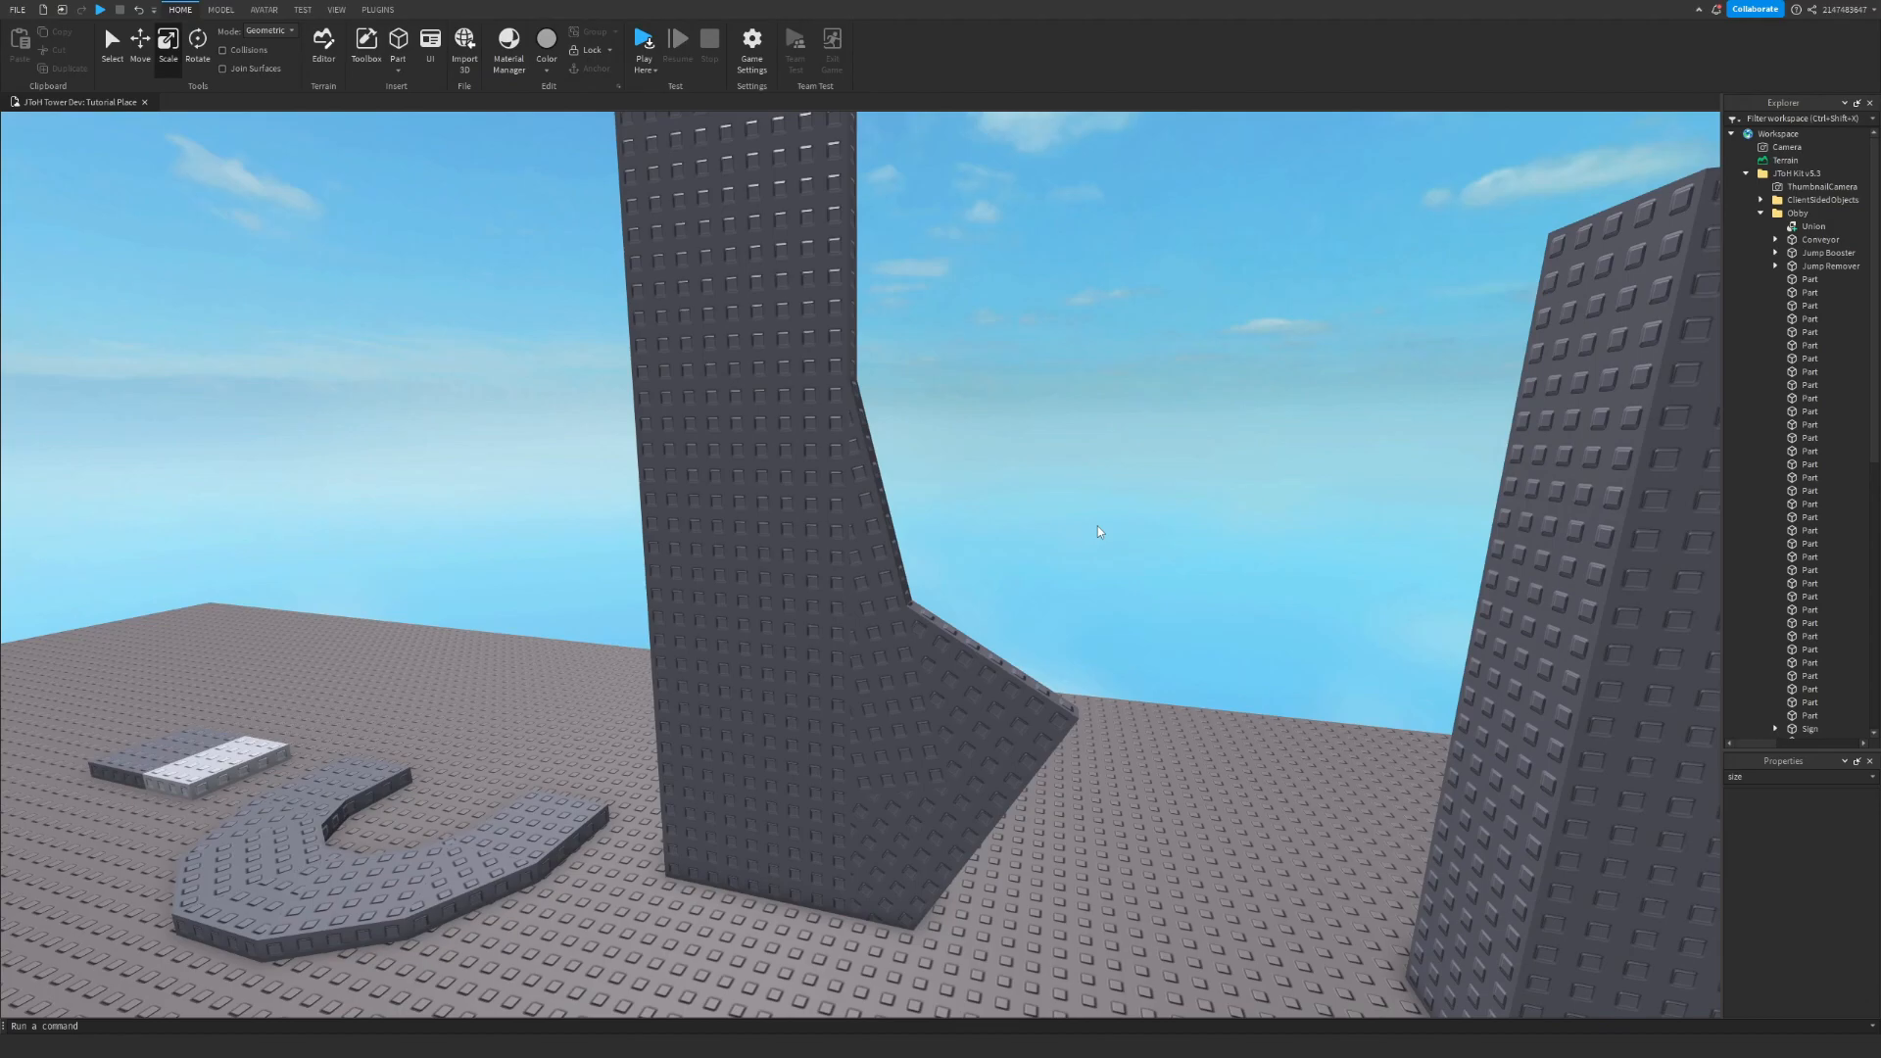
- Set the lower angled part's thickness to 1.005 studs, keeping its other dimensions at 10 and 16
left_click(991, 752)
left_click(1200, 692)
key("w")
key("a")
left_click(1146, 748)
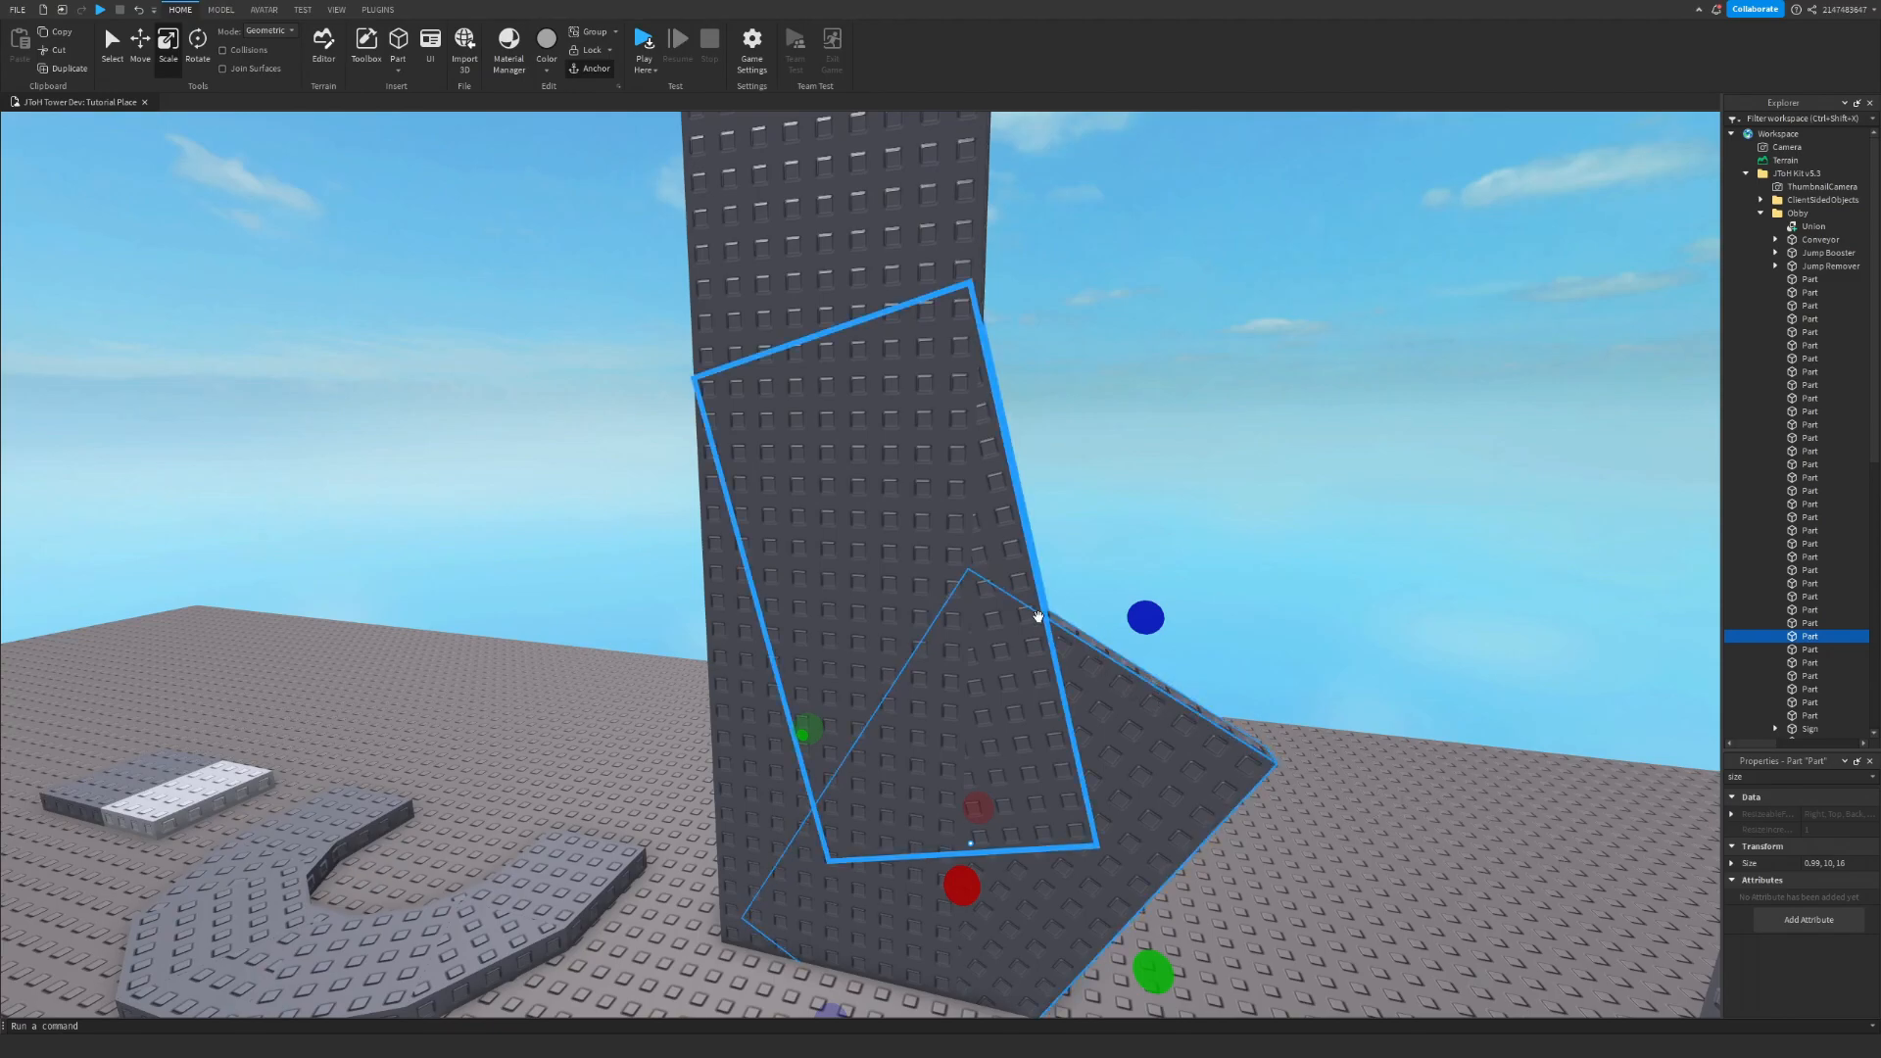
double_click(1816, 863)
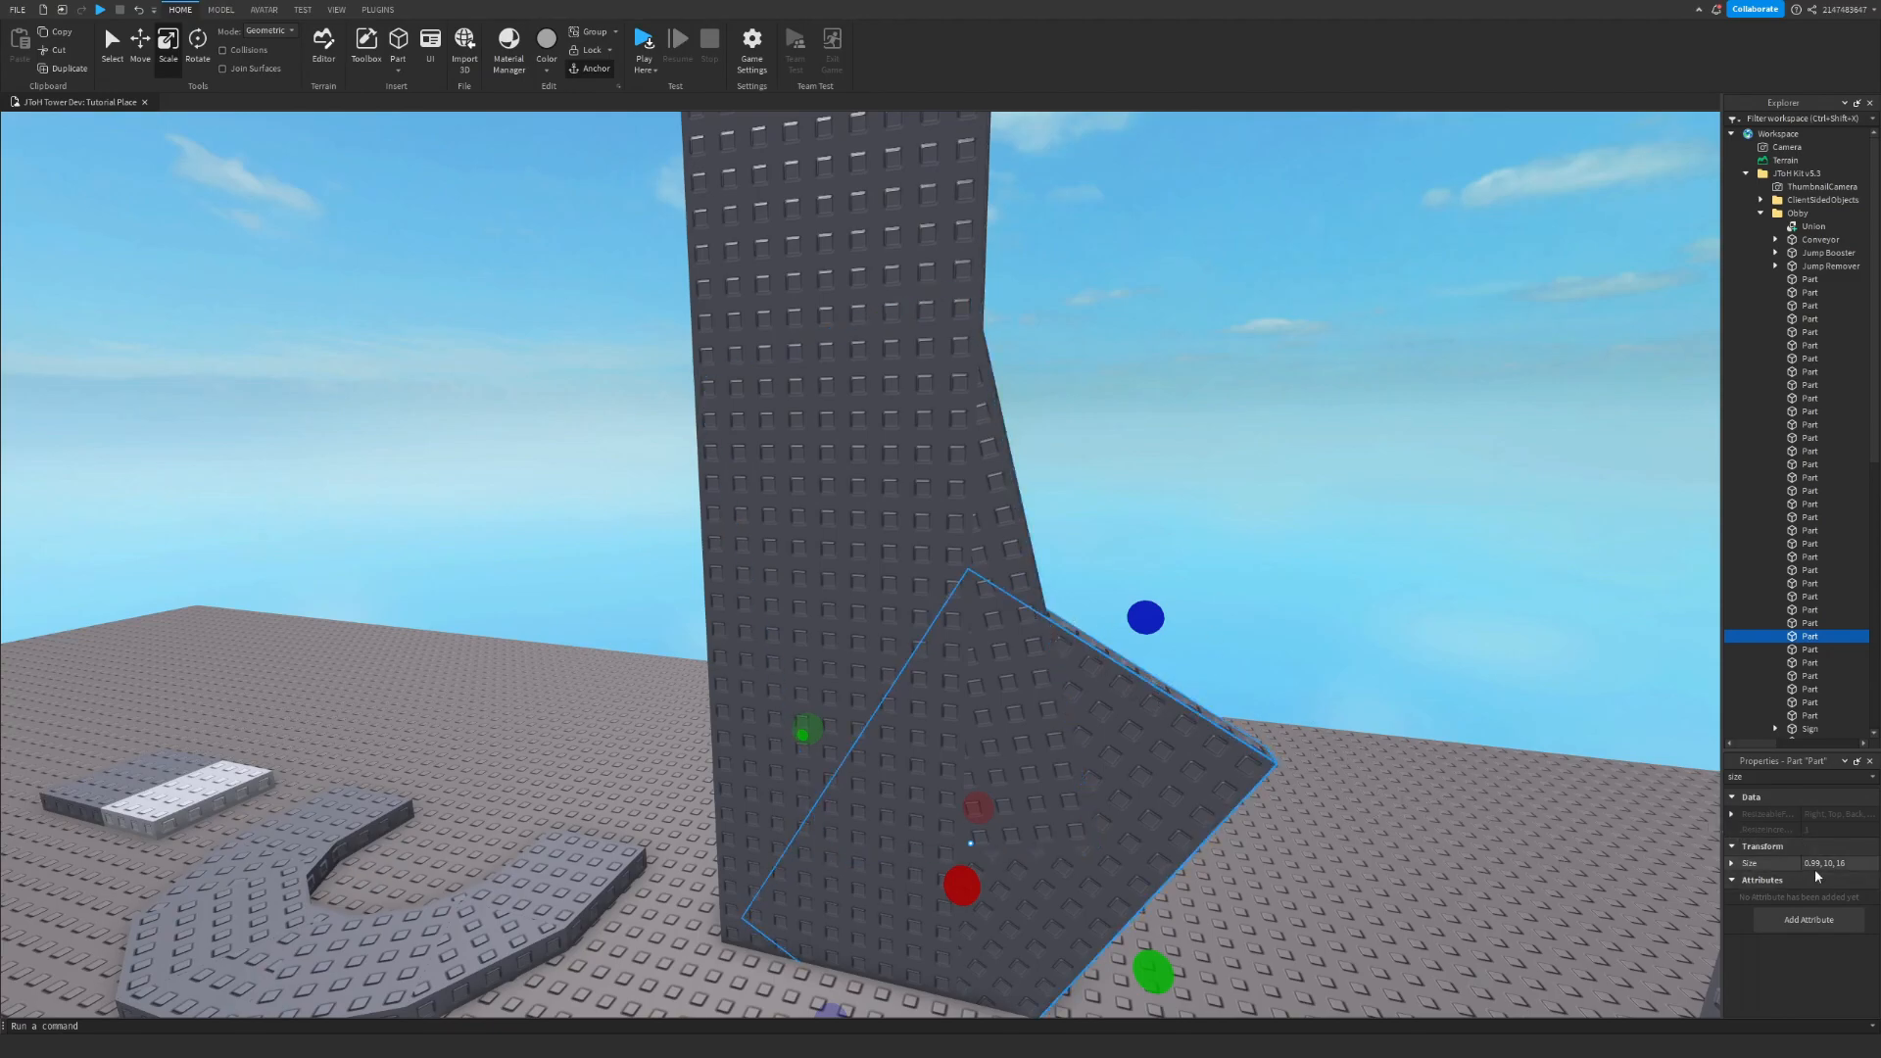
key("BackSpace")
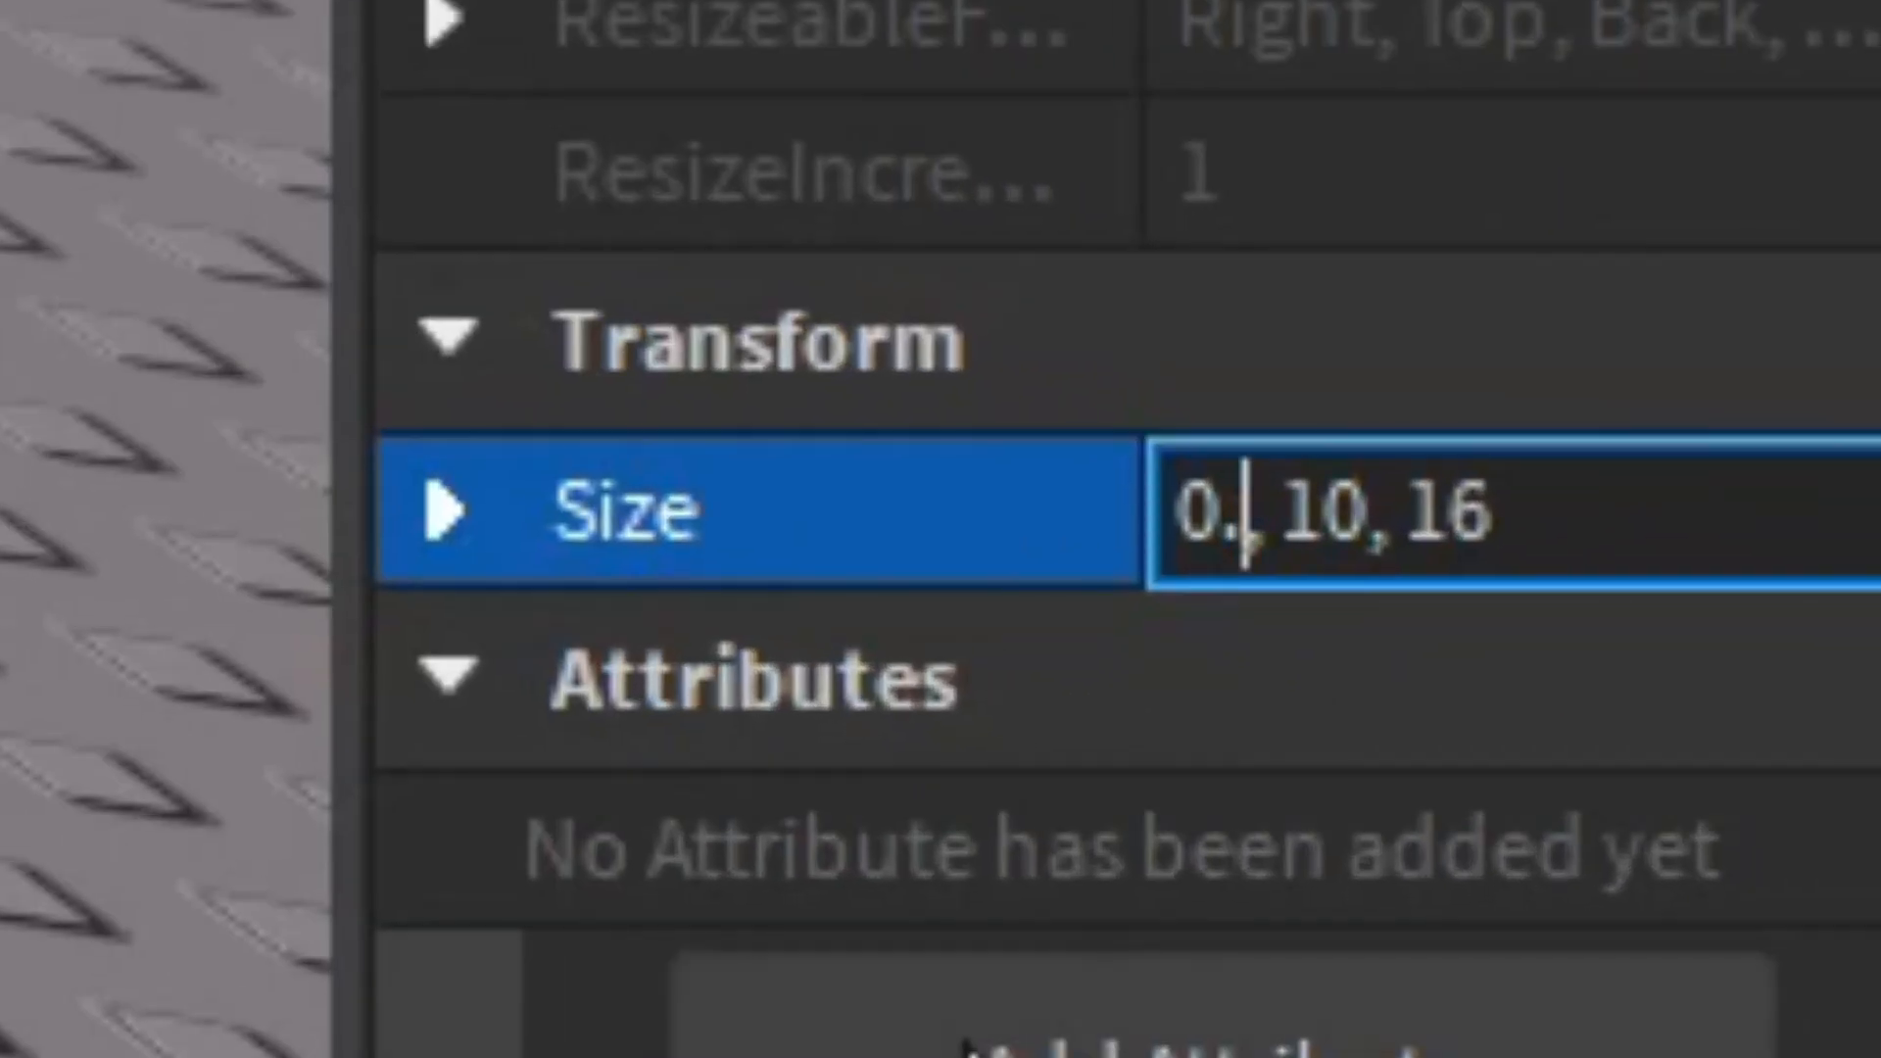
key("BackSpace")
key("BackSpace")
type("1.00")
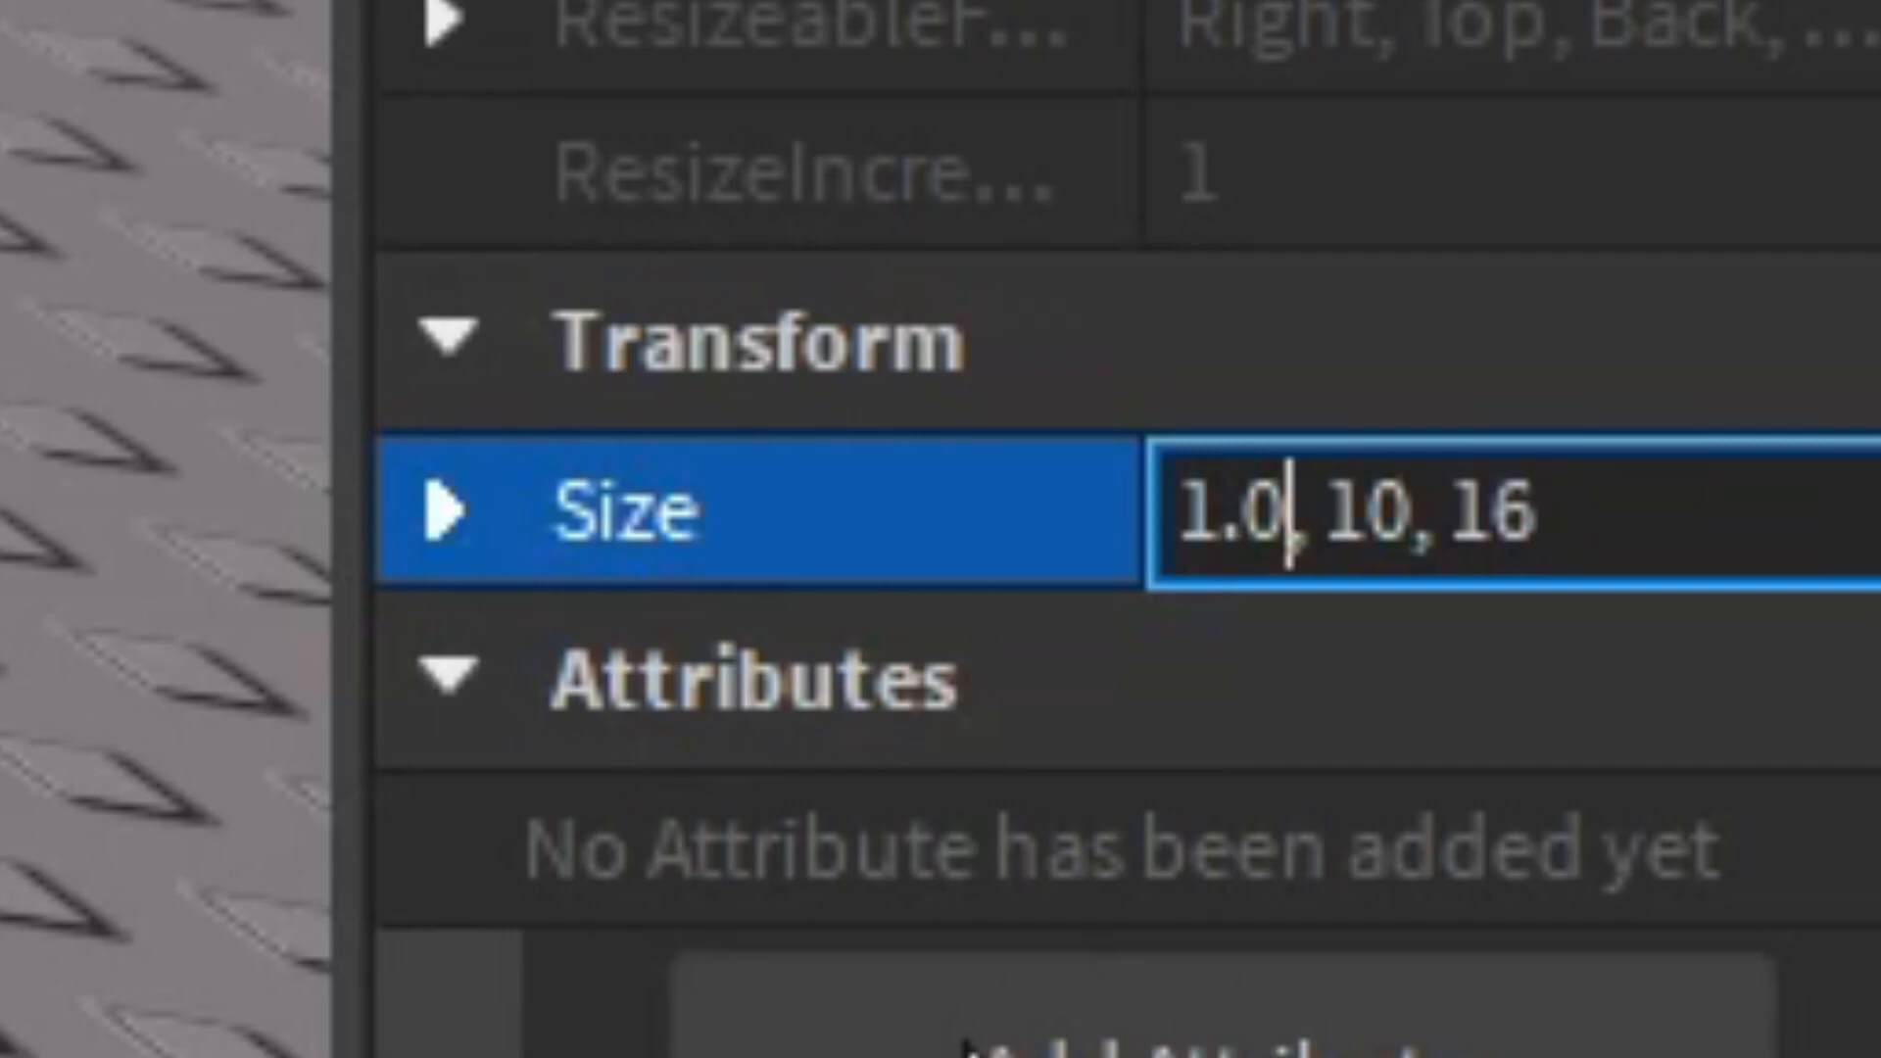
type("5")
key("Return")
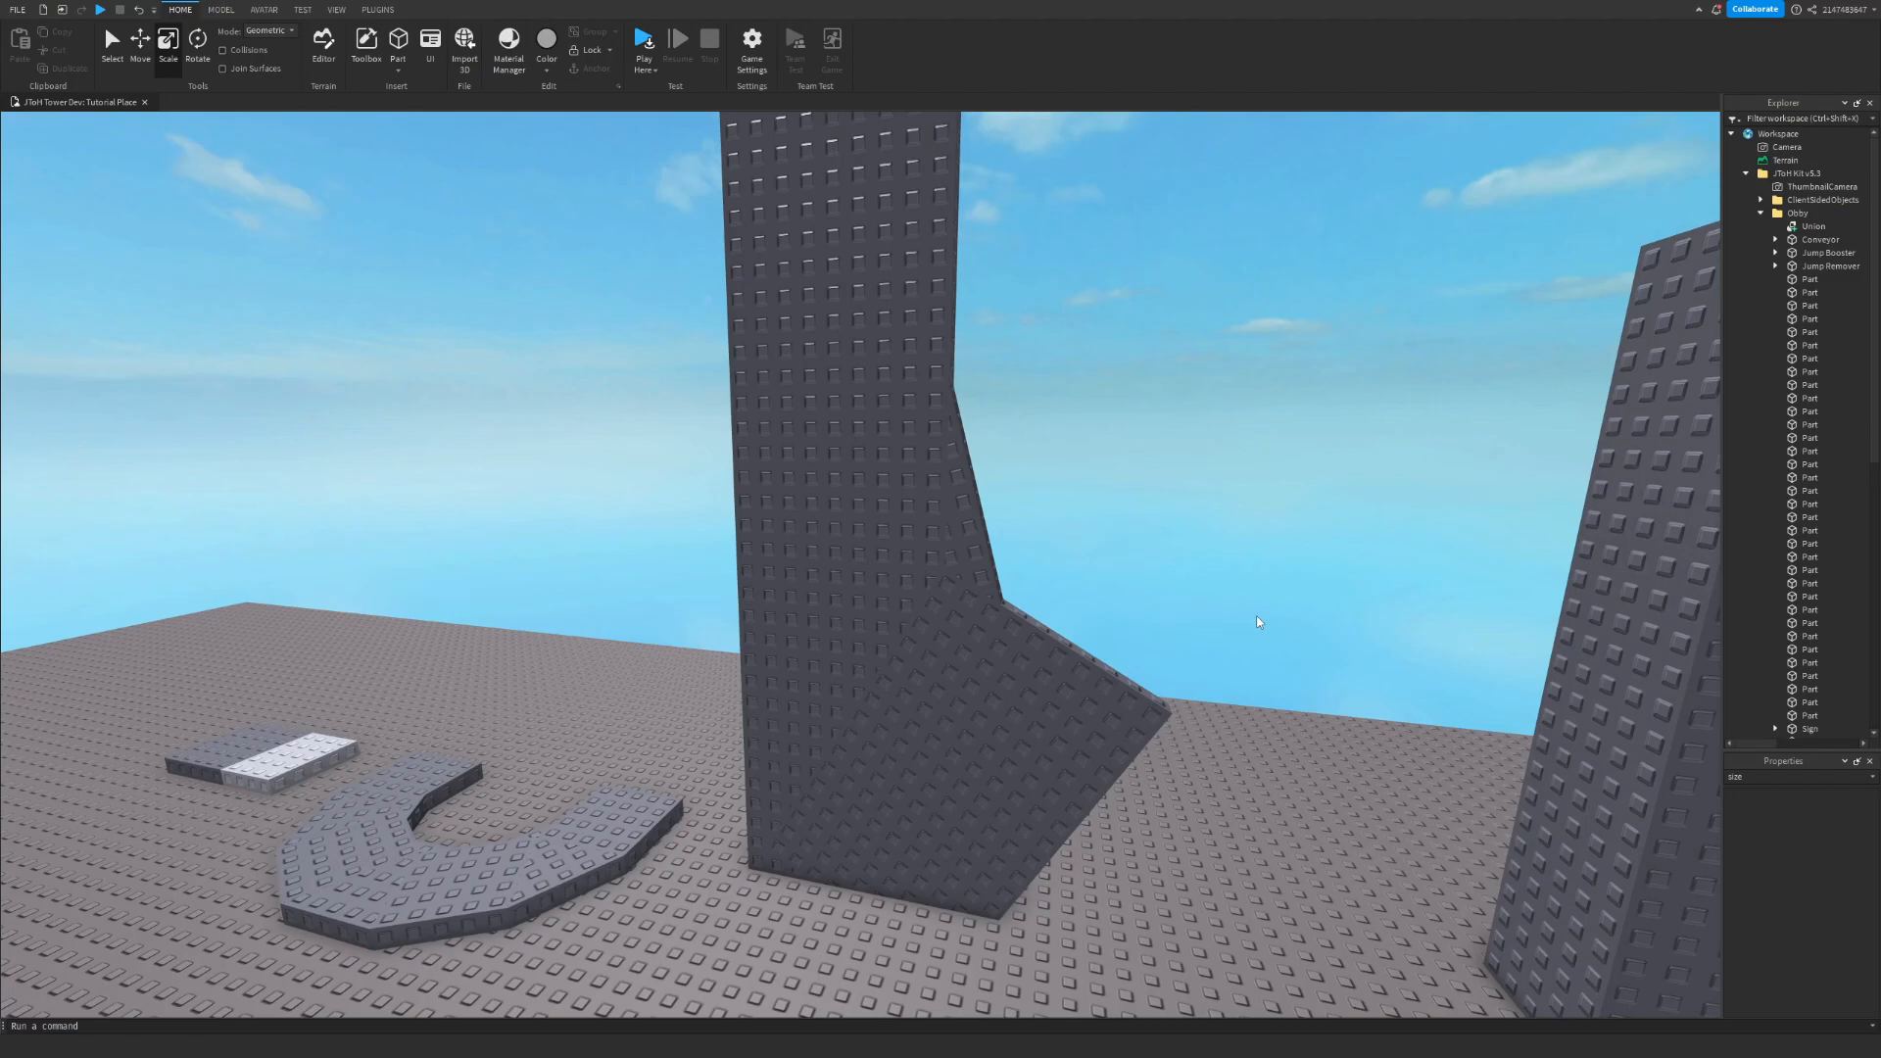
- Set the tall vertical wall's thickness to 1.2 studs
left_click(840, 537)
left_click(1807, 863)
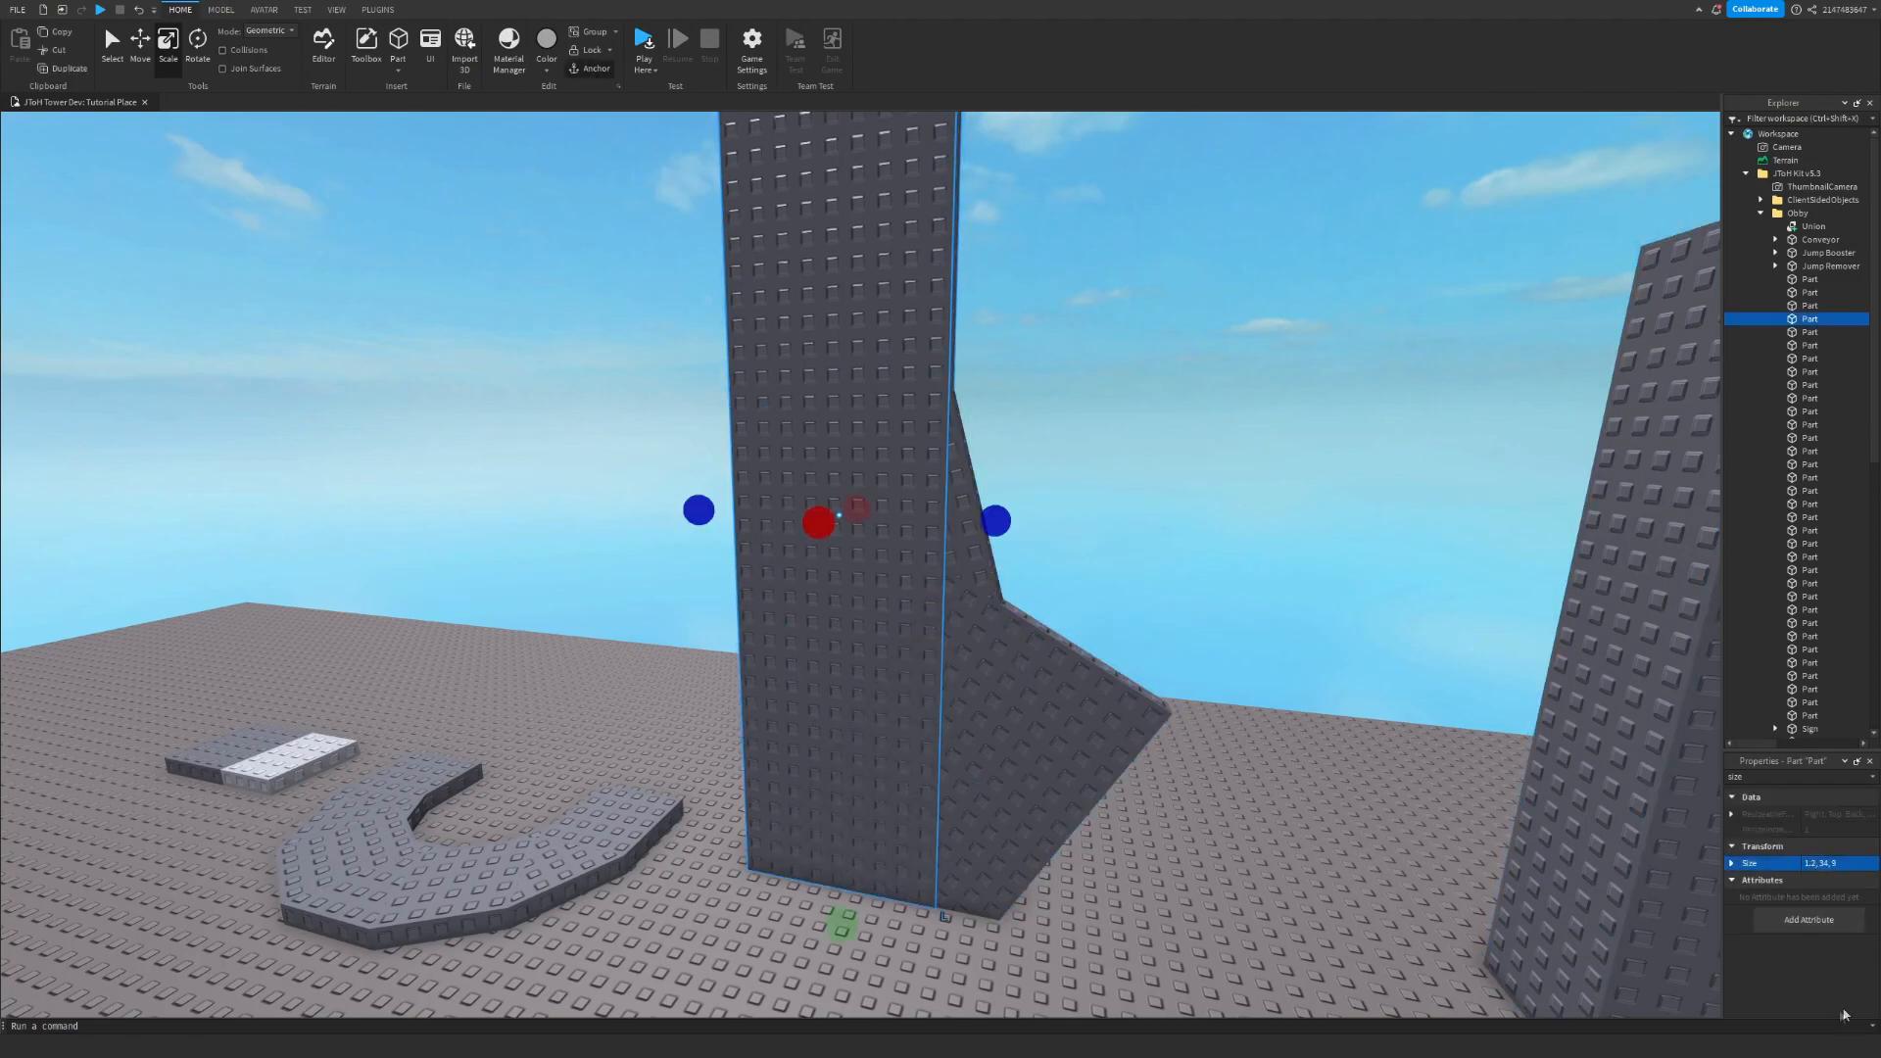
left_click(1342, 763)
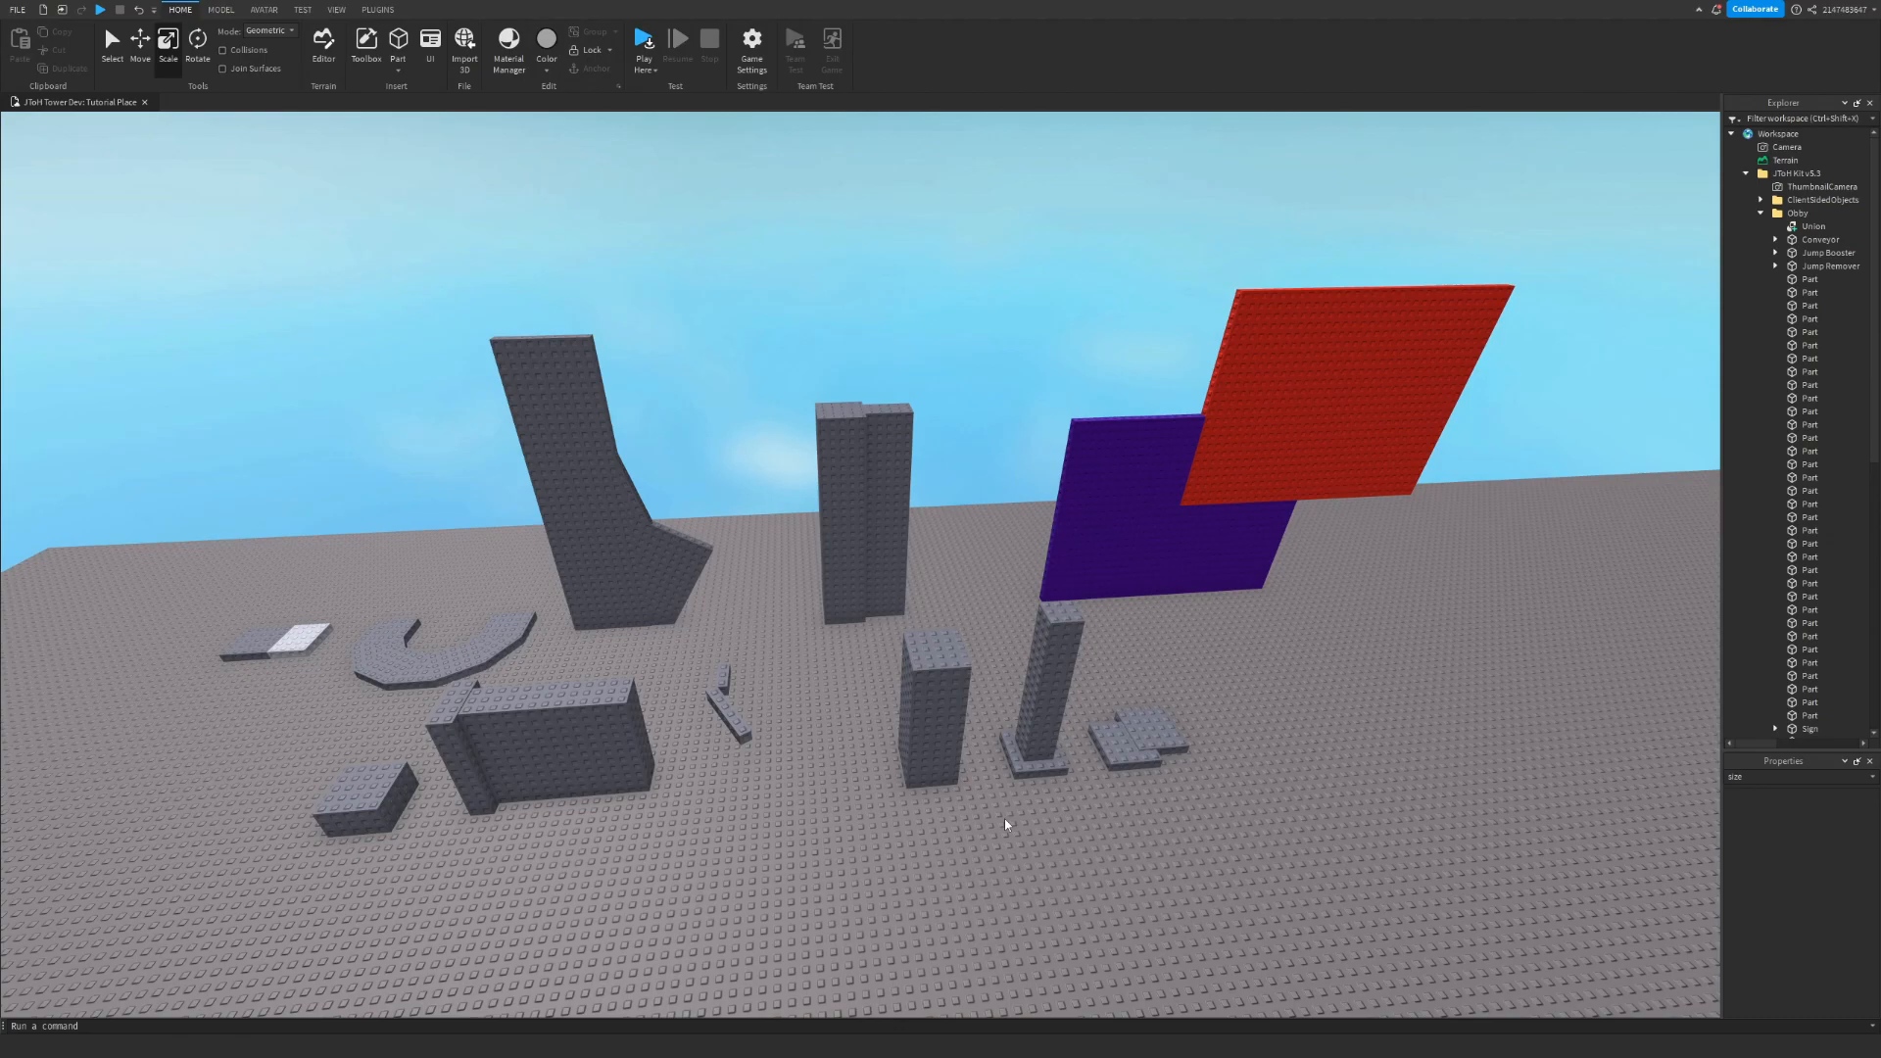
- Rescale the raised flat part that overlaps its neighbor beside the pillars, undoing the first attempt
scroll(1005, 825, "up", 10)
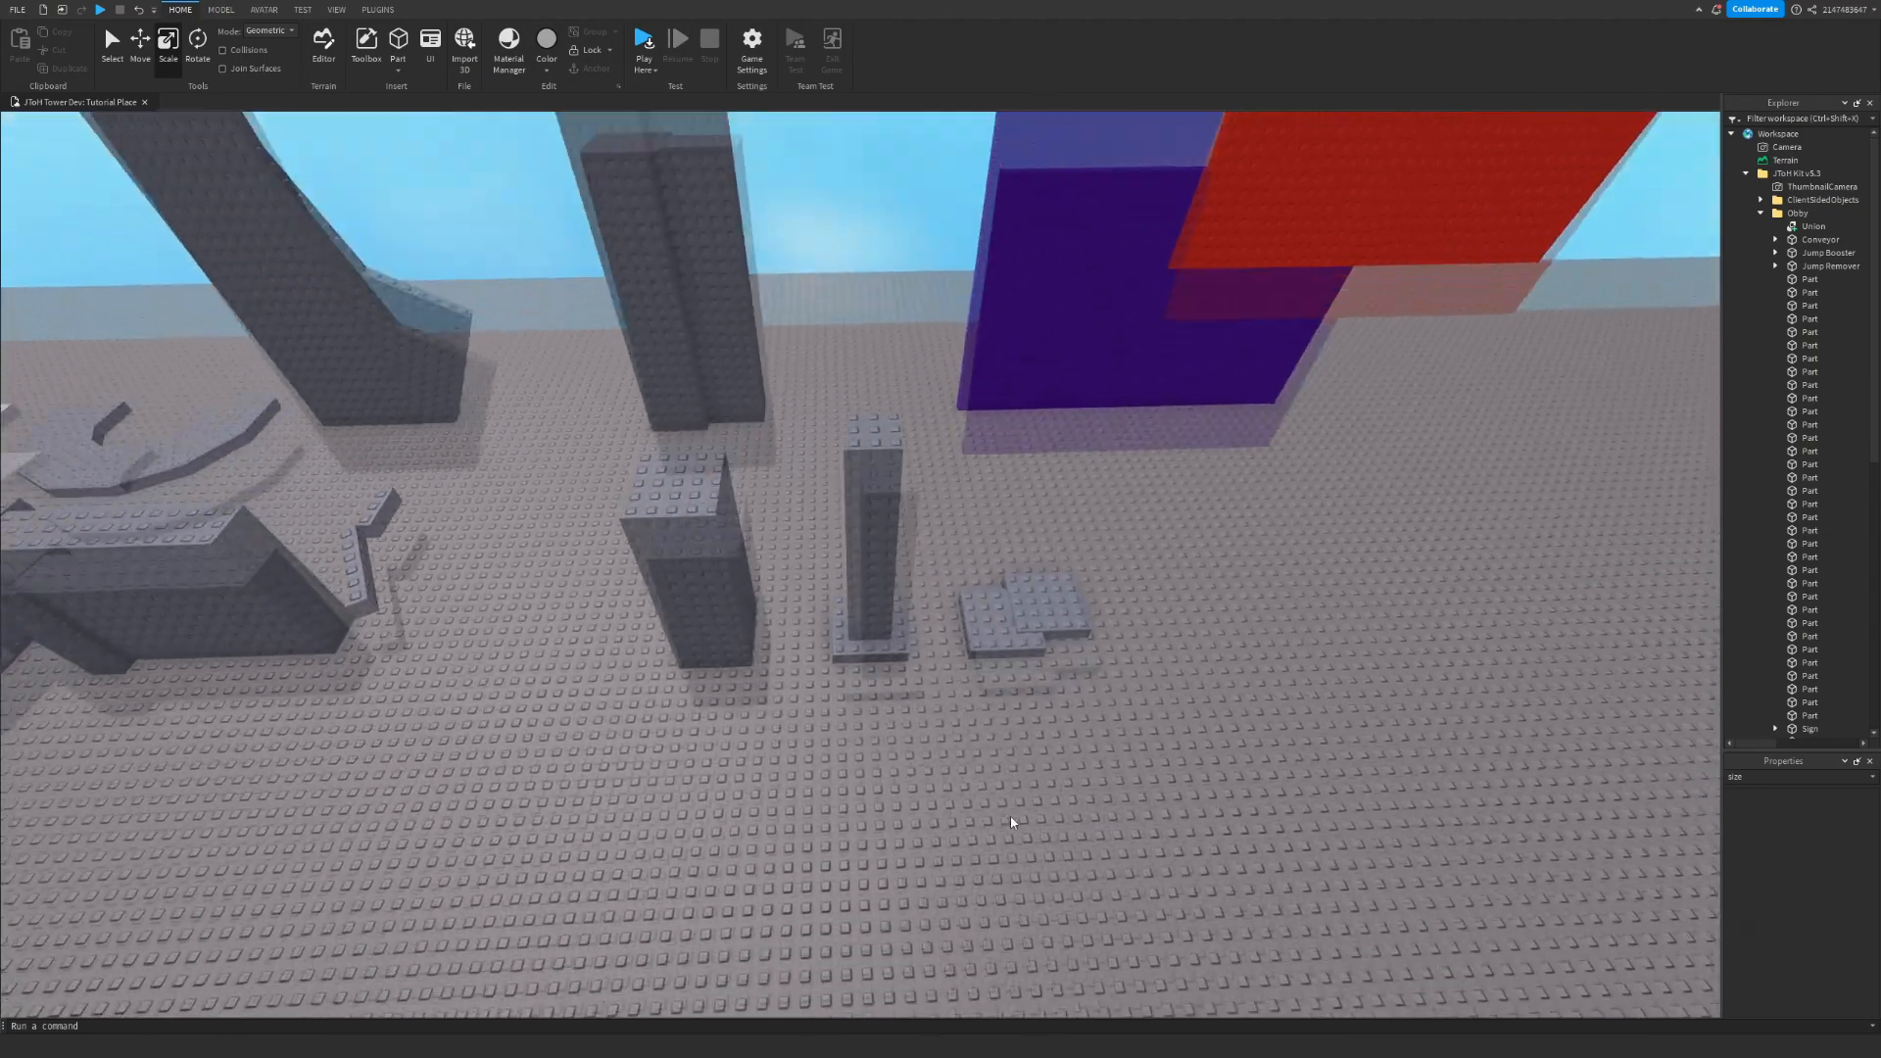
scroll(1016, 807, "up", 10)
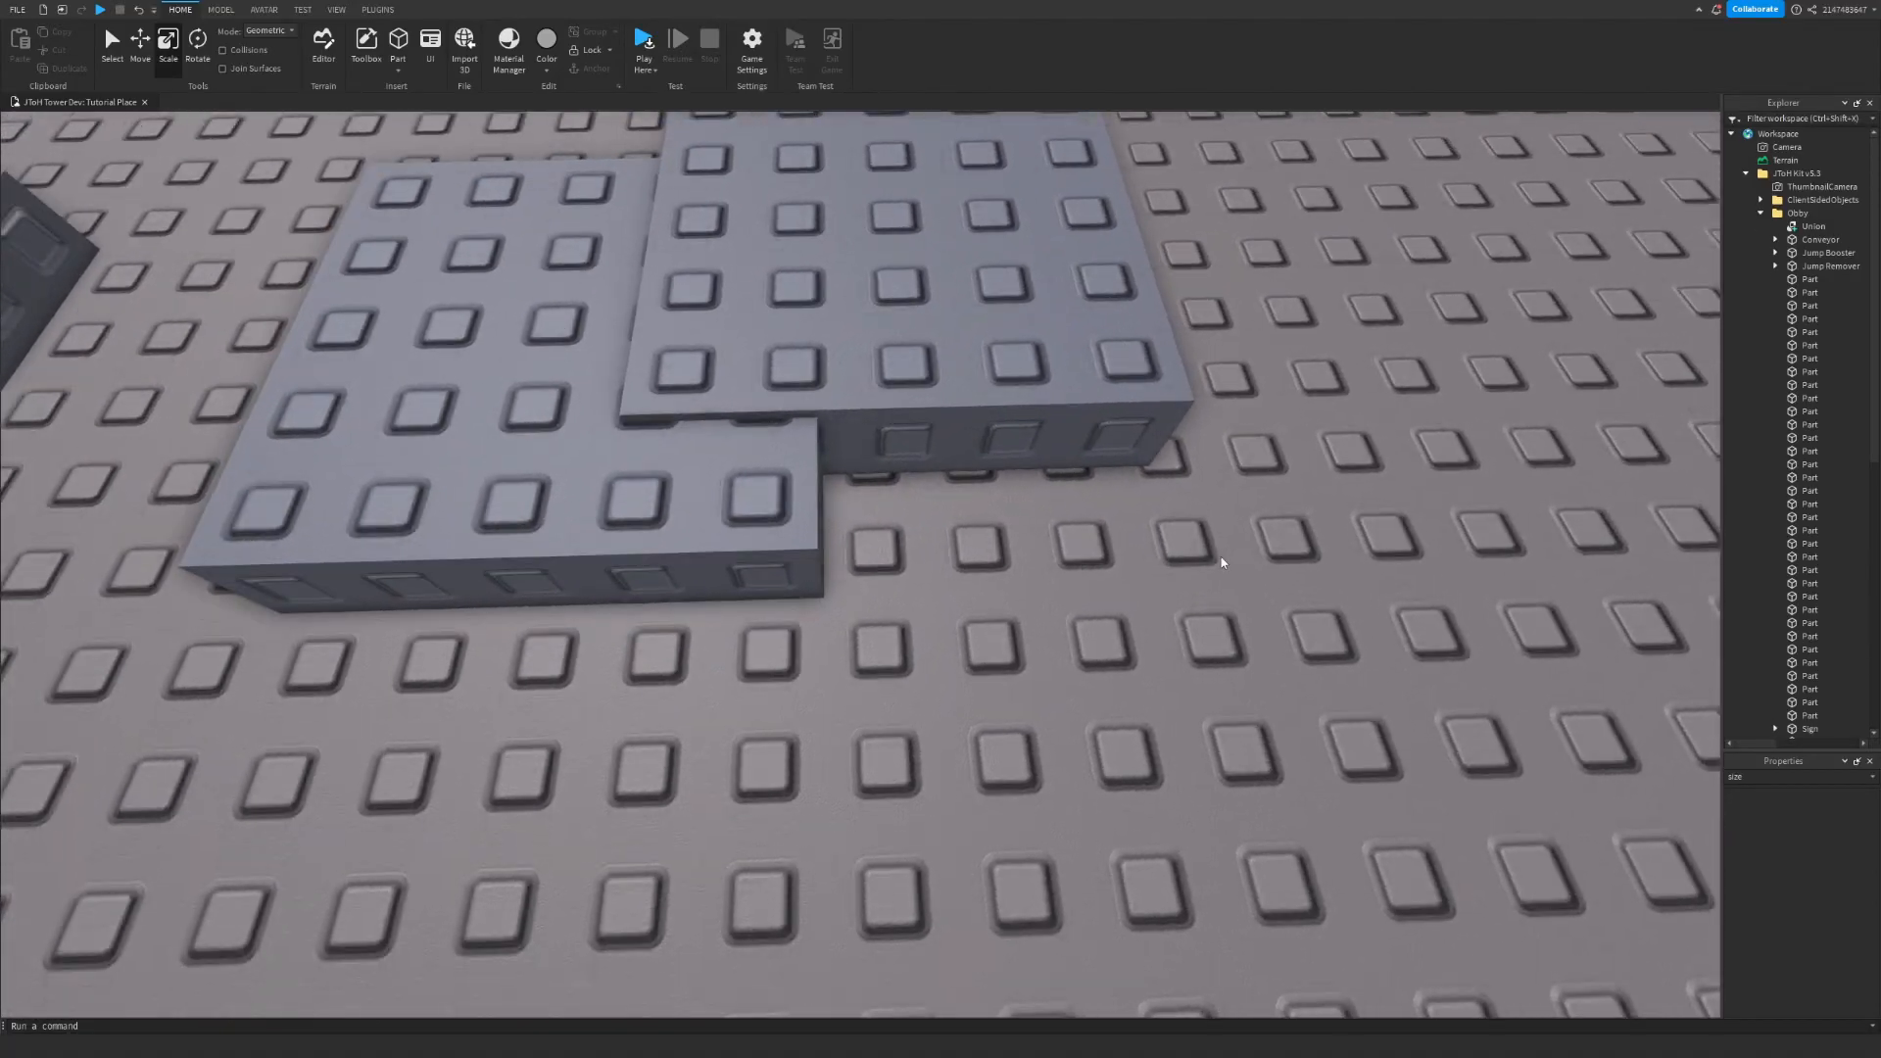
left_click(1117, 440)
right_click_drag(1117, 440, 1032, 411)
left_click_drag(1033, 411, 995, 520)
key("ctrl+z")
right_click_drag(1197, 606, 1008, 621)
left_click_drag(1008, 621, 946, 709)
left_click(1067, 726)
right_click_drag(1067, 726, 1123, 684)
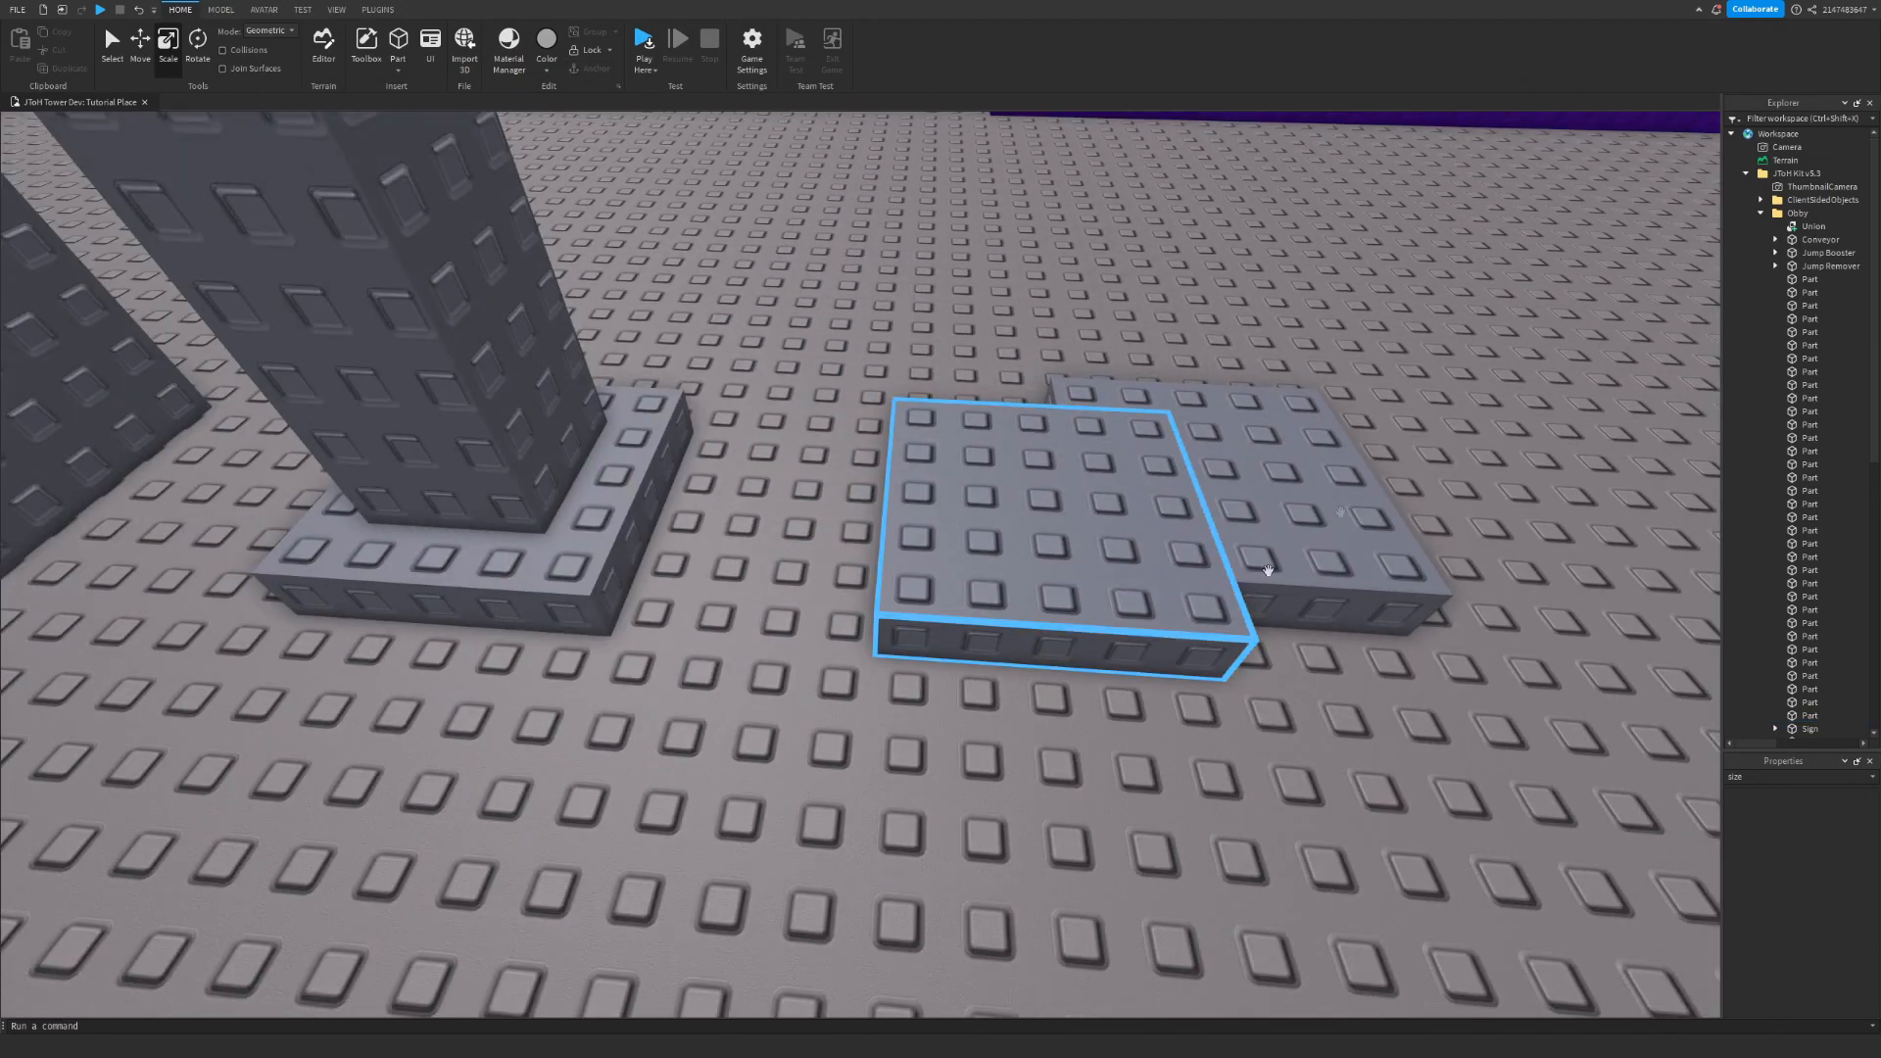
- Shorten the rear flat part to the strip behind its neighbor and duplicate that strip
left_click(1312, 436)
left_click_drag(1303, 614, 1276, 458)
key("ctrl+d")
- Scale the duplicated strip to three studs wide and extend it forward to fill the area beside the neighboring flat part
left_click_drag(1009, 444, 1121, 451)
left_click(1339, 532)
left_click(1260, 472)
left_click_drag(1263, 505, 1319, 642)
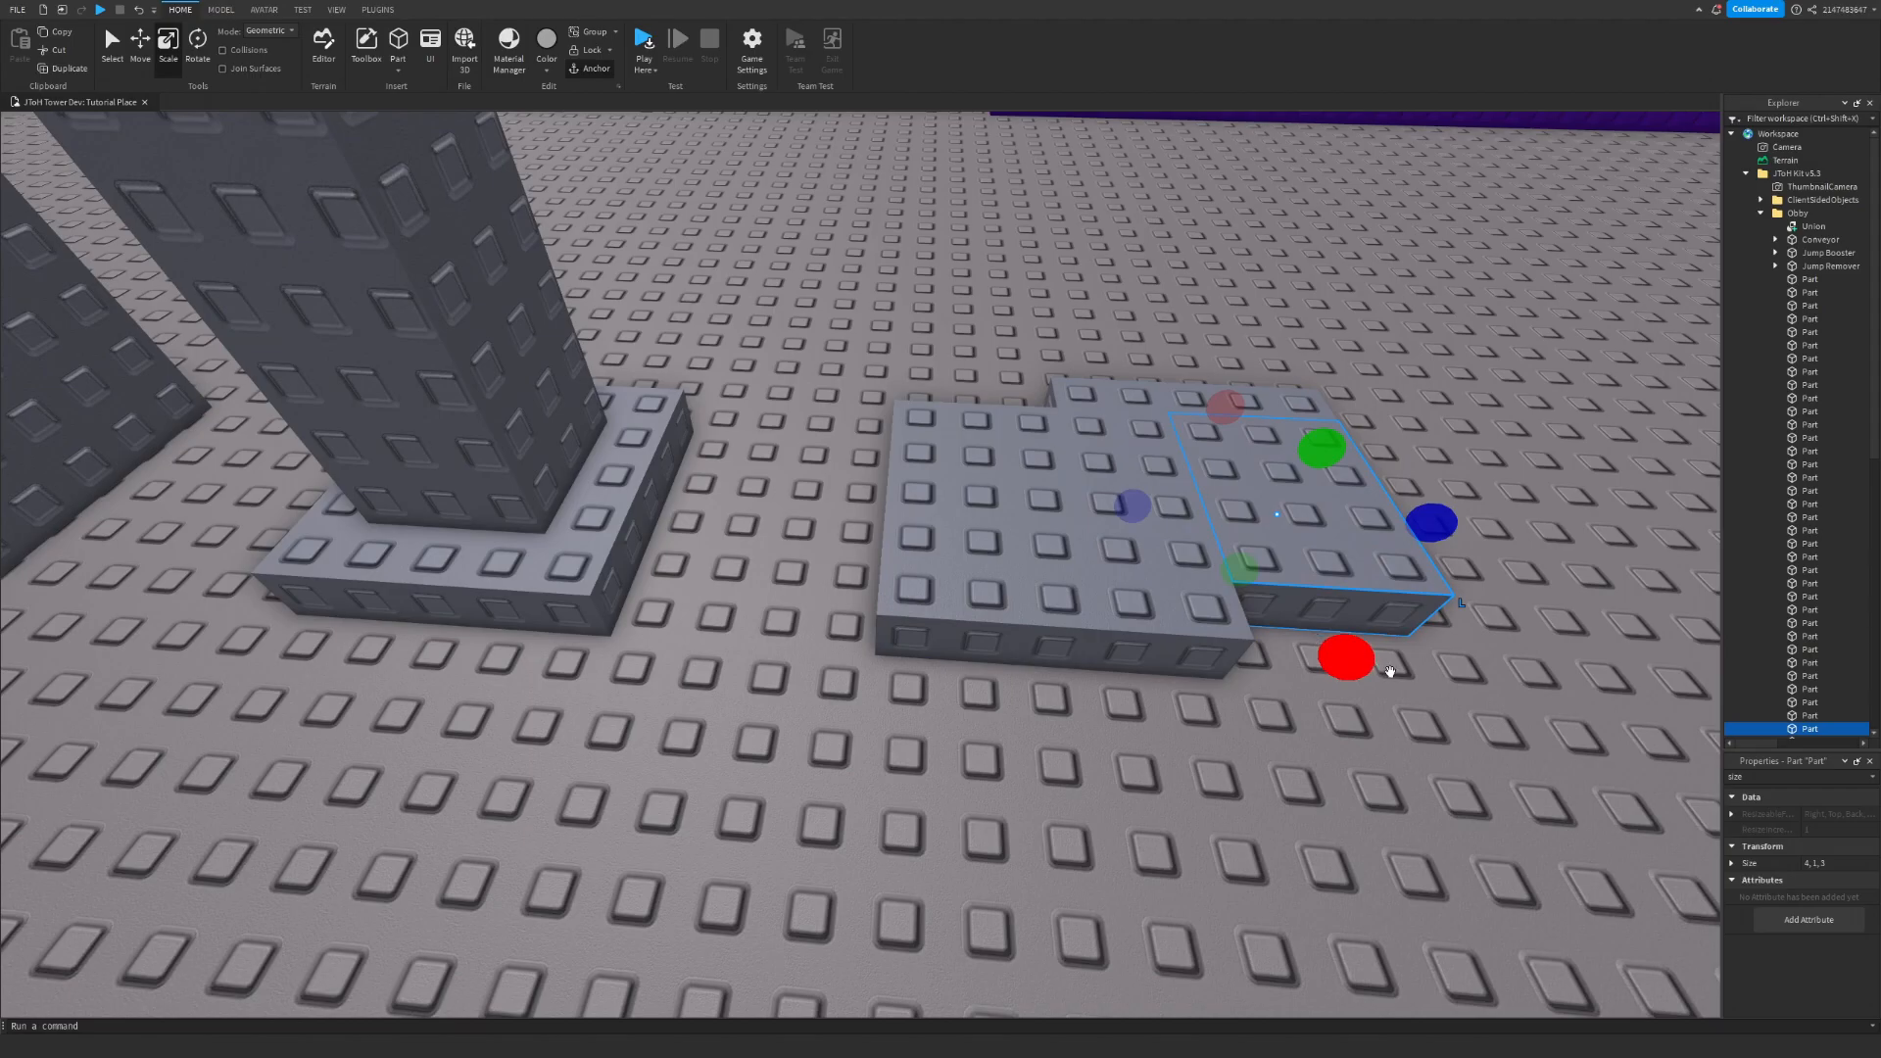
left_click(1422, 686)
key("a")
key("s")
left_click_drag(1291, 472, 1325, 609)
right_click_drag(1380, 647, 1320, 657)
key("w")
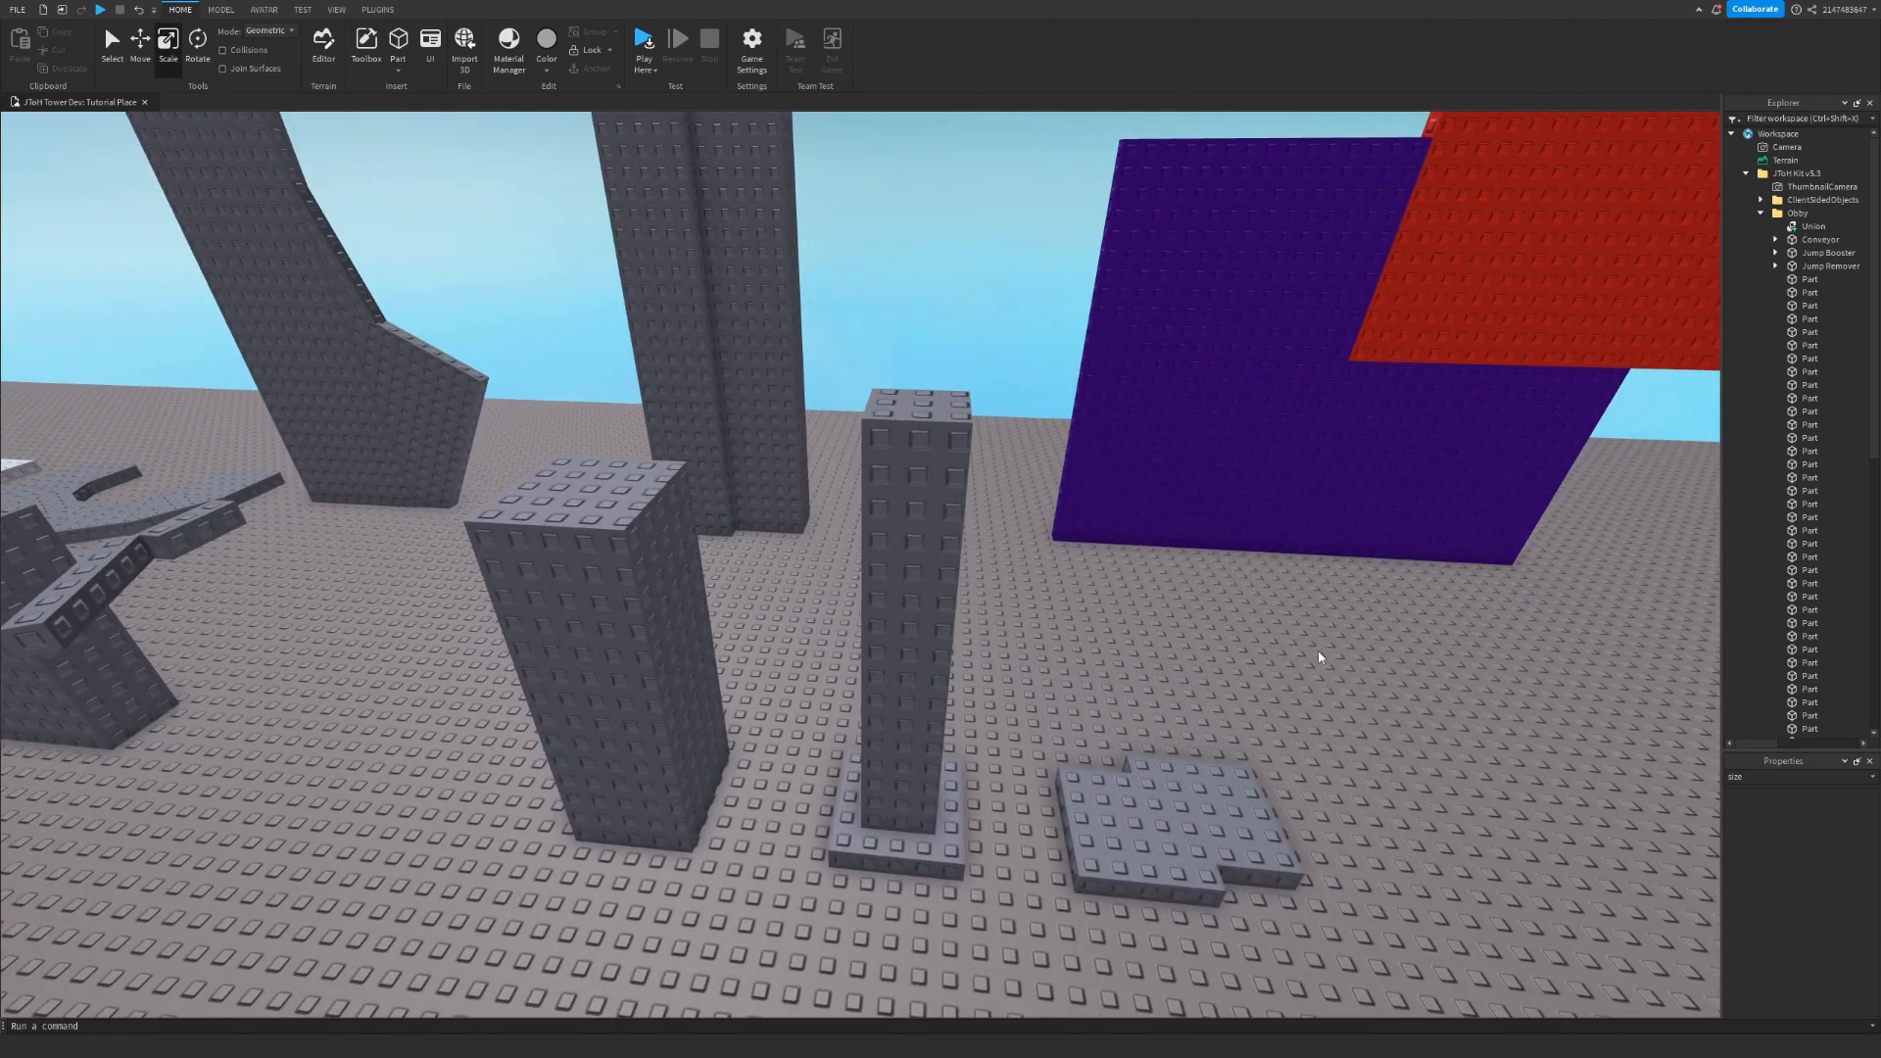
- Set the size of the thin pillar on the flat base to 3, 16, 3
left_click(945, 587)
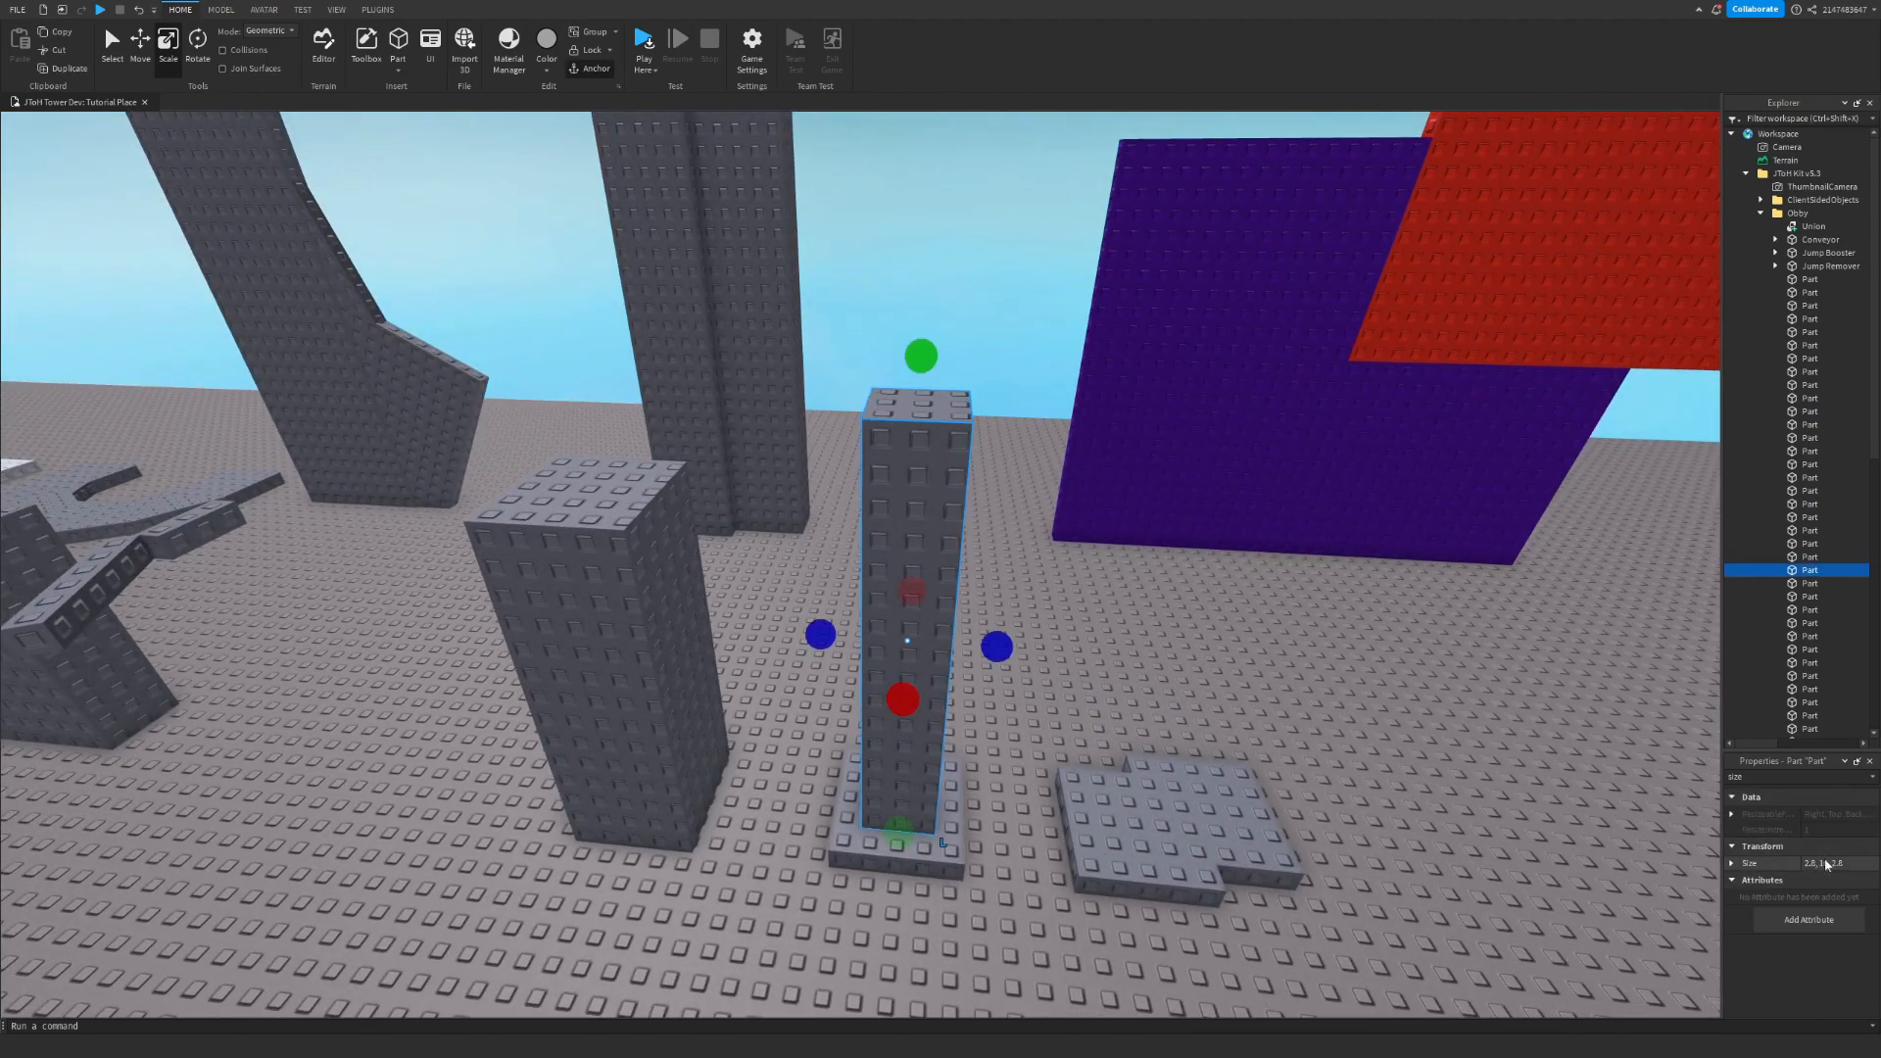
left_click_drag(1838, 863, 1861, 861)
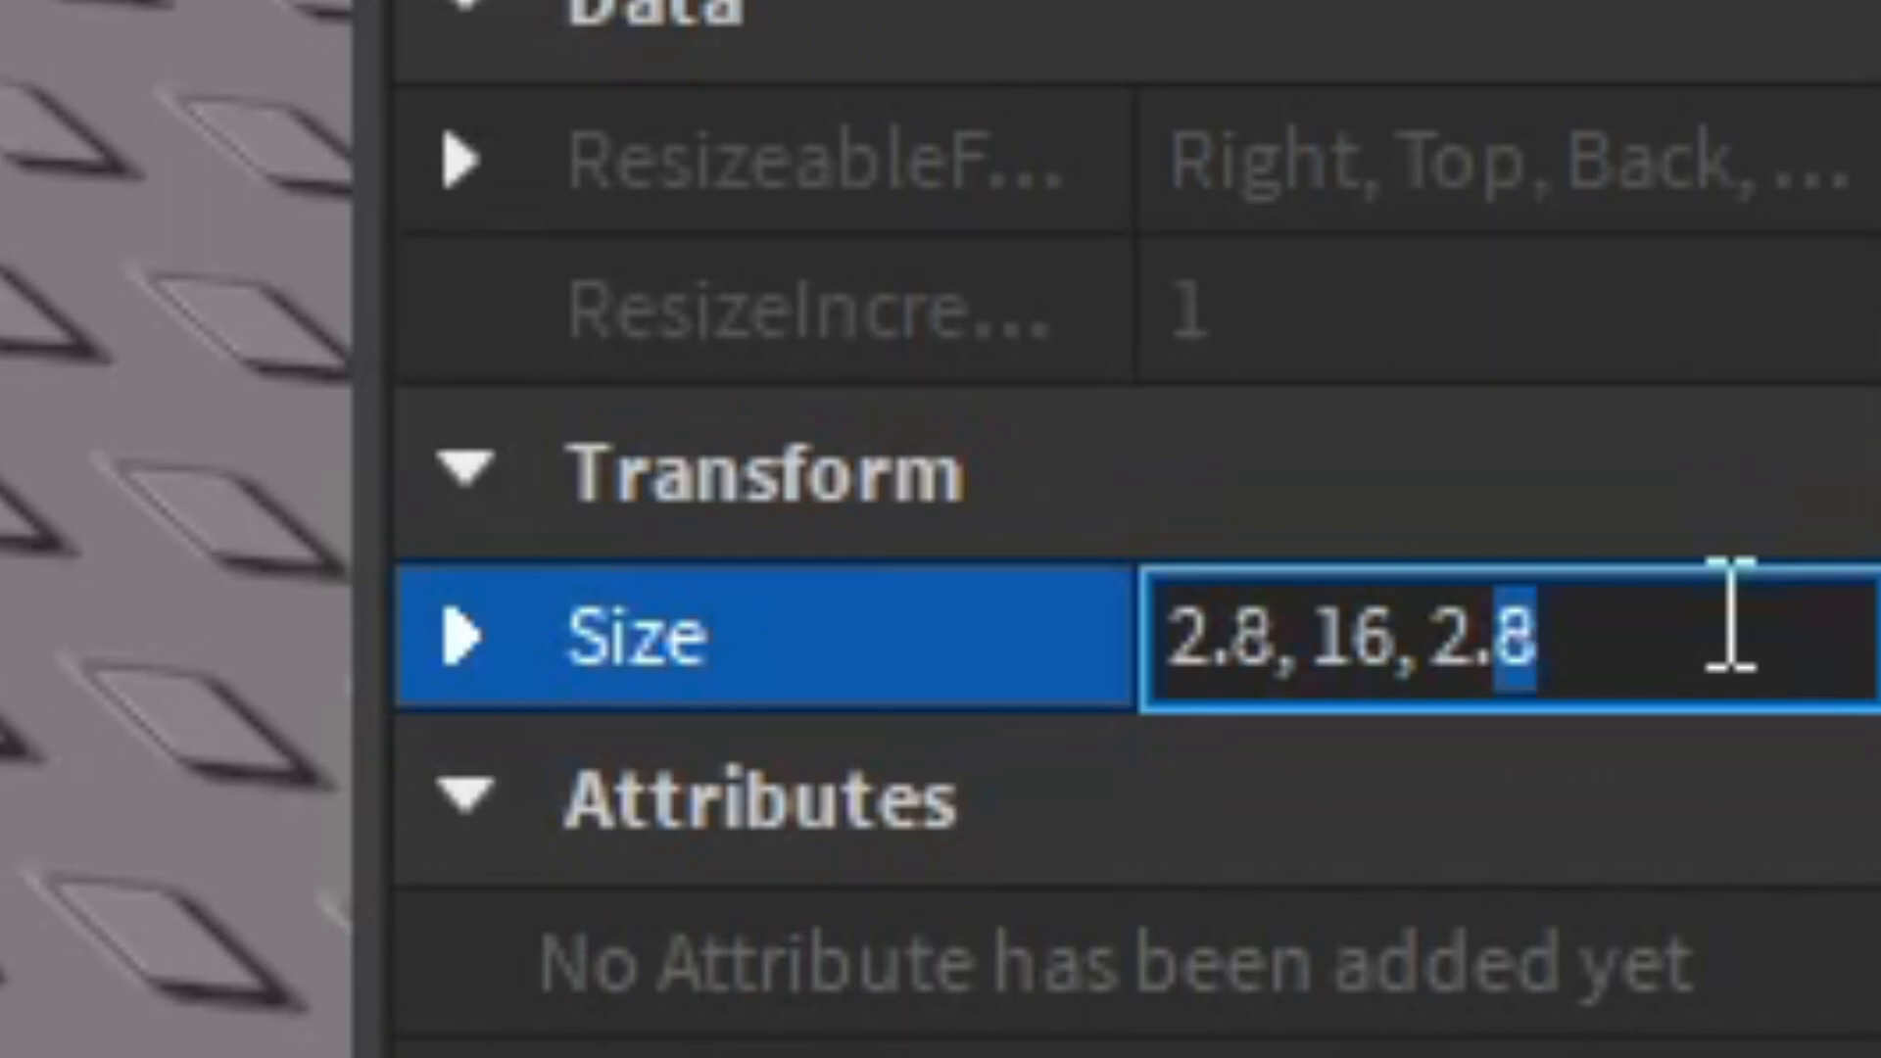
key("BackSpace")
key("BackSpace")
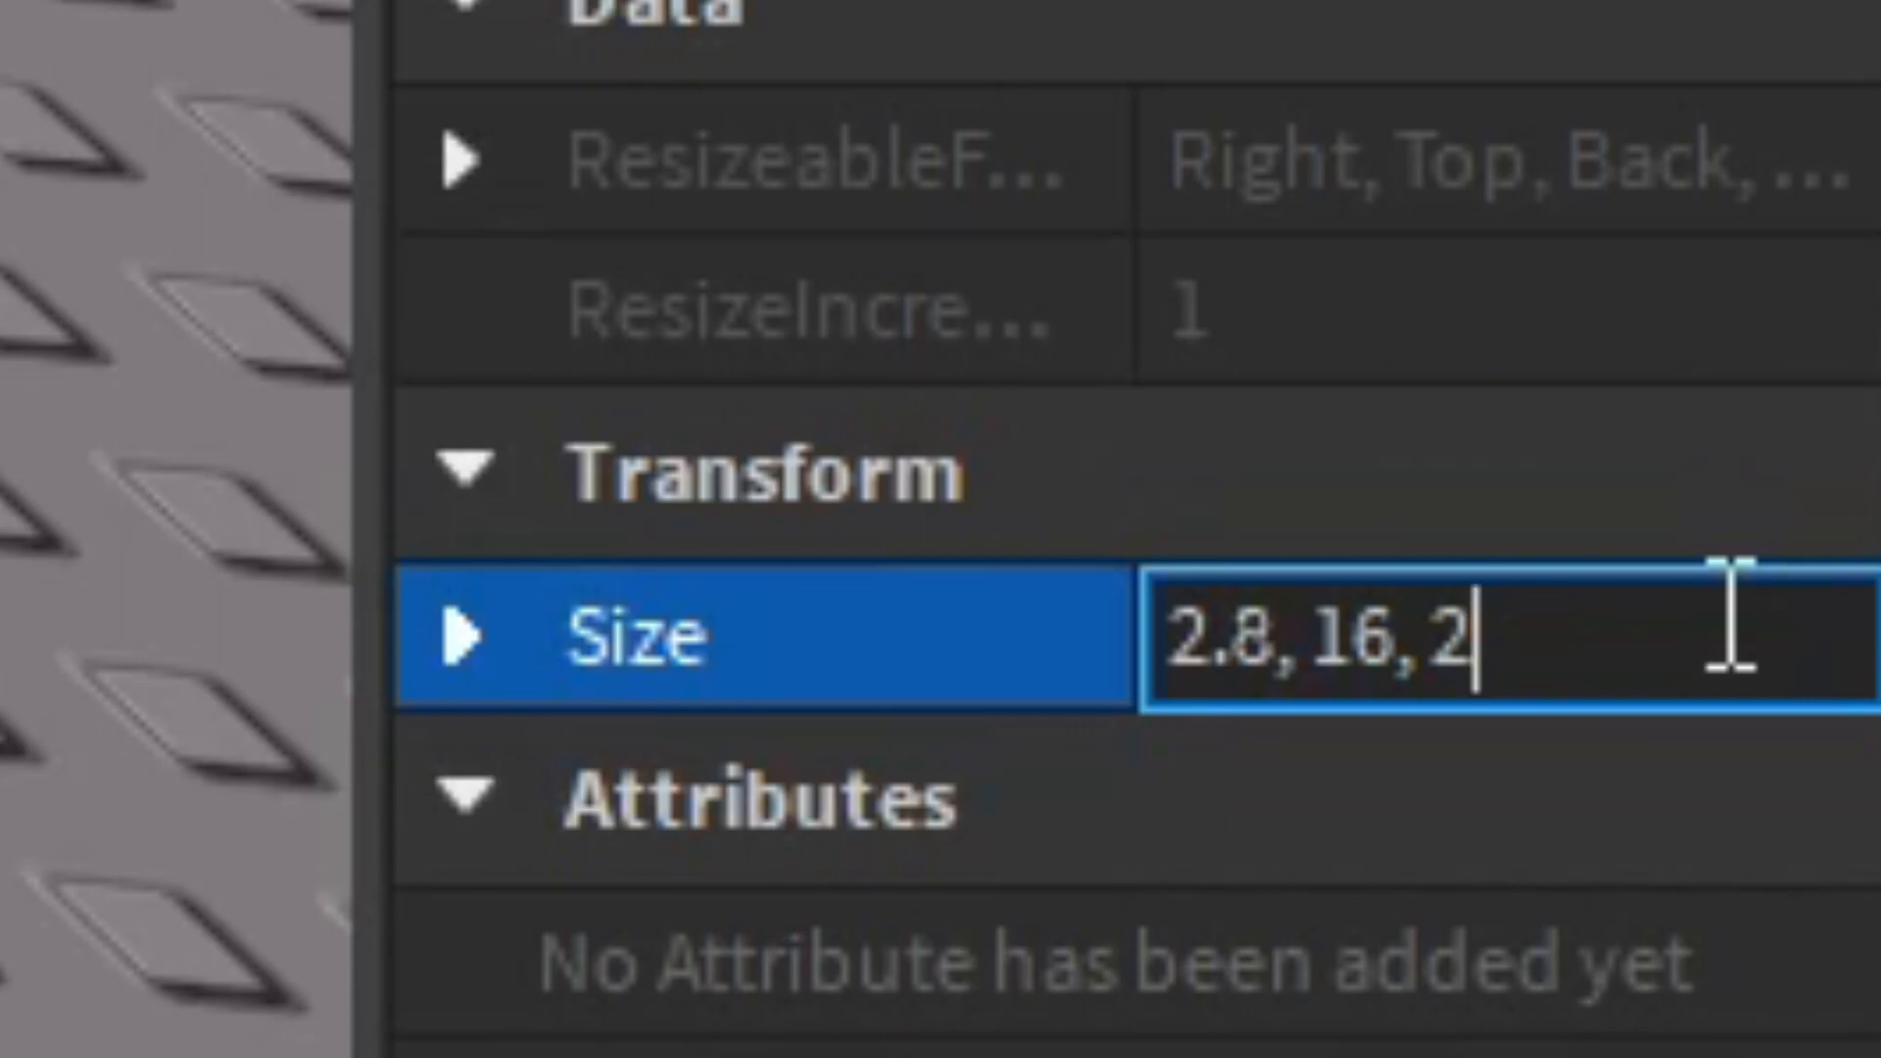
key("BackSpace")
type("3")
key("Left")
key("Left")
key("Left")
key("Left")
key("BackSpace")
key("BackSpace")
key("BackSpace")
key("BackSpace")
key("BackSpace")
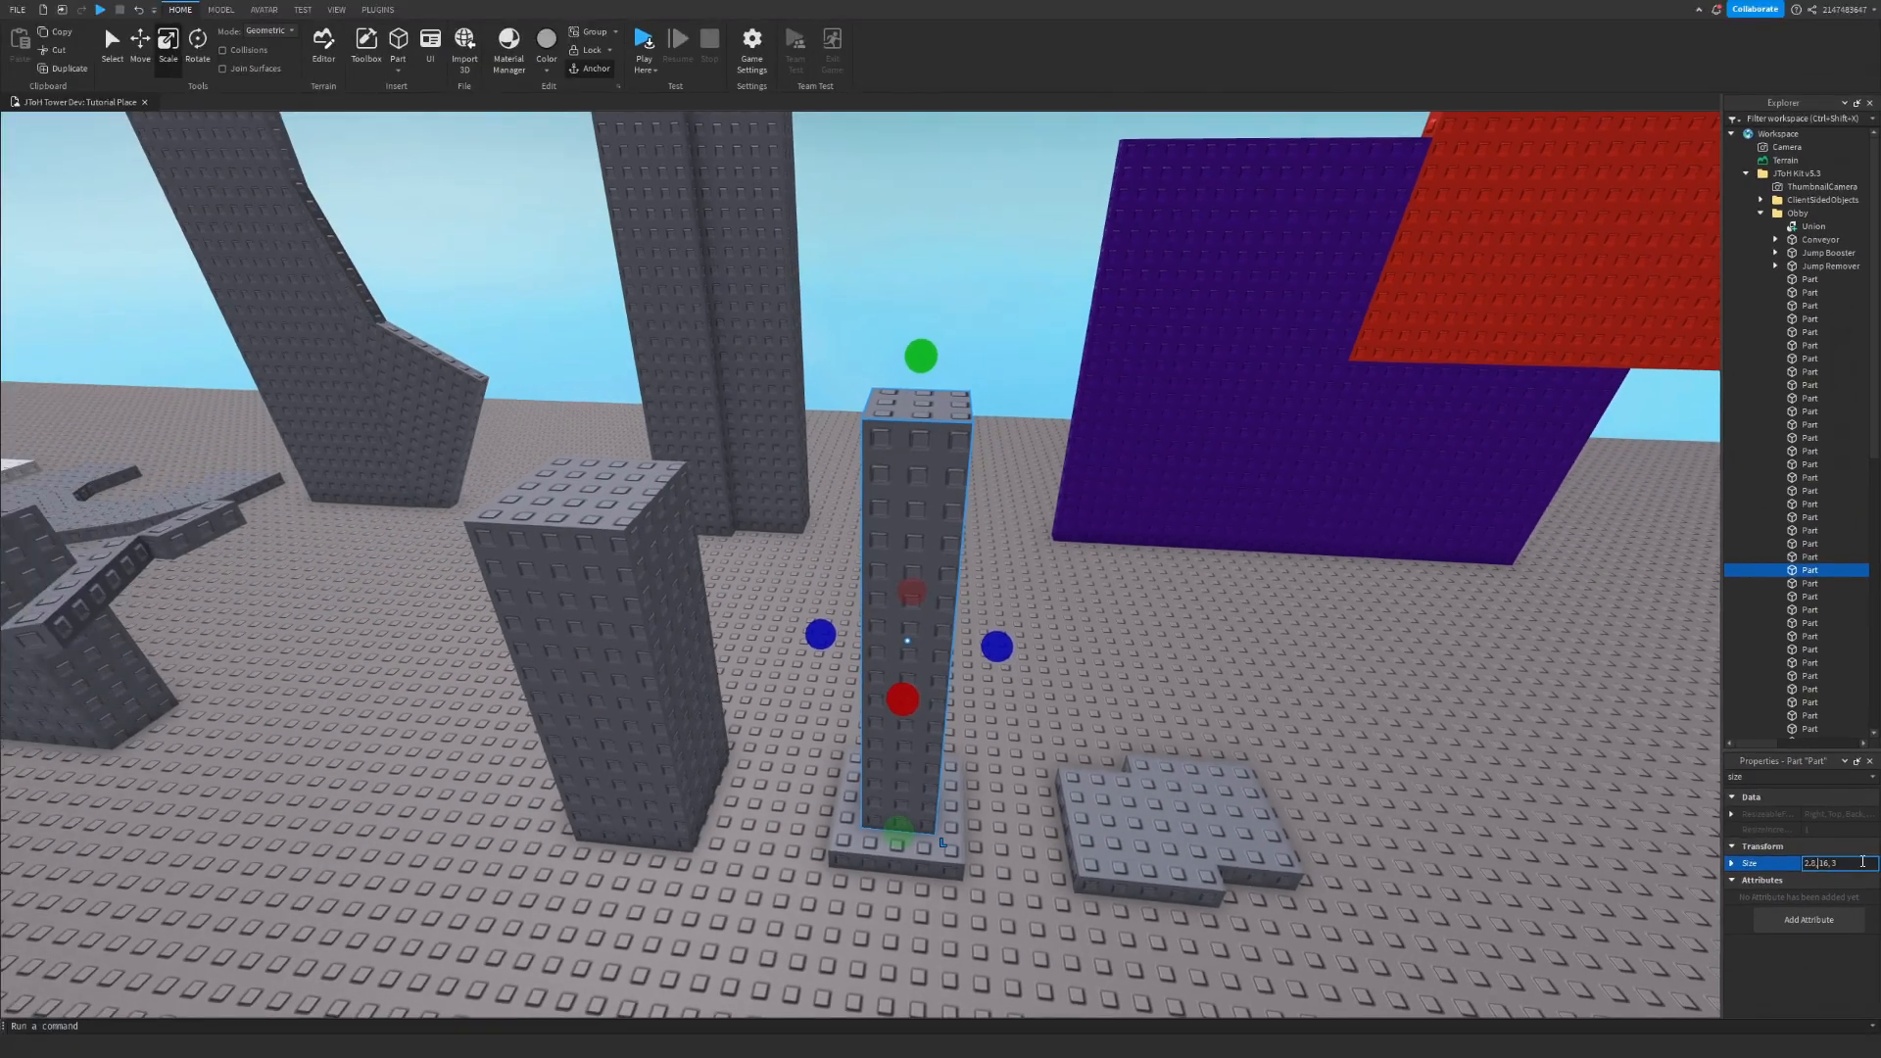
type("3,")
key("Return")
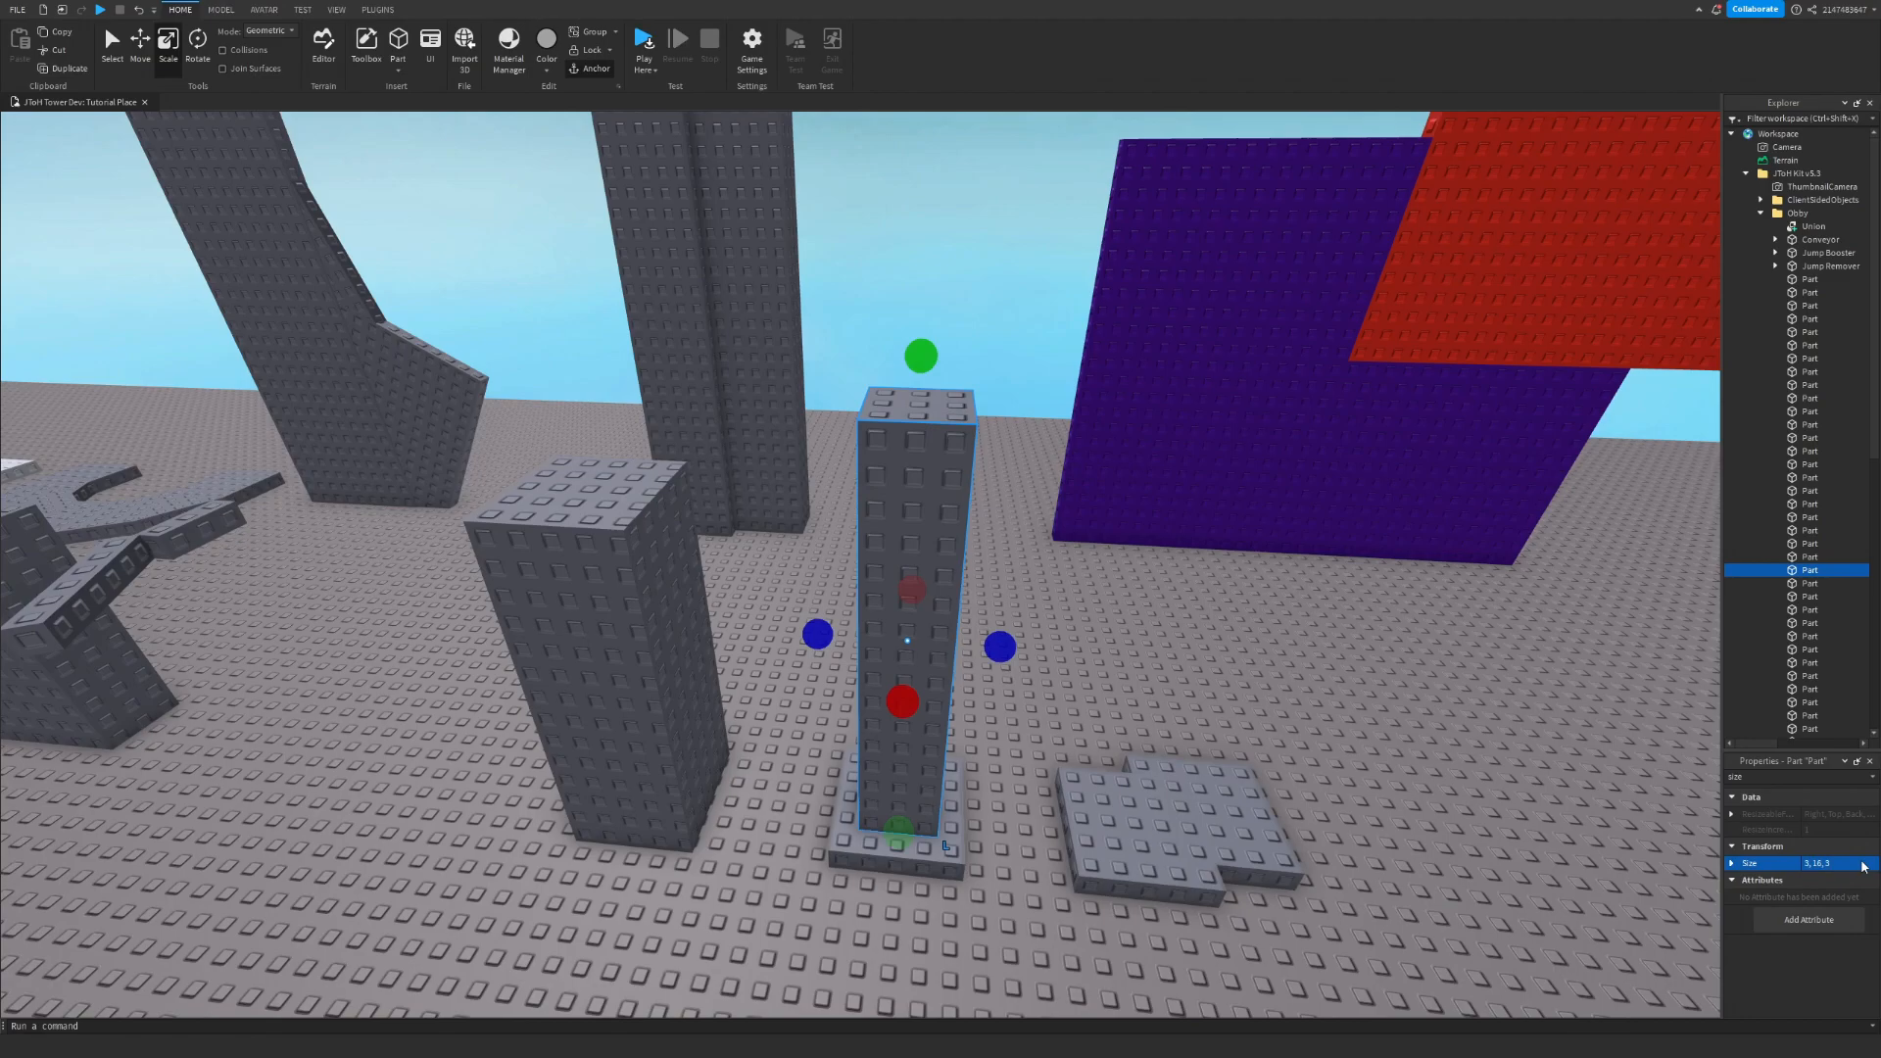
left_click(1229, 748)
- Set the size of the thicker freestanding pillar to 5, 14, 5
key("a")
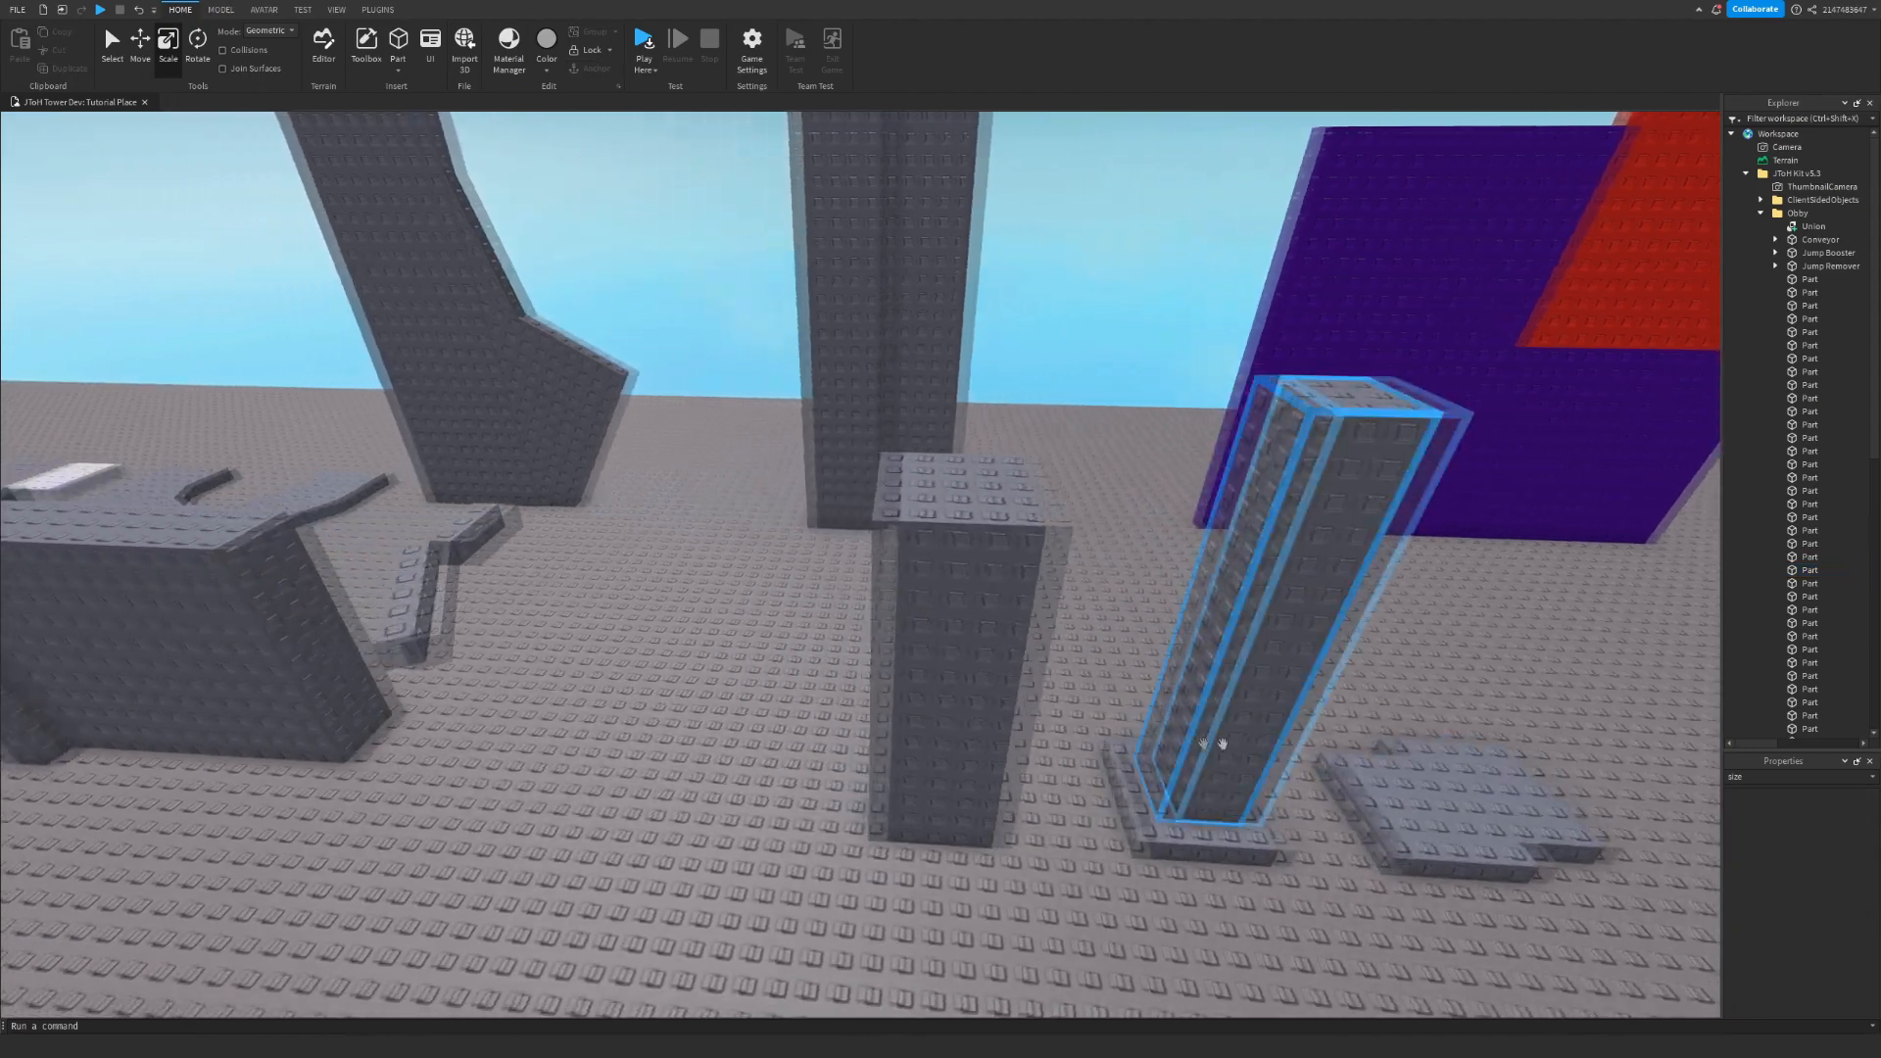
left_click(1048, 698)
key("d")
key("w")
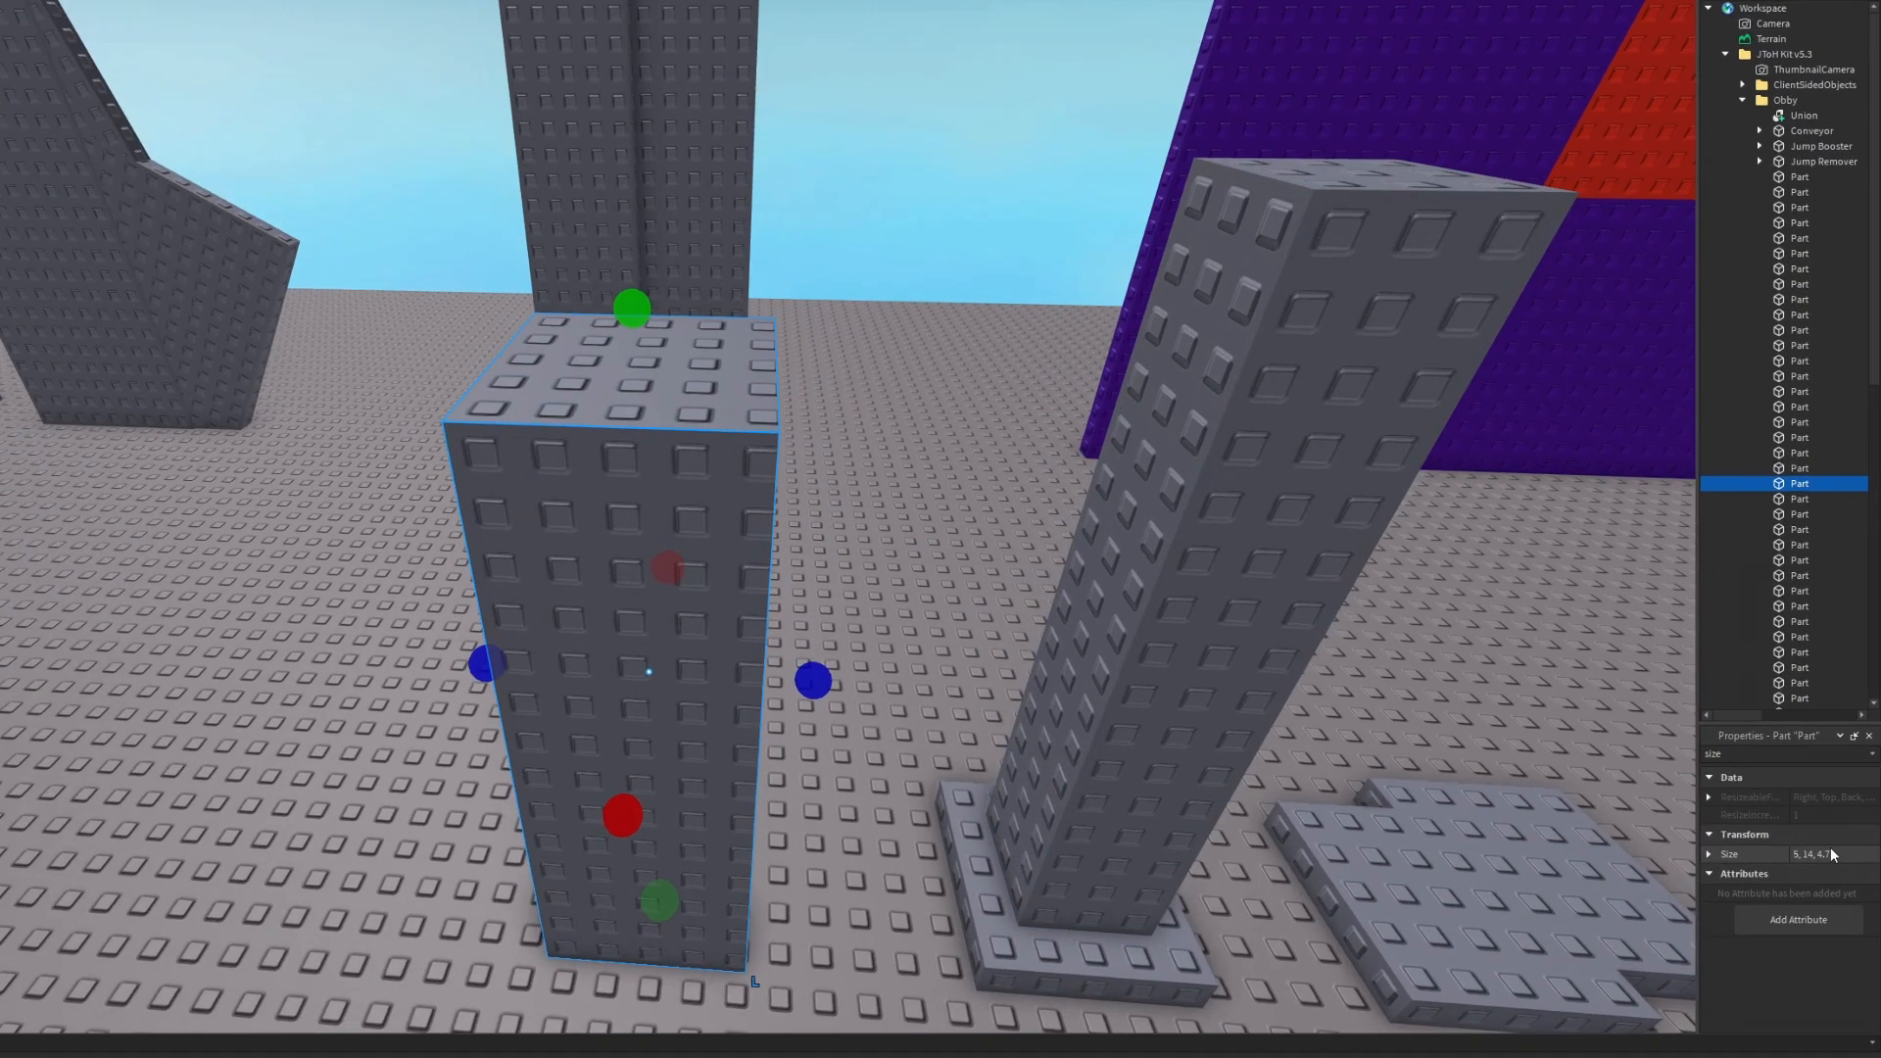
double_click(1837, 861)
key("BackSpace")
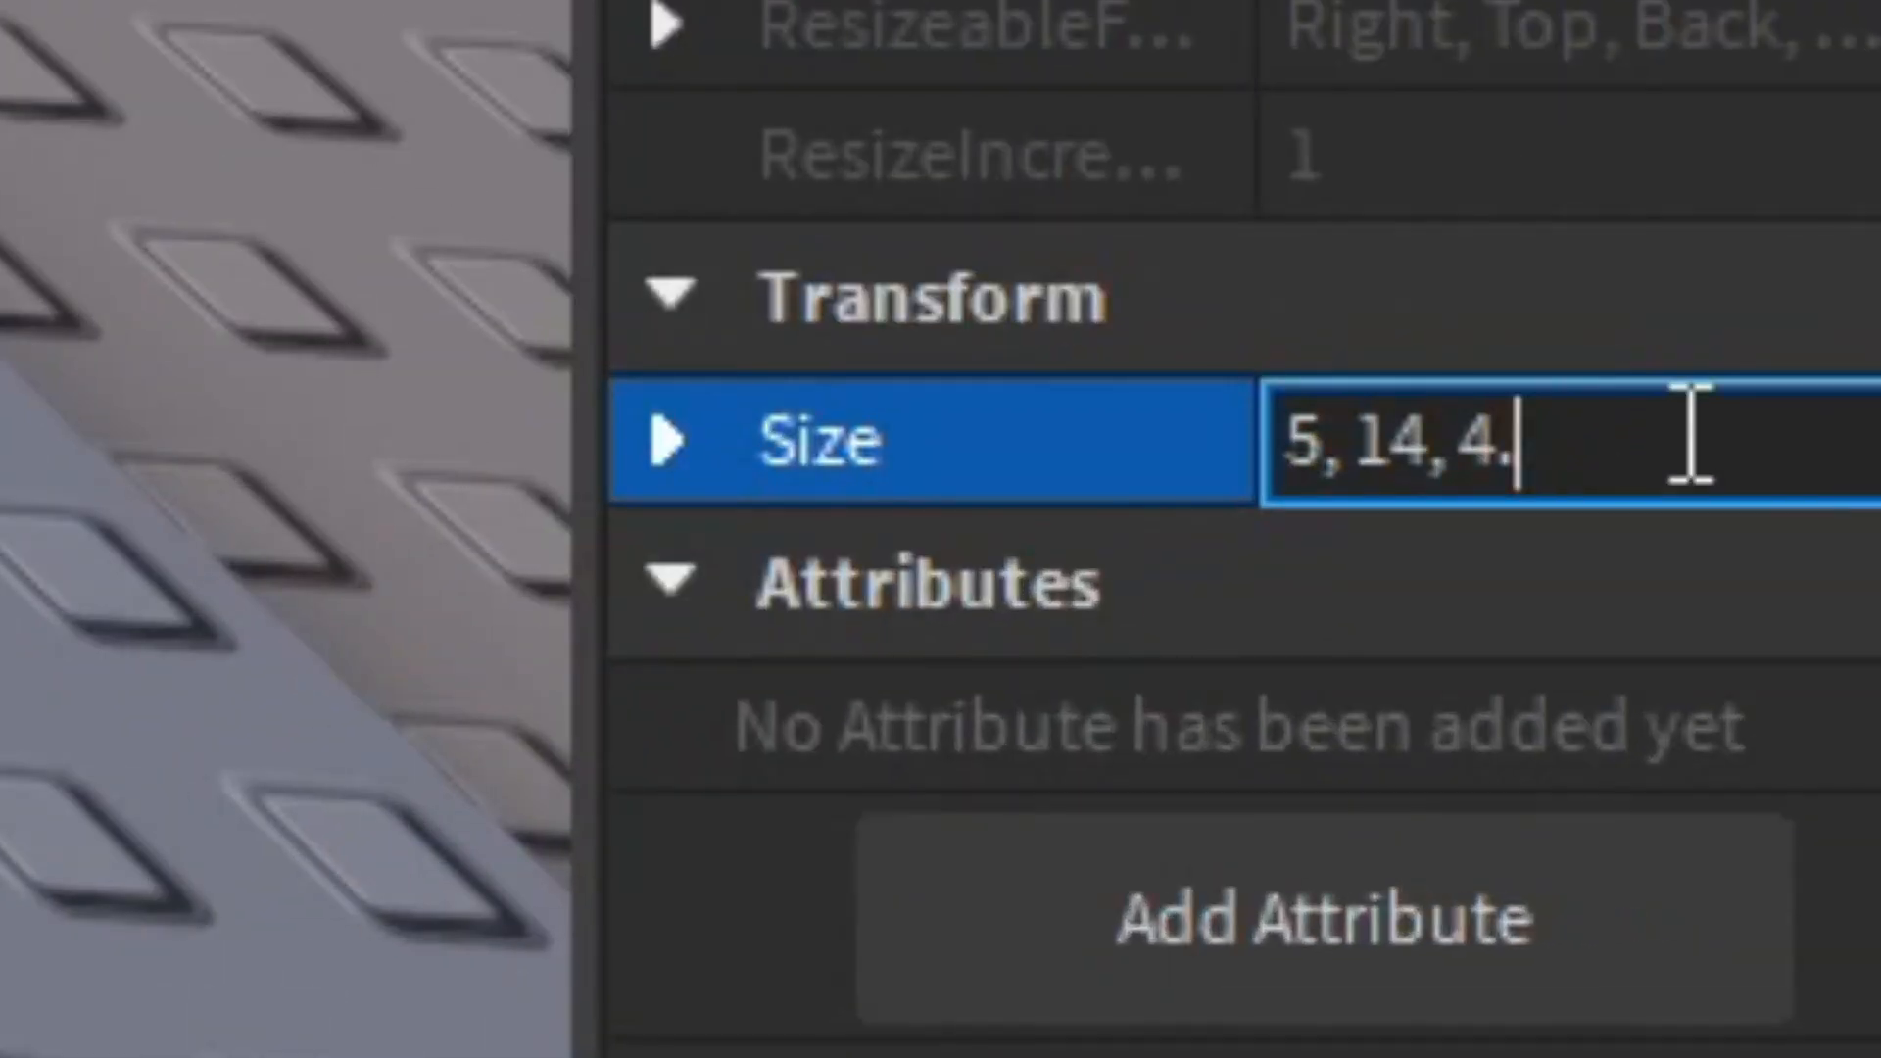
key("BackSpace")
key("BackSpace")
type("5")
key("Return")
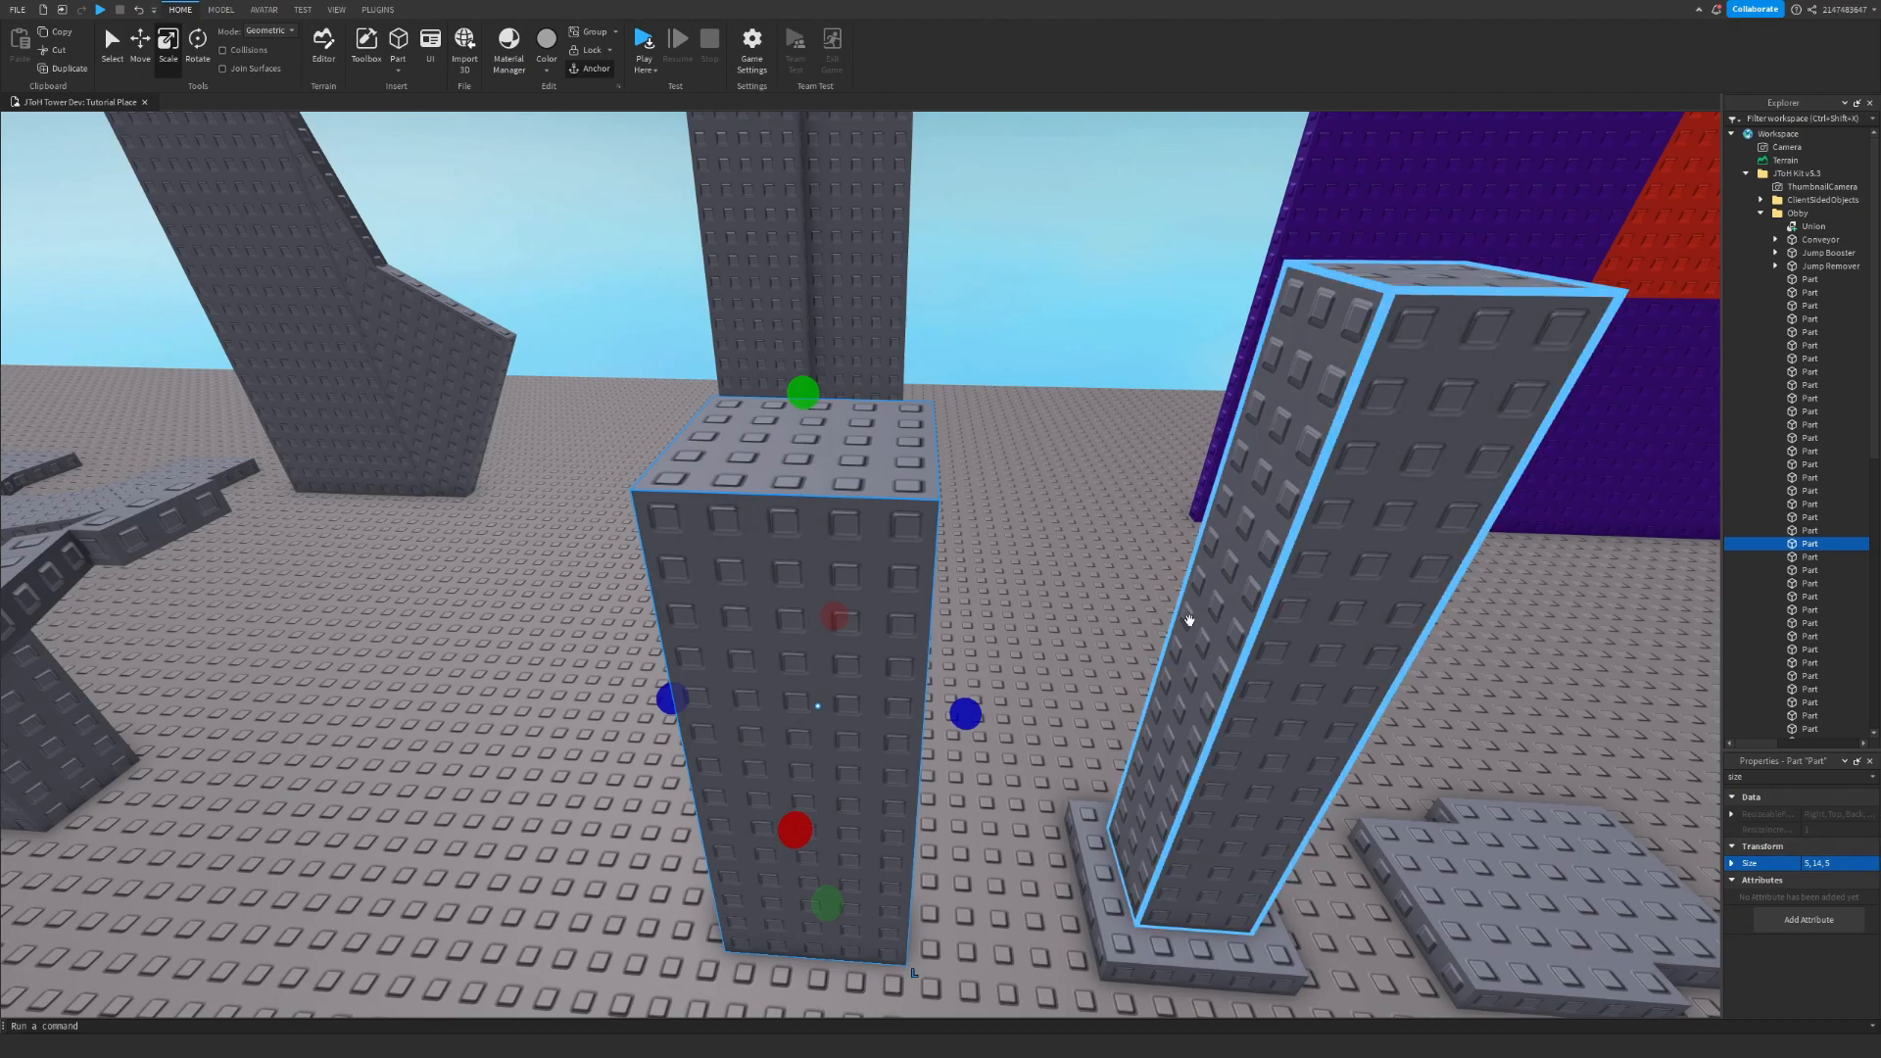
- Set the move snapping increment to 0.2 studs
right_click_drag(492, 553, 488, 590)
scroll(488, 590, "down", 1)
left_click(220, 14)
left_click(323, 59)
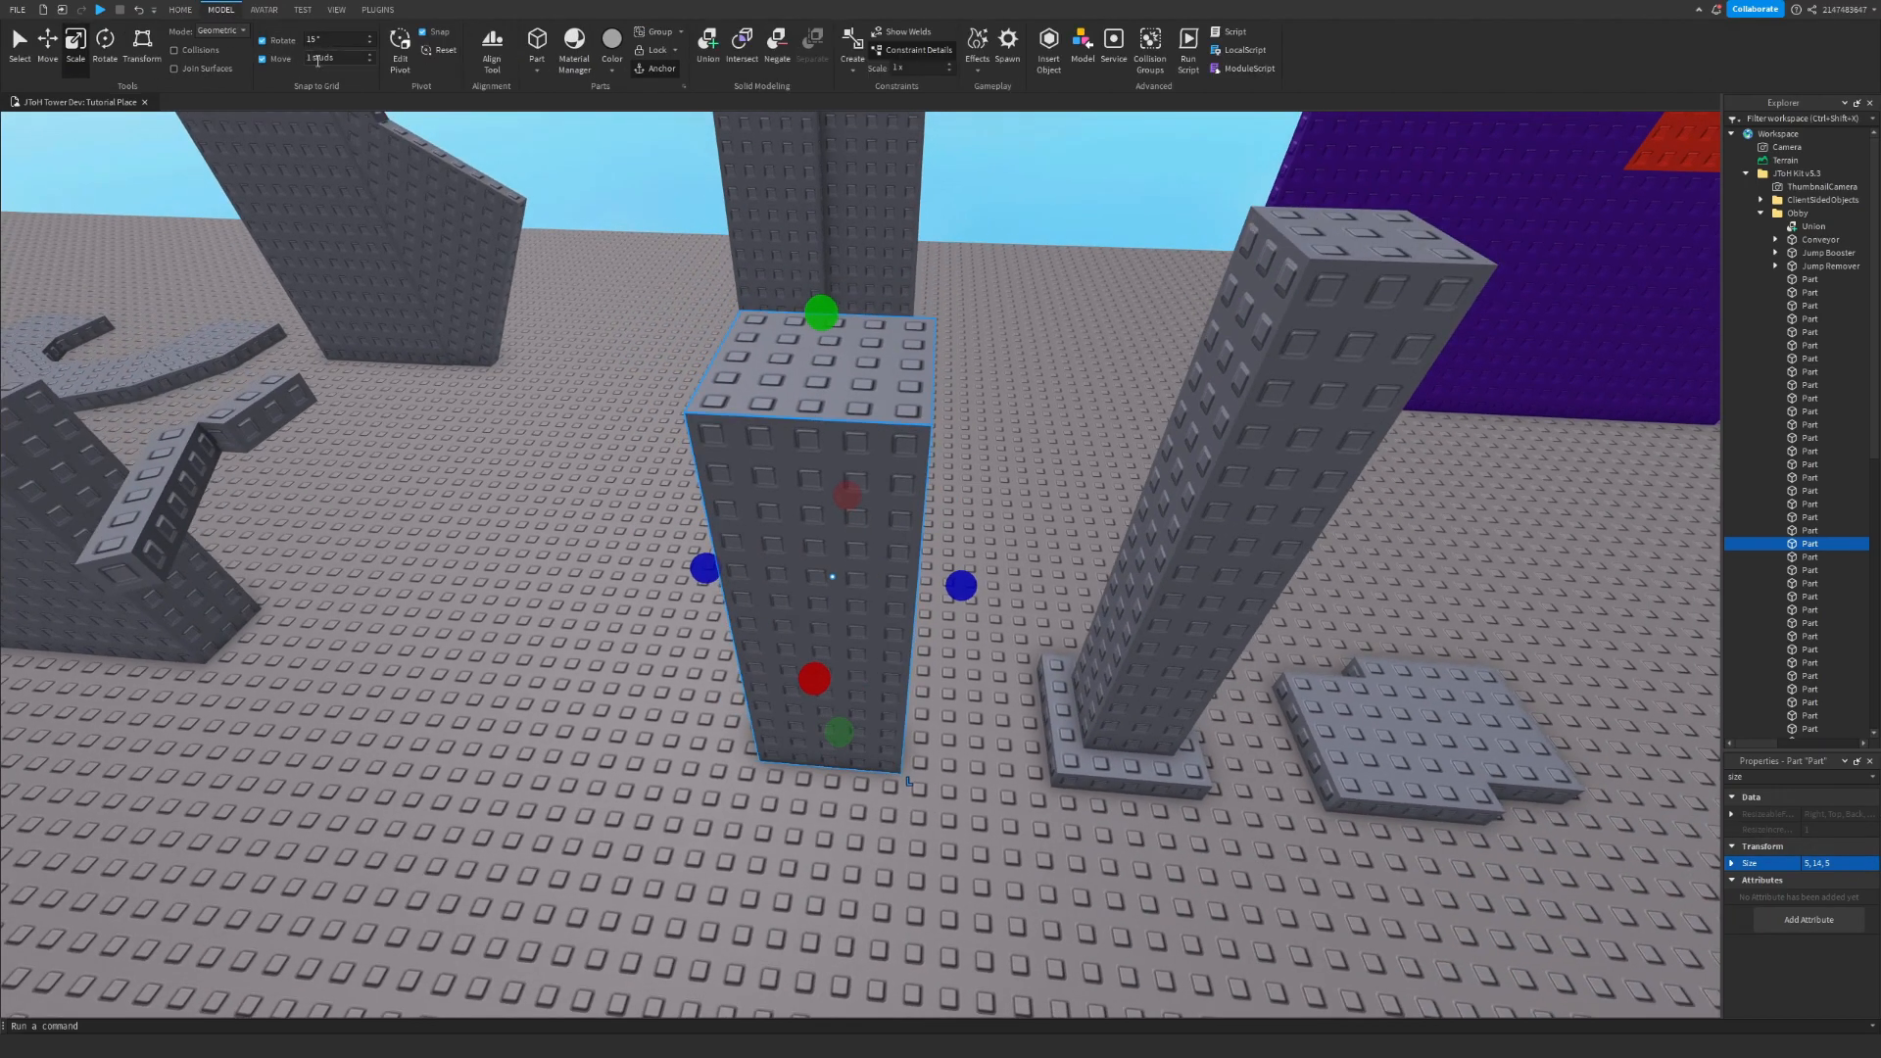
type(".2")
key("Return")
- Stretch the thicker pillar sideways to a length of about 16.8 studs
left_click_drag(697, 565, 328, 537)
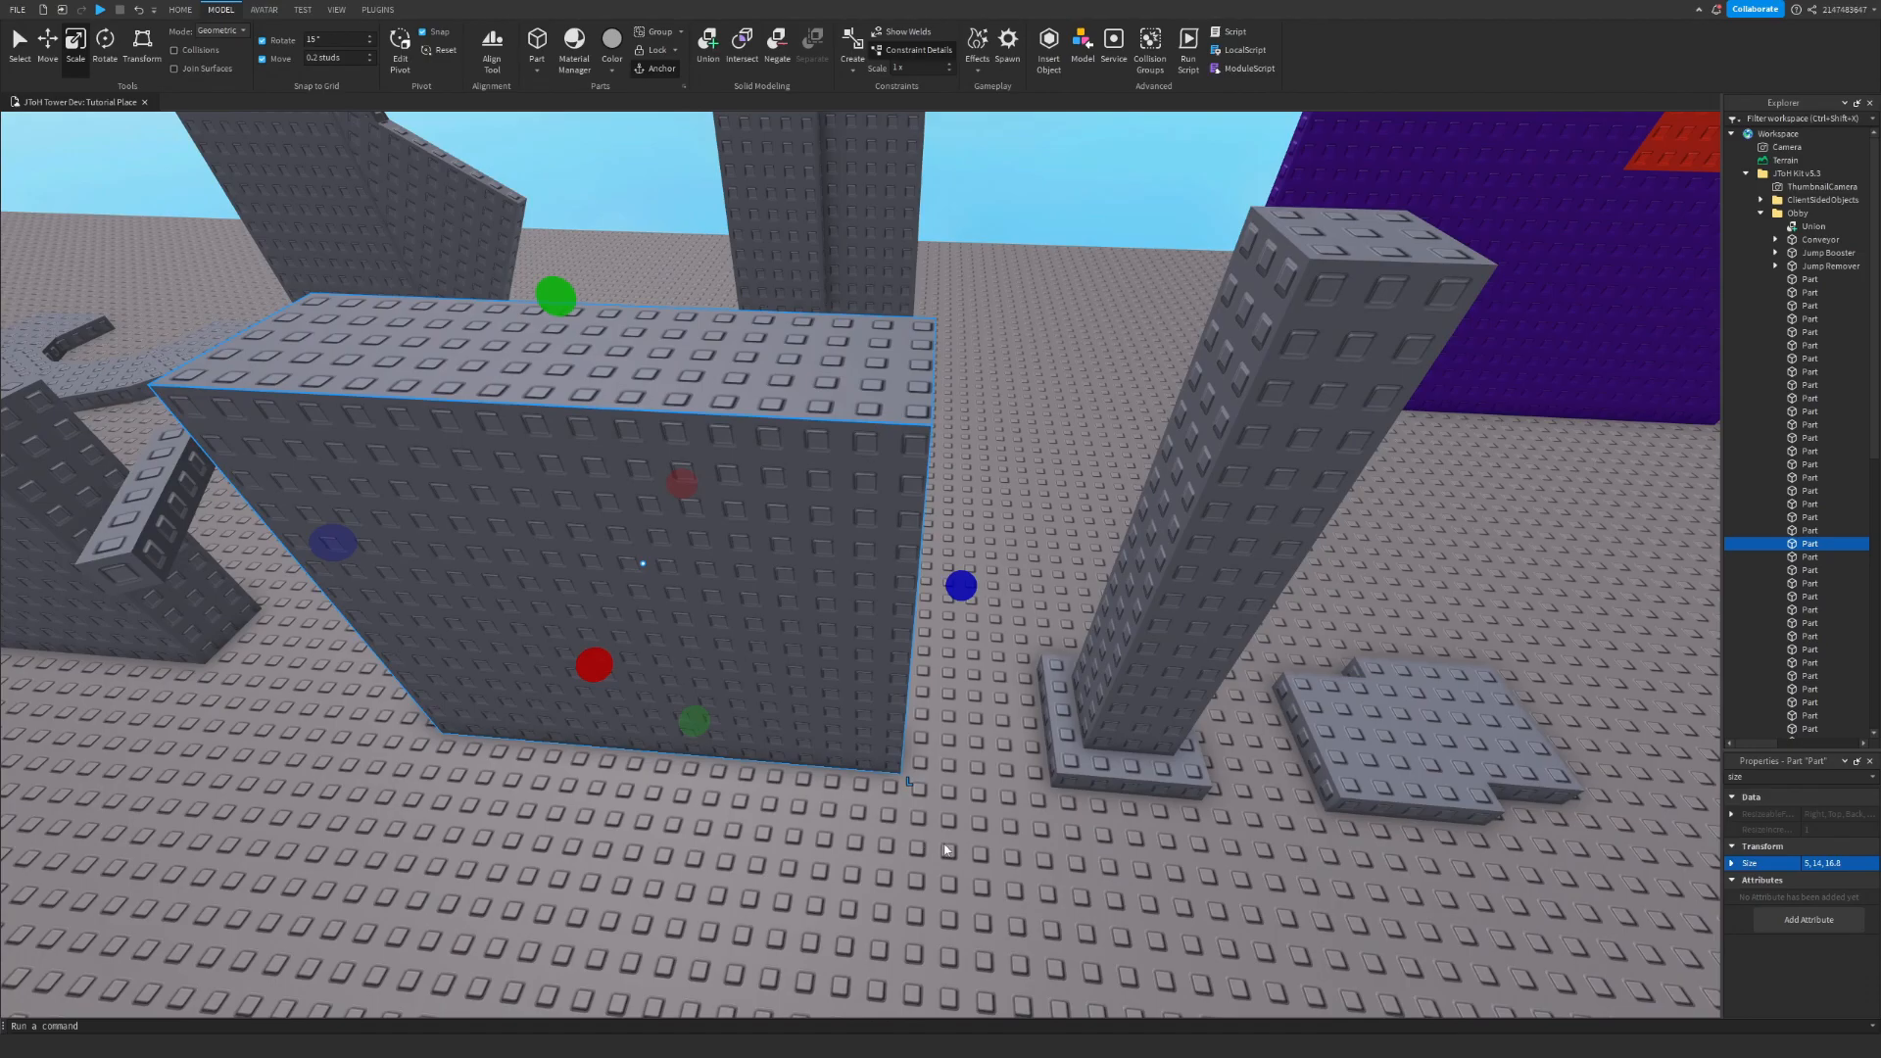
key("s")
right_click_drag(1601, 827, 1589, 835)
key("f")
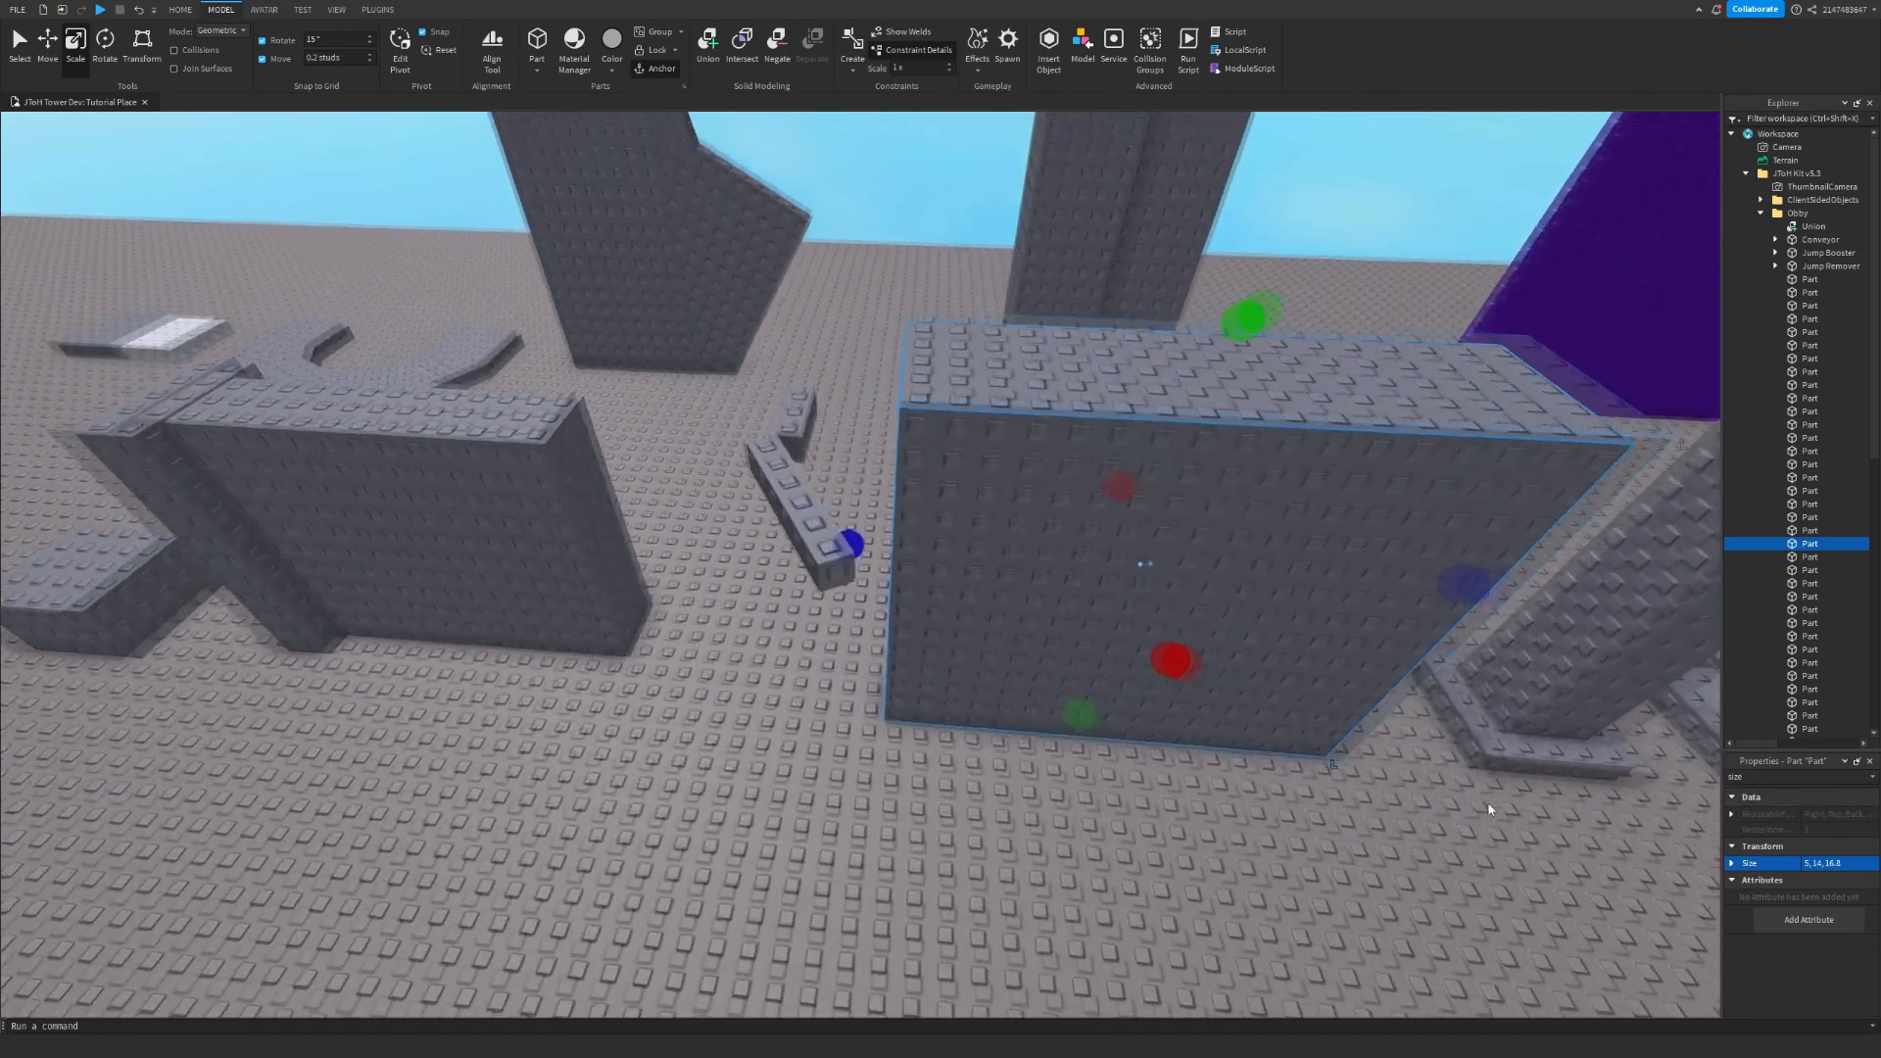
- Set the size of the stretched thick block to 5, 14, 17 and the move snapping increment to 1 stud
left_click(1836, 863)
key("BackSpace")
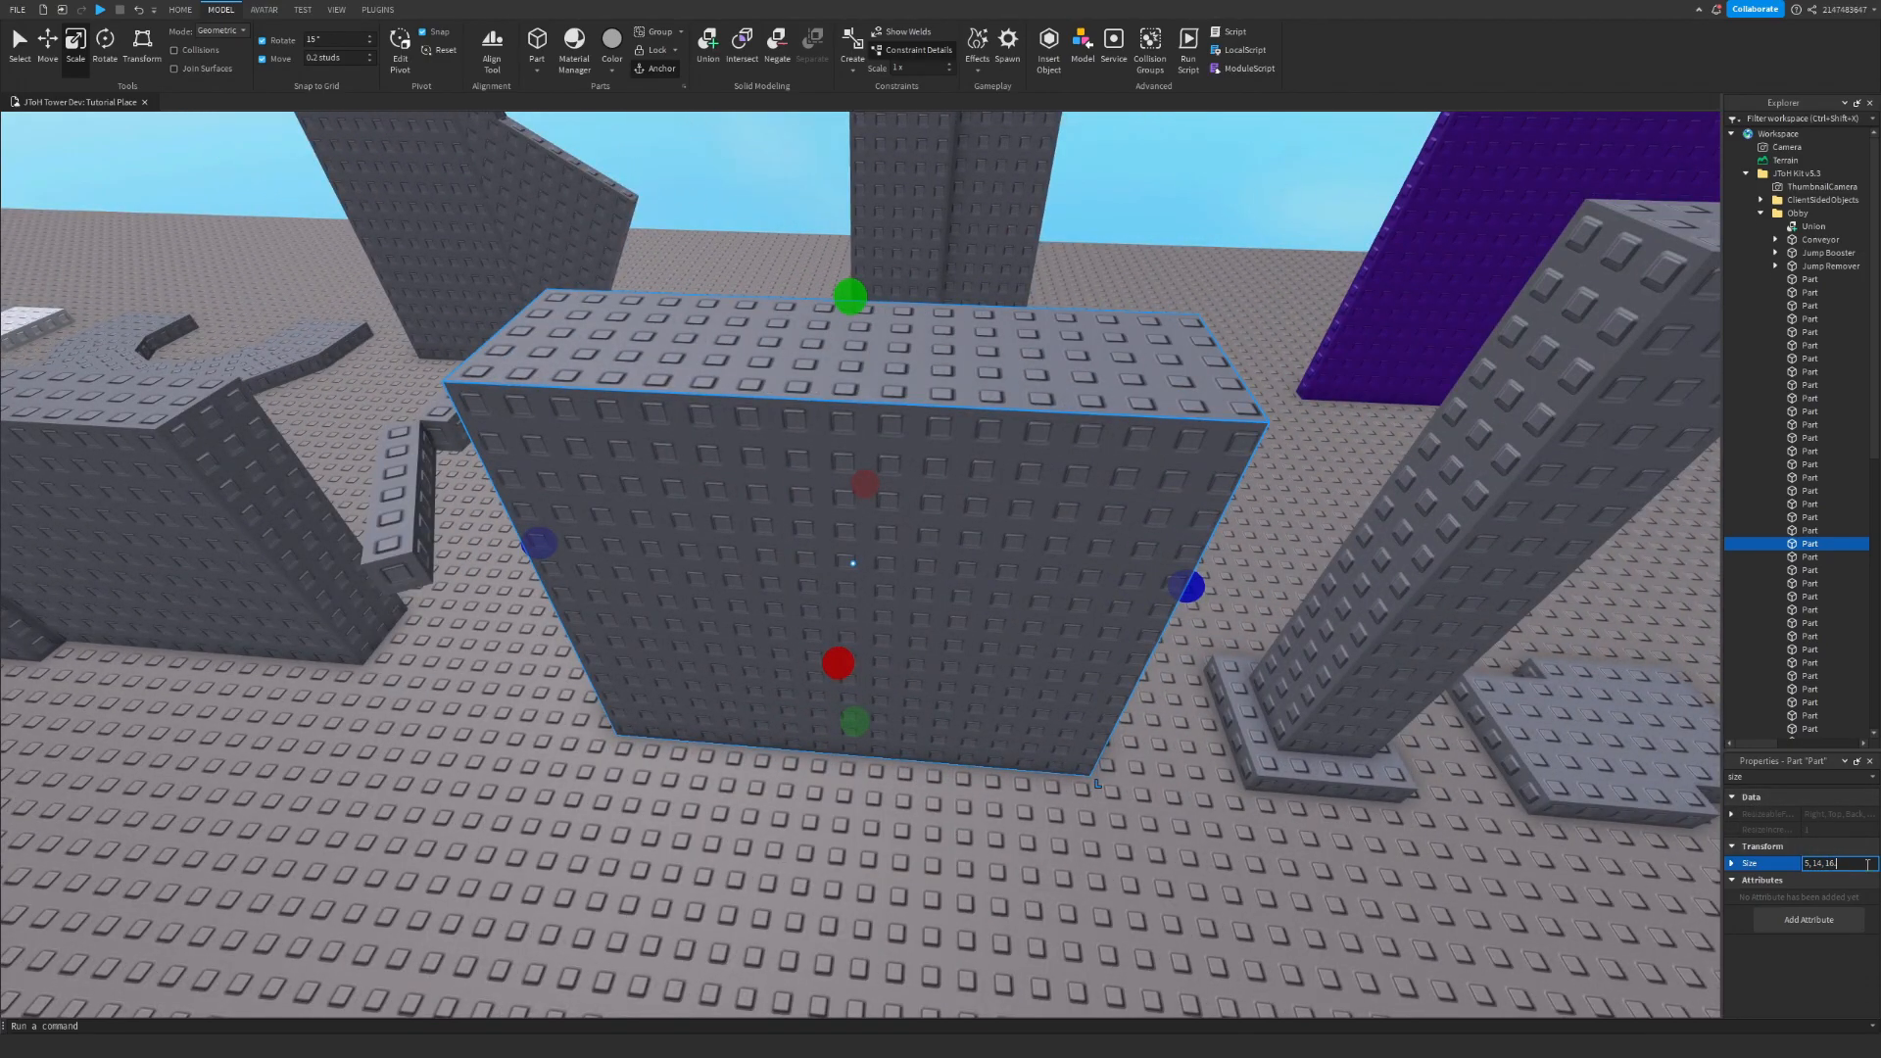
type("7")
key("Return")
left_click(333, 58)
left_click(1168, 827)
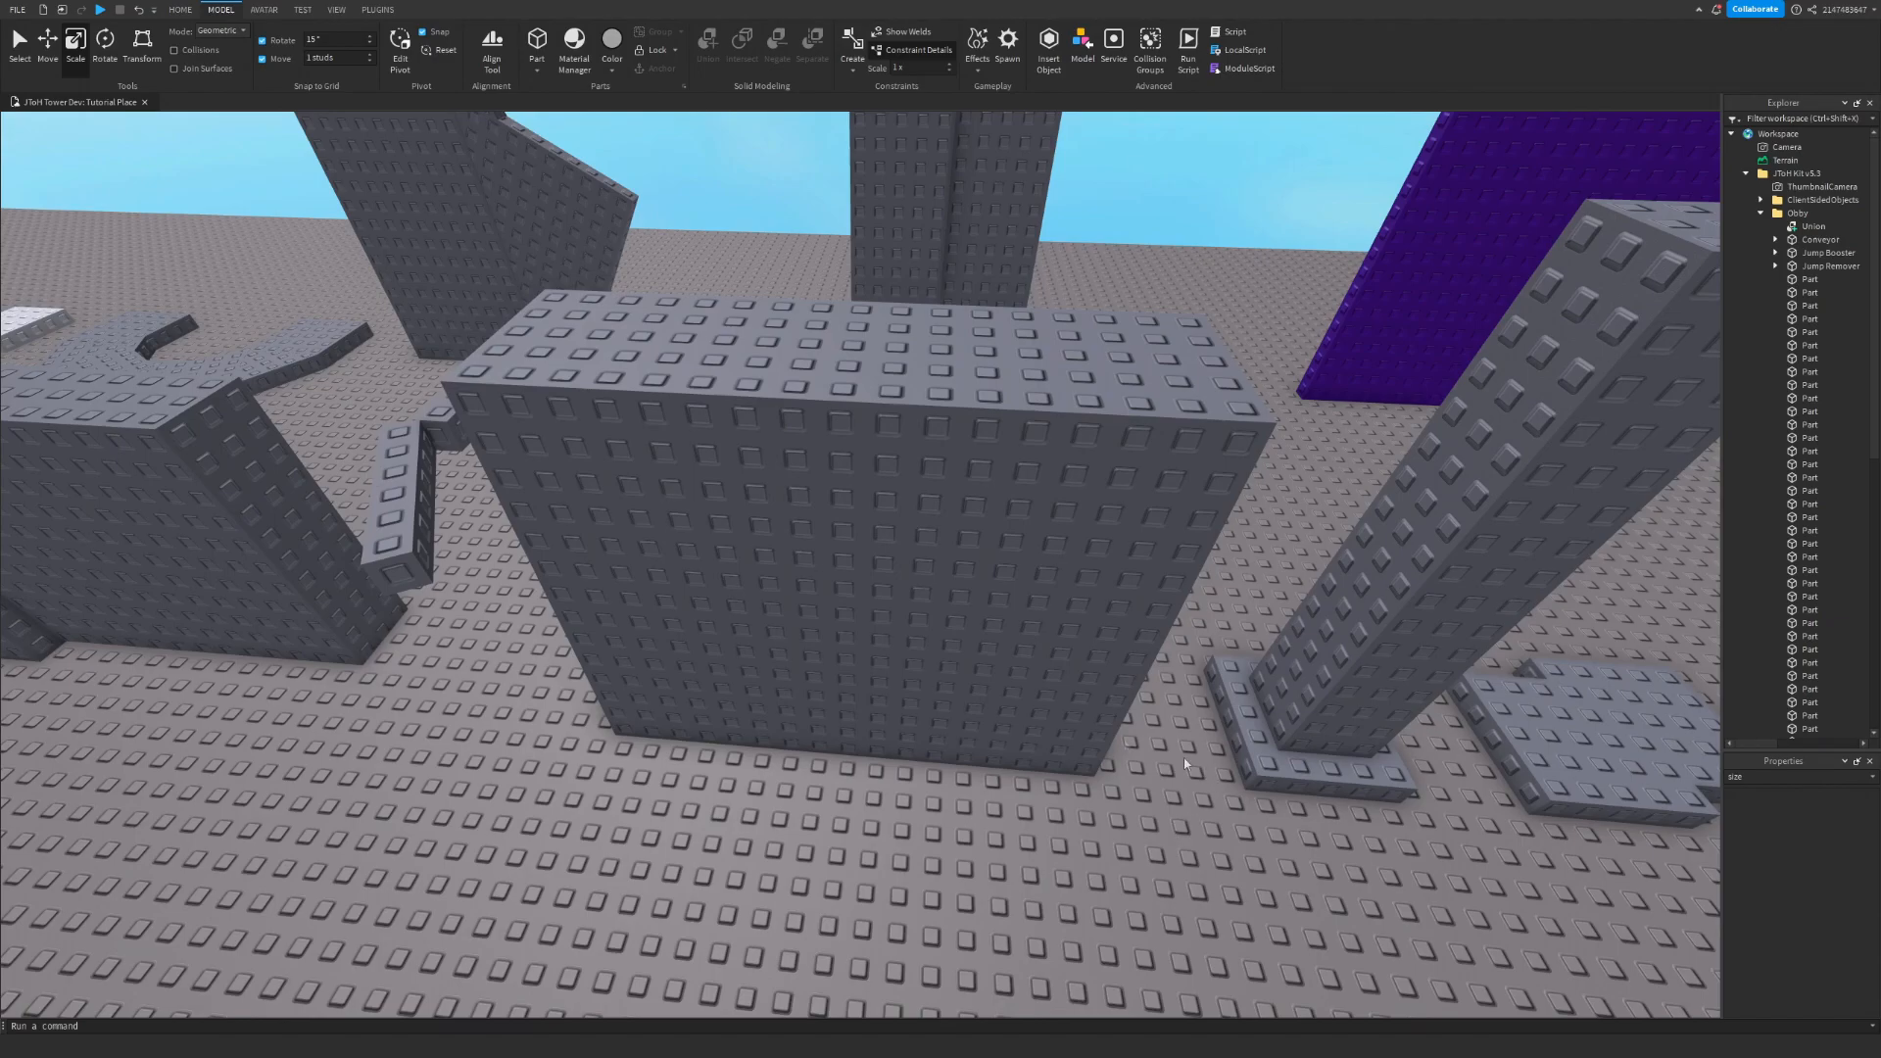
- Shorten the thick block lengthwise by scaling in the side that faces the small angled beams
left_click(621, 588)
left_click_drag(529, 539, 835, 568)
left_click(796, 678)
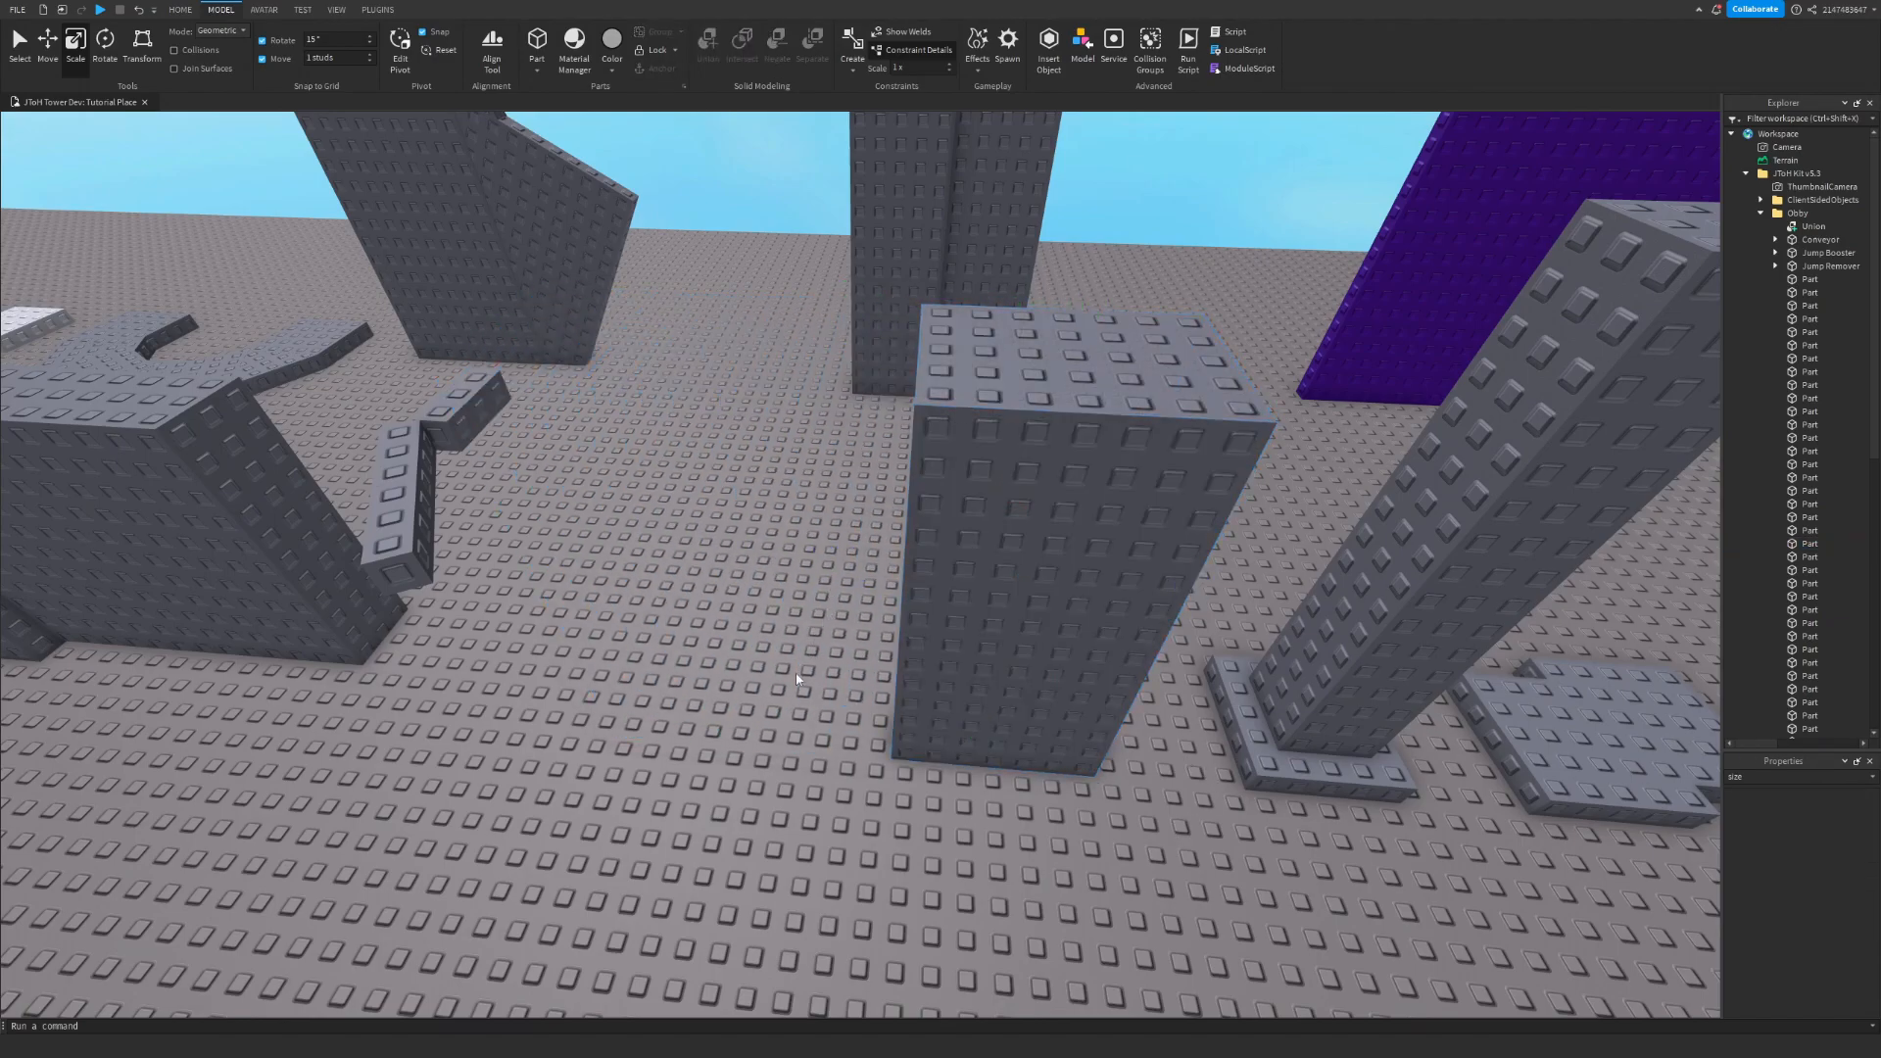
- Examine the seam between the two joined parts of the small beam and compare their sizes
key("w")
right_click_drag(796, 674, 818, 647)
key("w")
right_click_drag(1237, 790, 1244, 783)
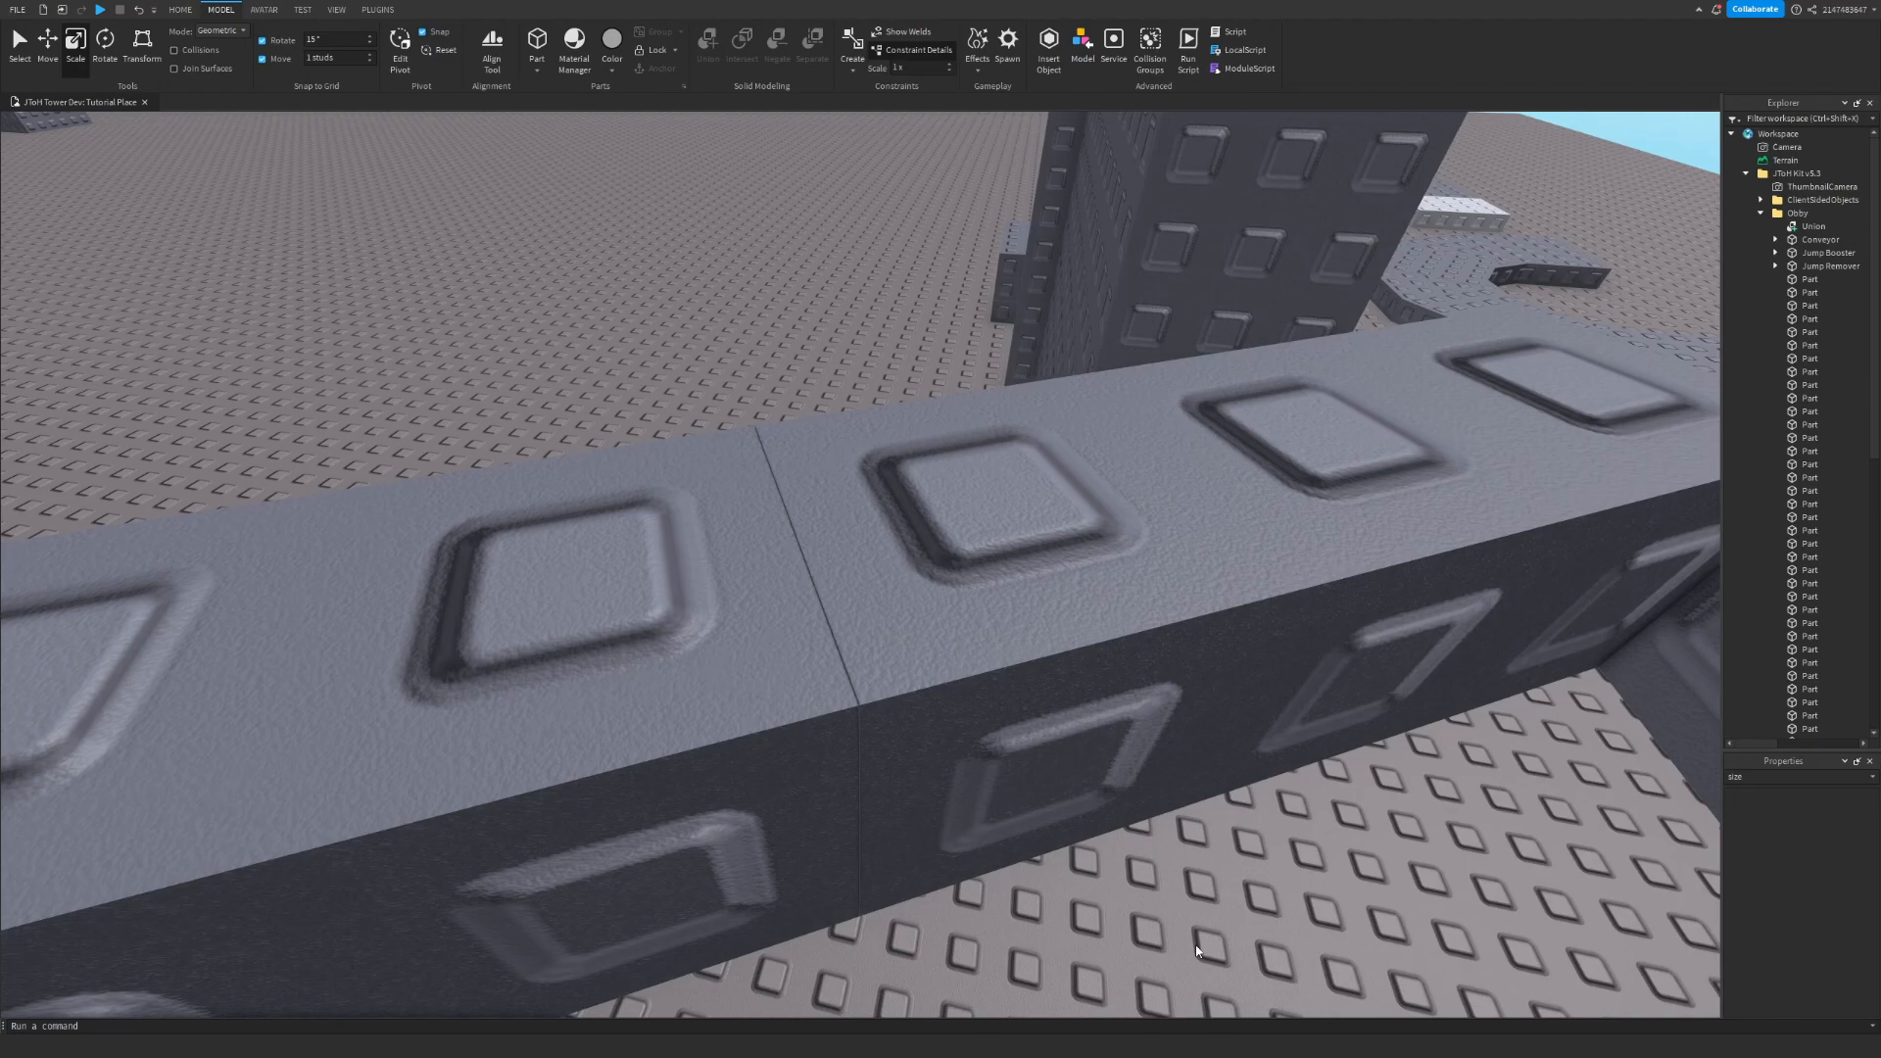
left_click(617, 607)
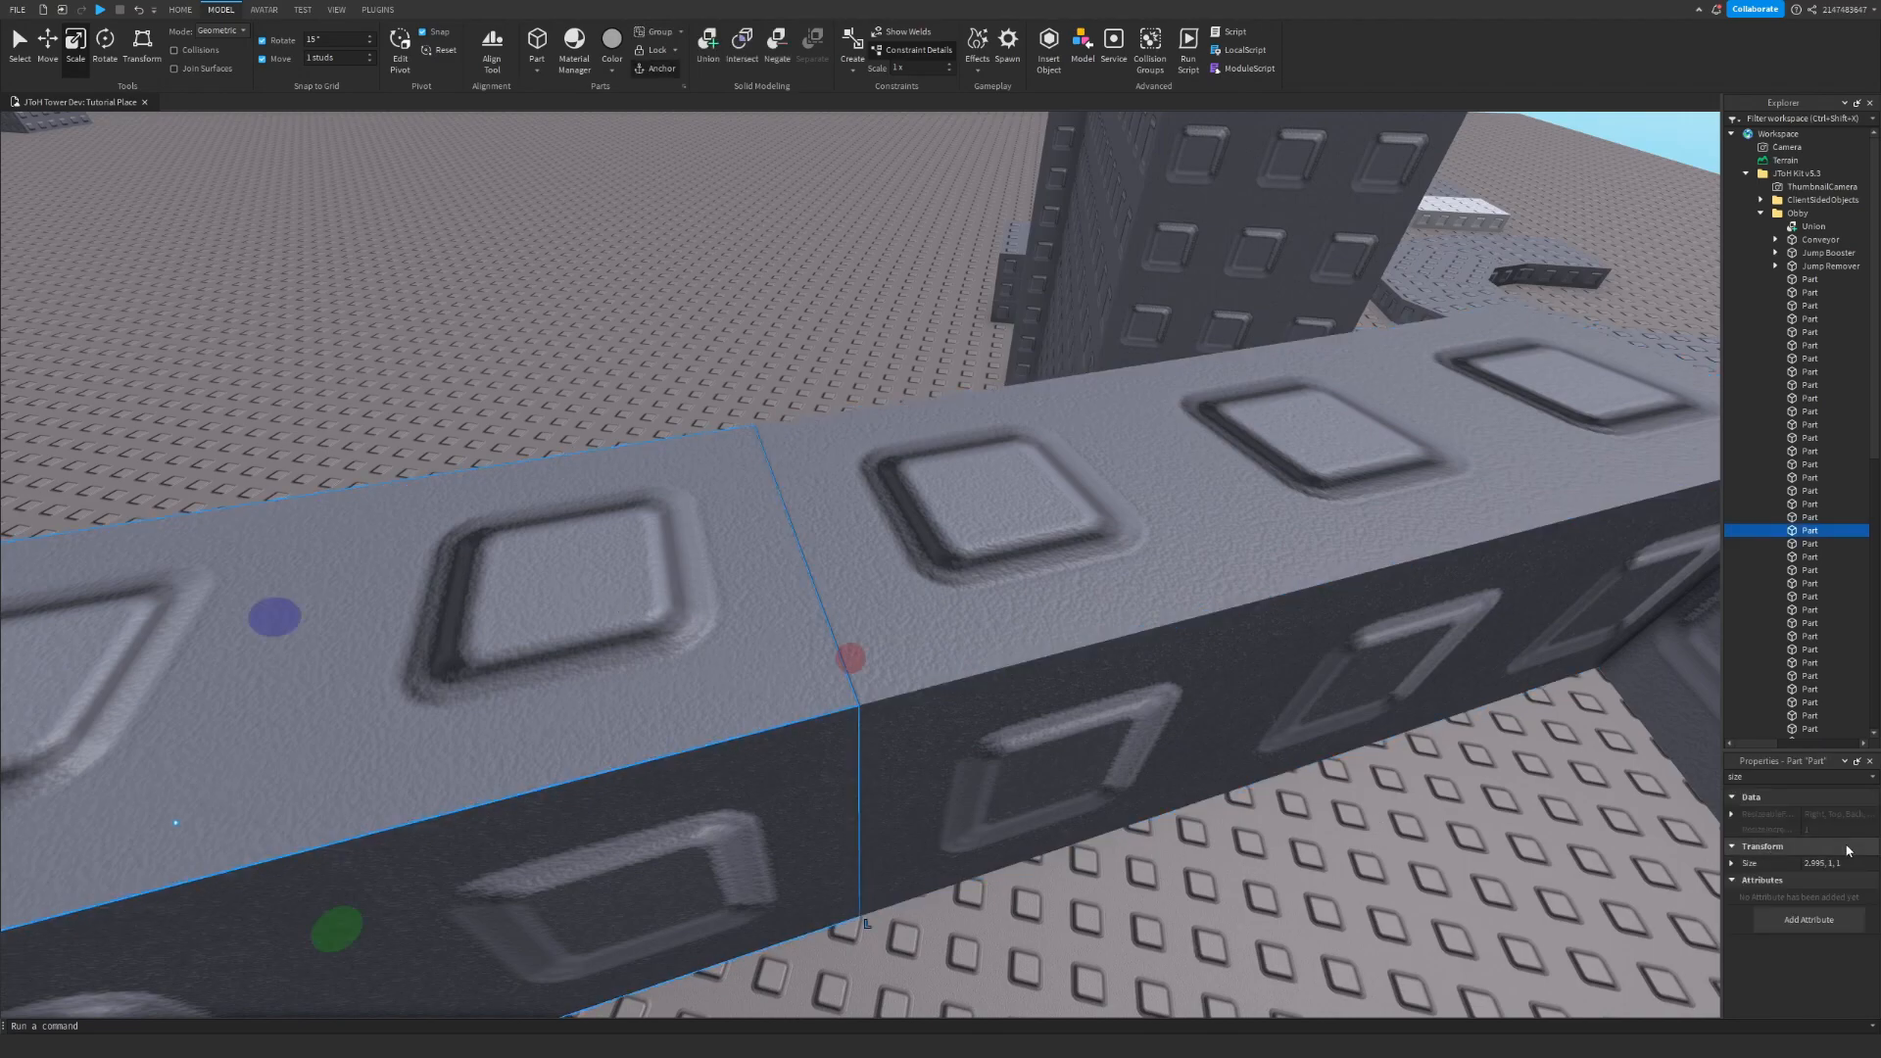
left_click(1476, 620)
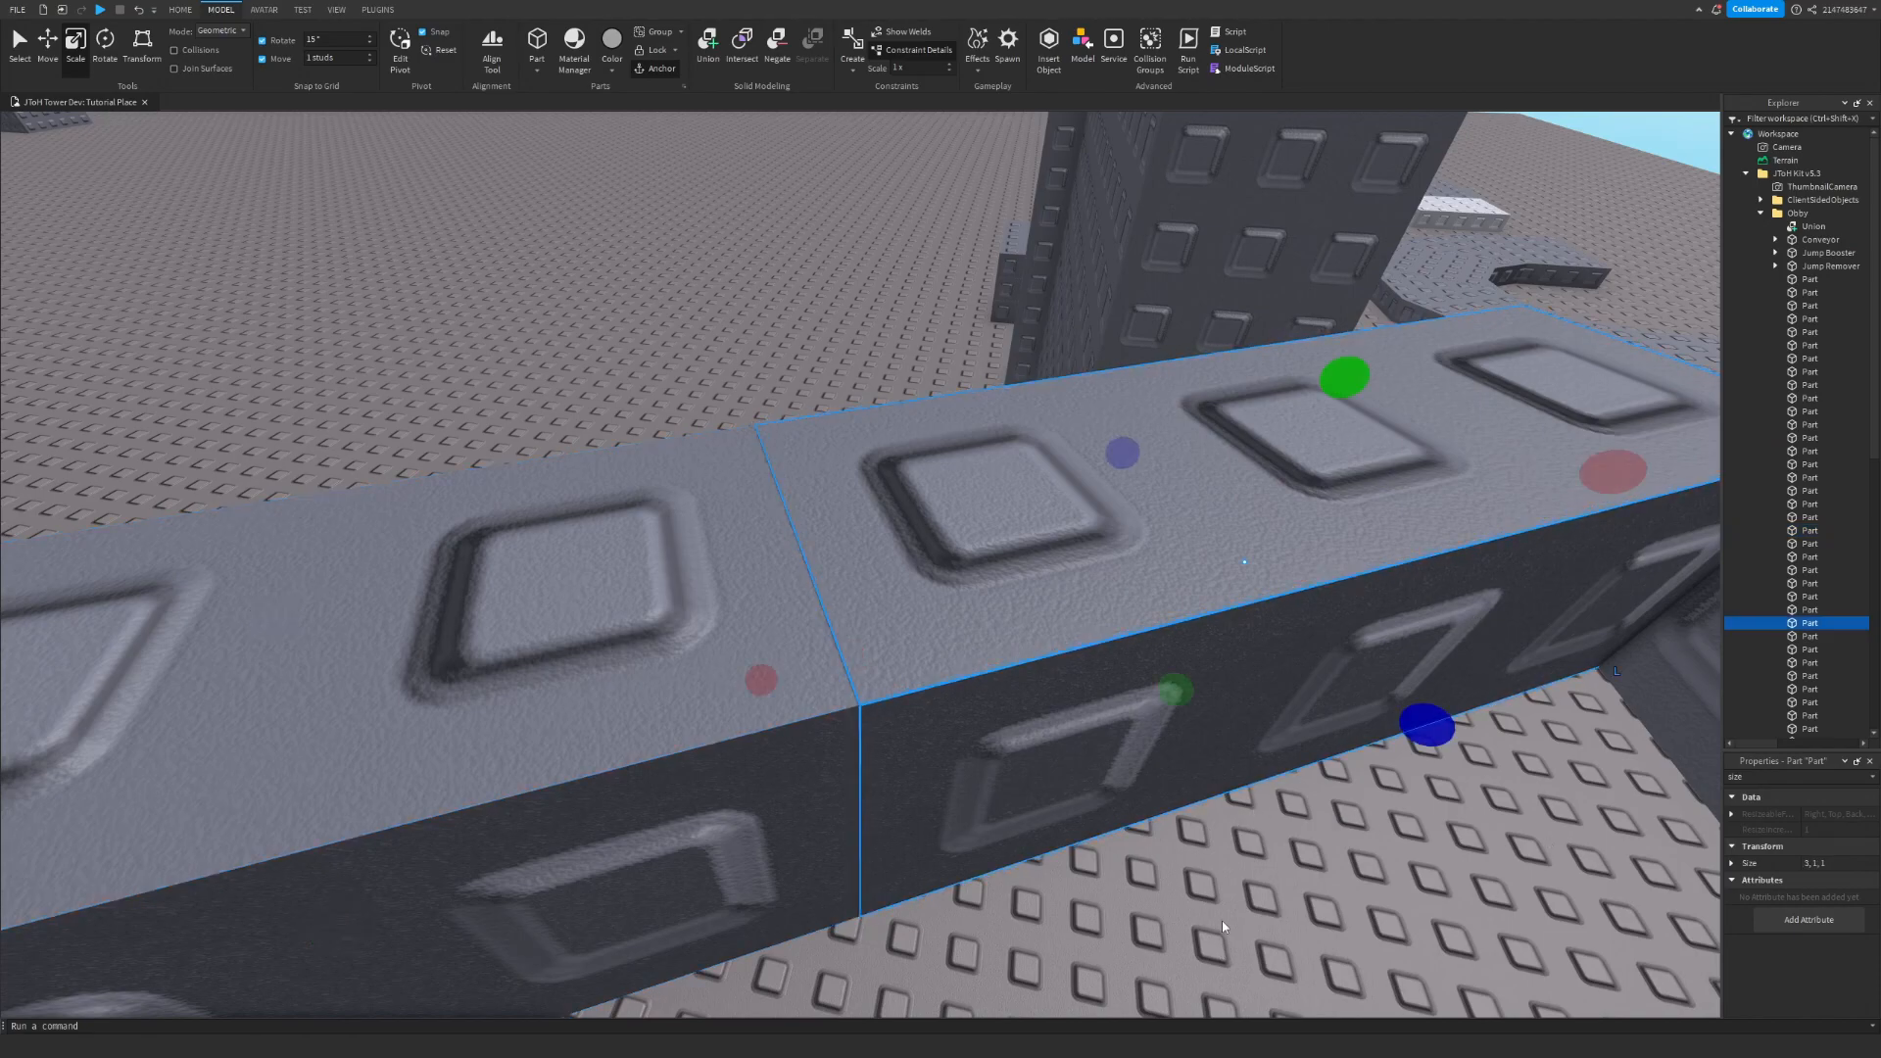
left_click(755, 388)
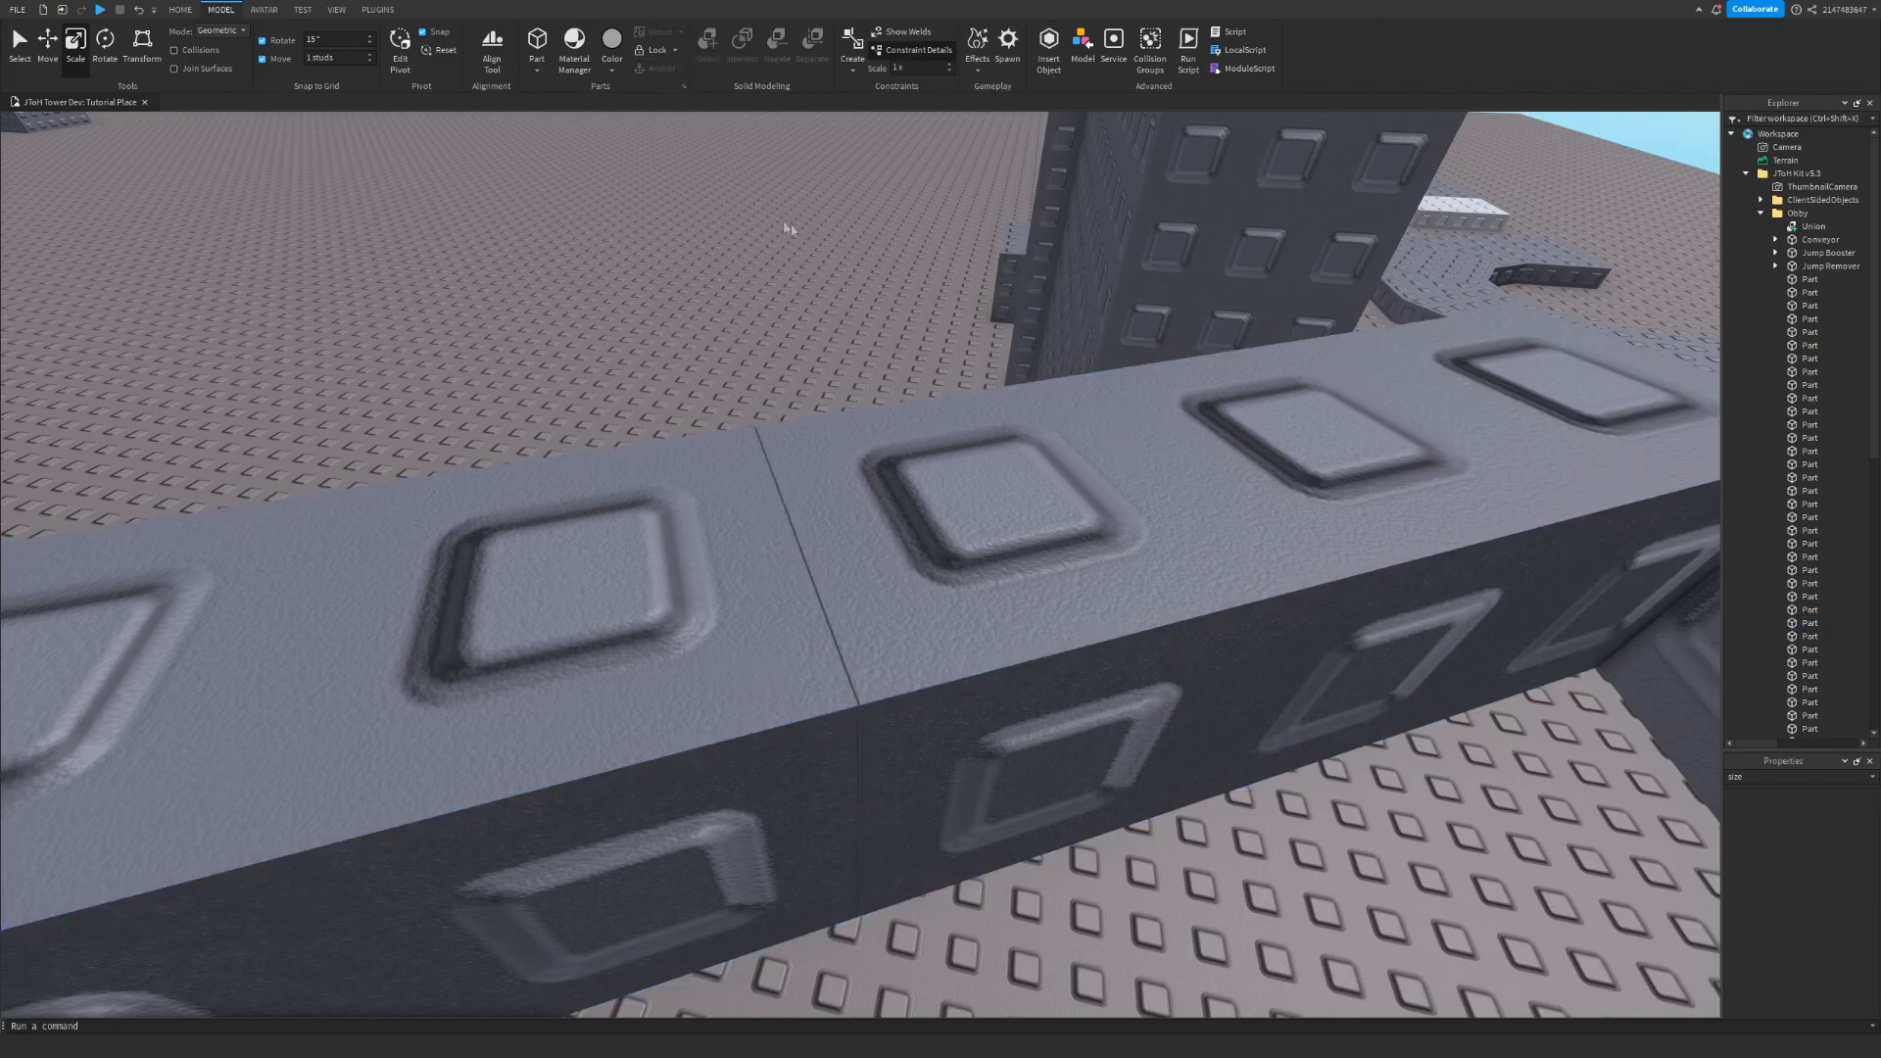
right_click_drag(1009, 380, 1112, 546)
left_click(1113, 546)
left_click(1812, 863)
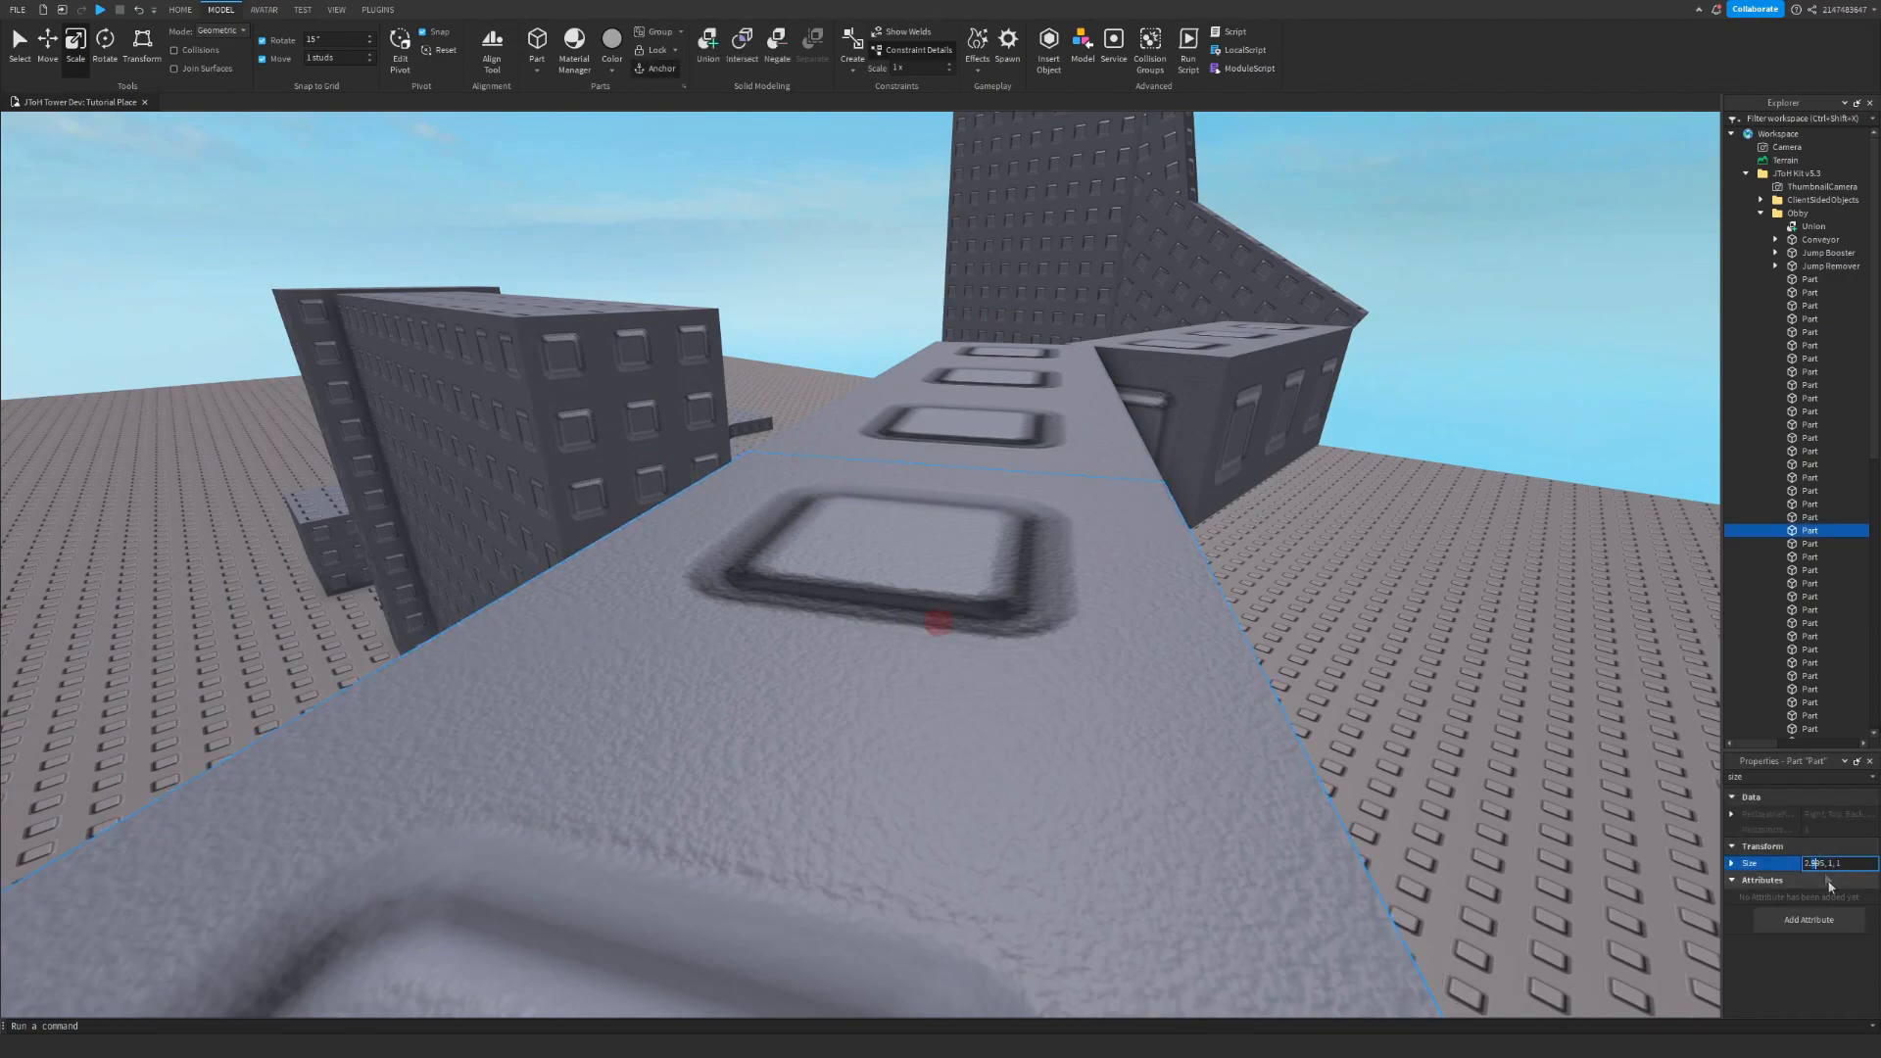
double_click(1818, 864)
type("0")
key("Return")
key("d")
right_click_drag(1318, 869, 1095, 737)
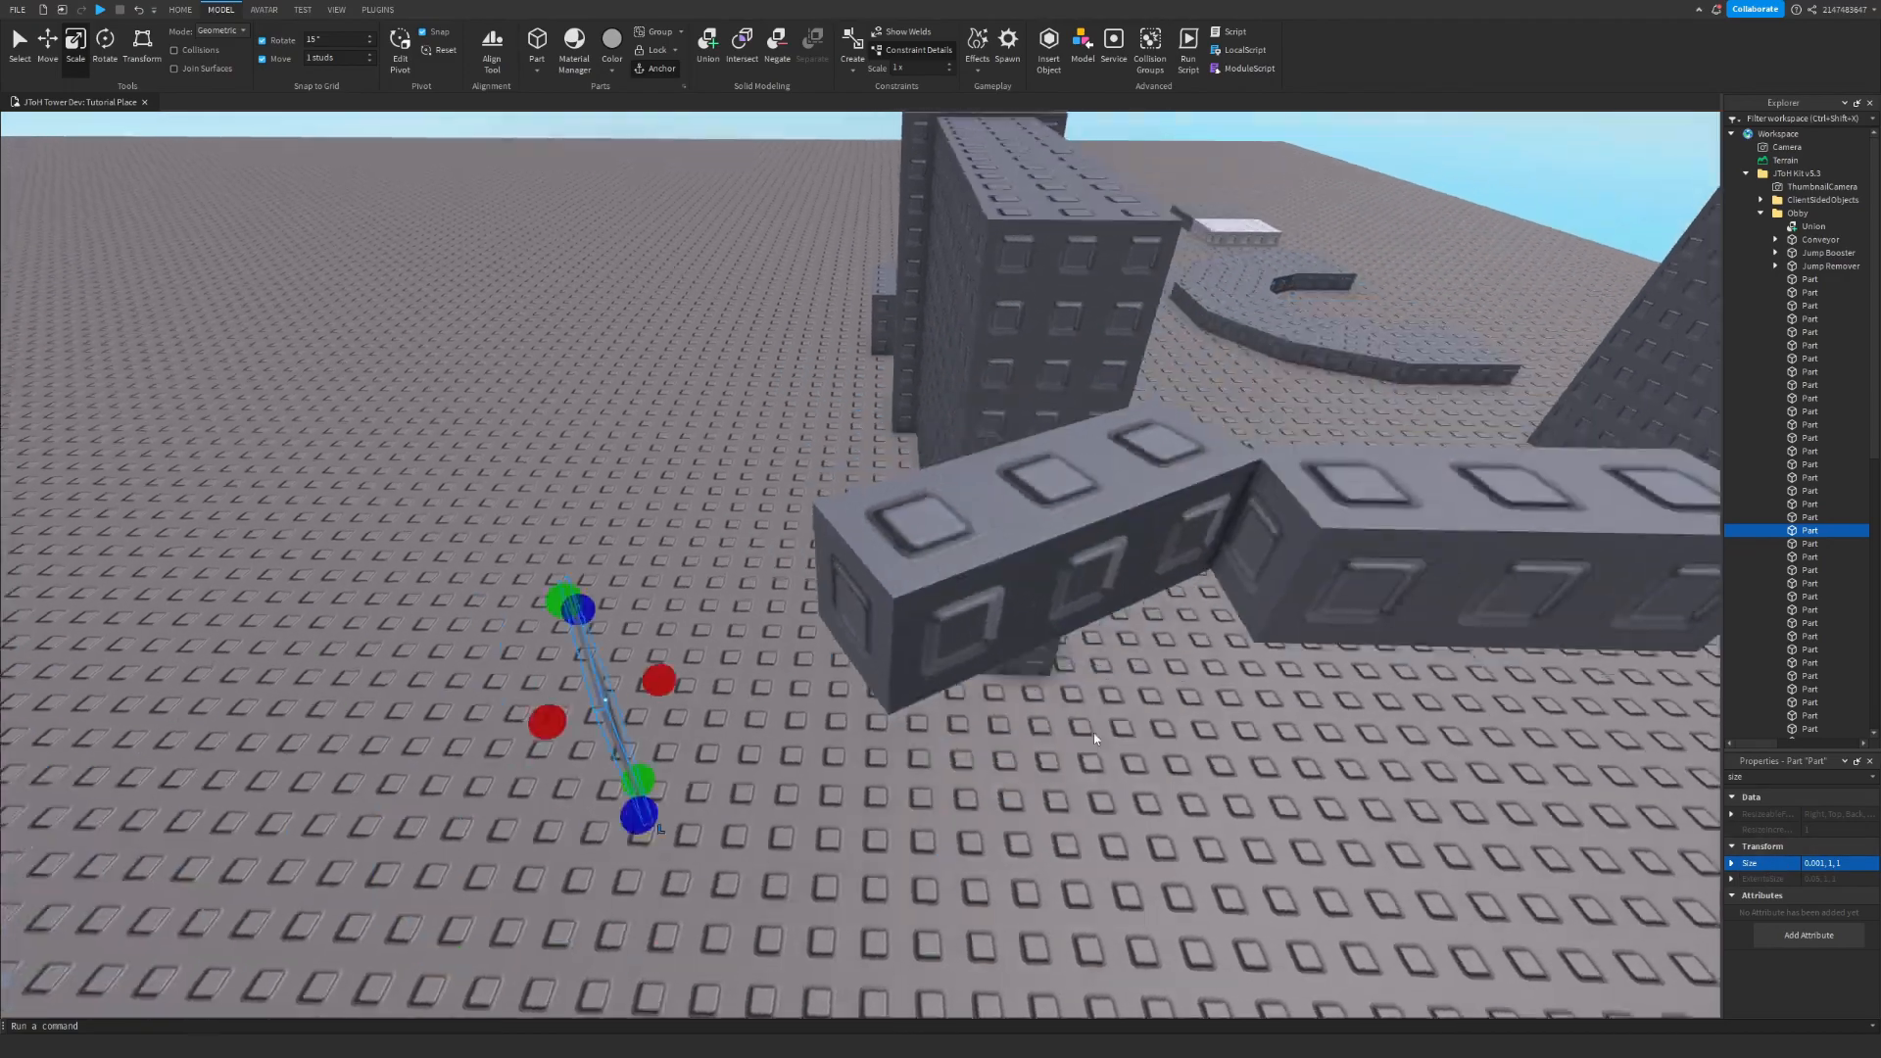
key("ctrl+z")
- Set the size of the beam part with the decimal length to 3, 1, 1 to close the seam
left_click(1813, 864)
key("Delete")
key("Delete")
key("Delete")
key("Delete")
key("BackSpace")
type("3")
key("Return")
left_click(1150, 716)
right_click_drag(1150, 716, 1130, 685)
key("w")
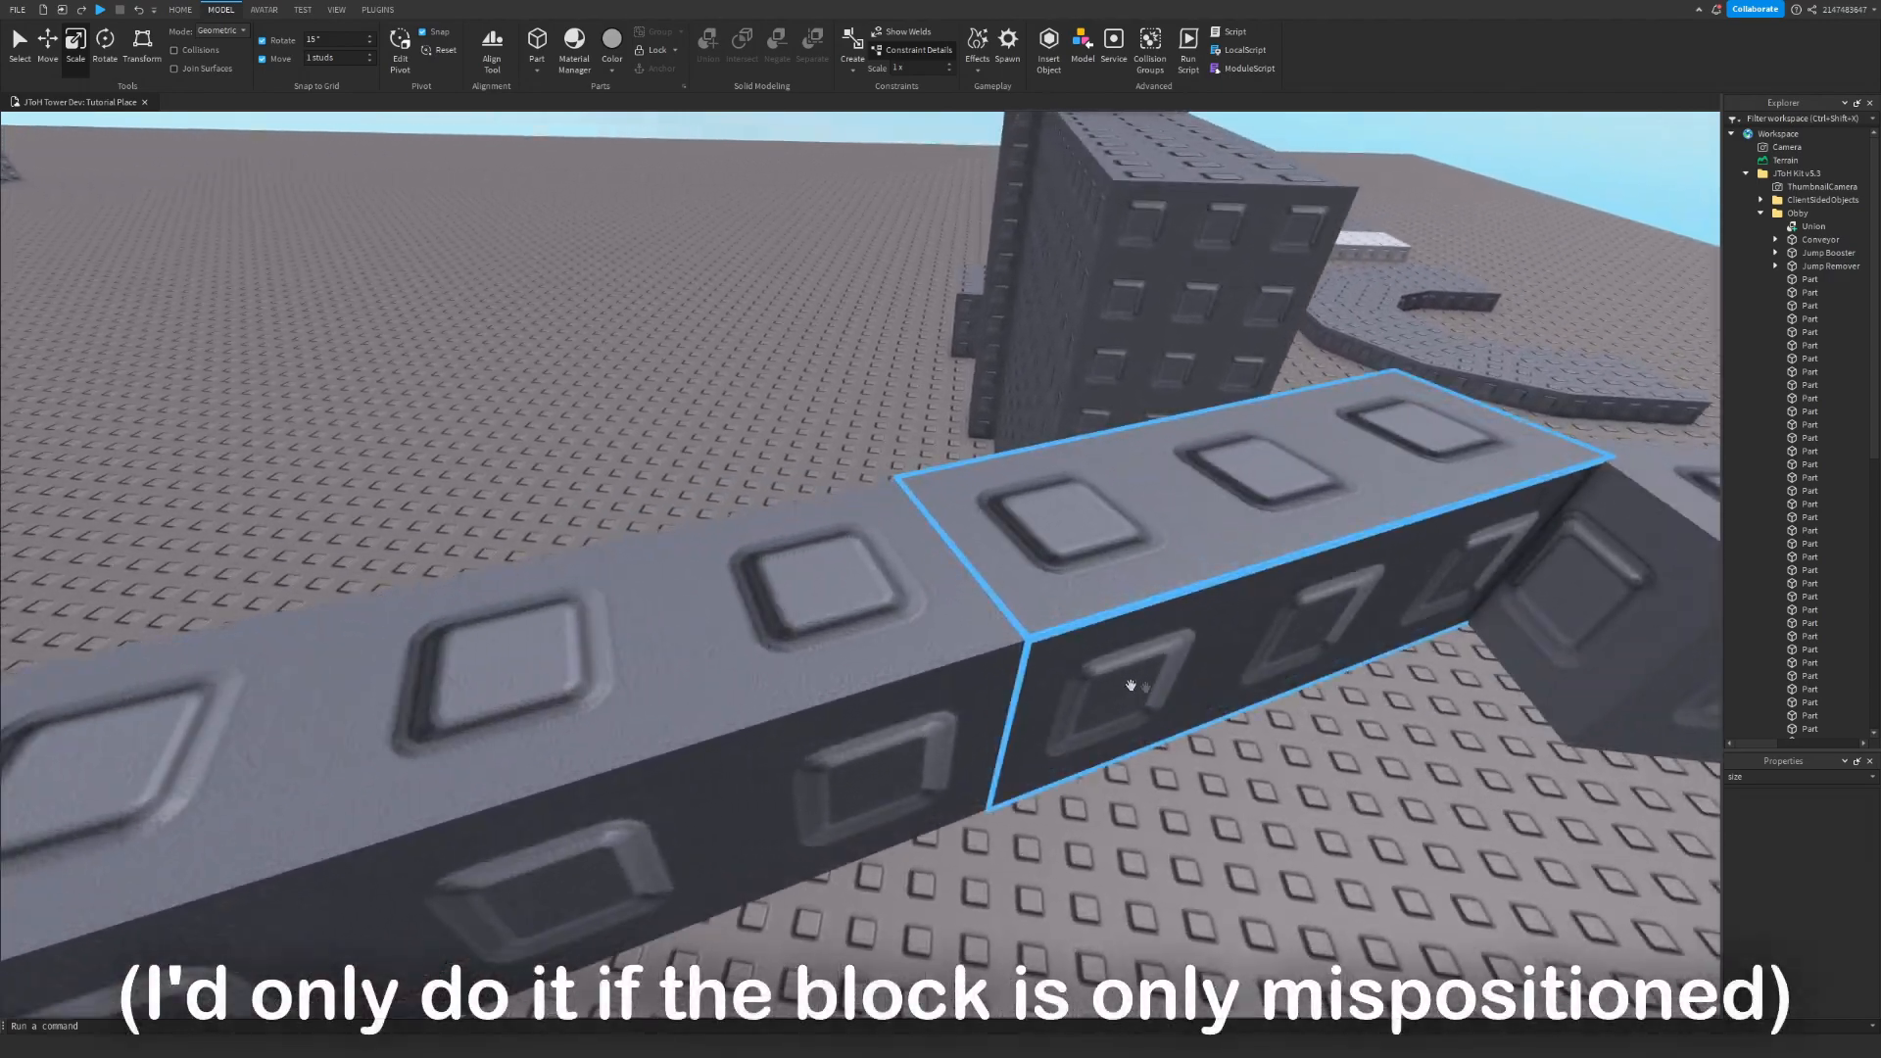
left_click(999, 648)
left_click(1415, 837)
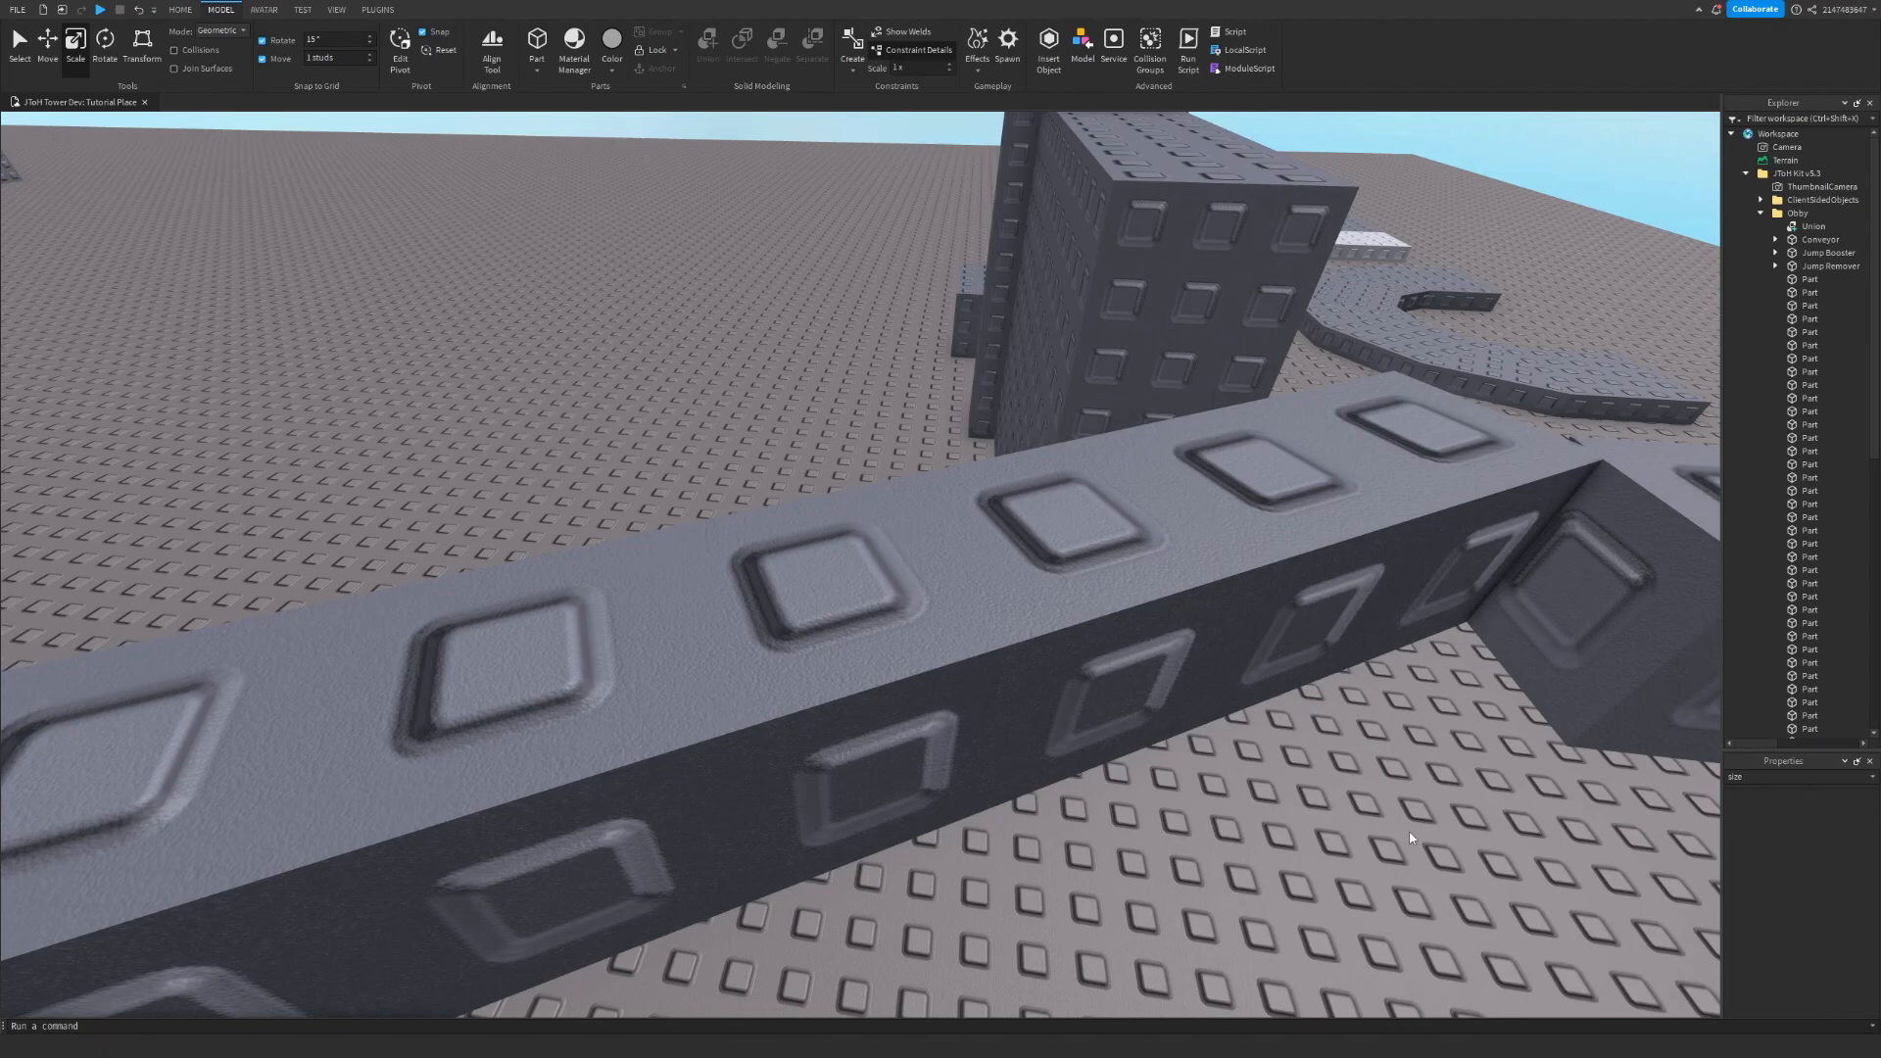
- Move the short beam away from the end of the long angled beam, along its length and back beside the tall wall
key("d")
right_click_drag(1410, 838, 1317, 838)
left_click(1196, 686)
left_click(53, 45)
left_click(26, 44)
left_click(55, 59)
scroll(1152, 603, "down", 5)
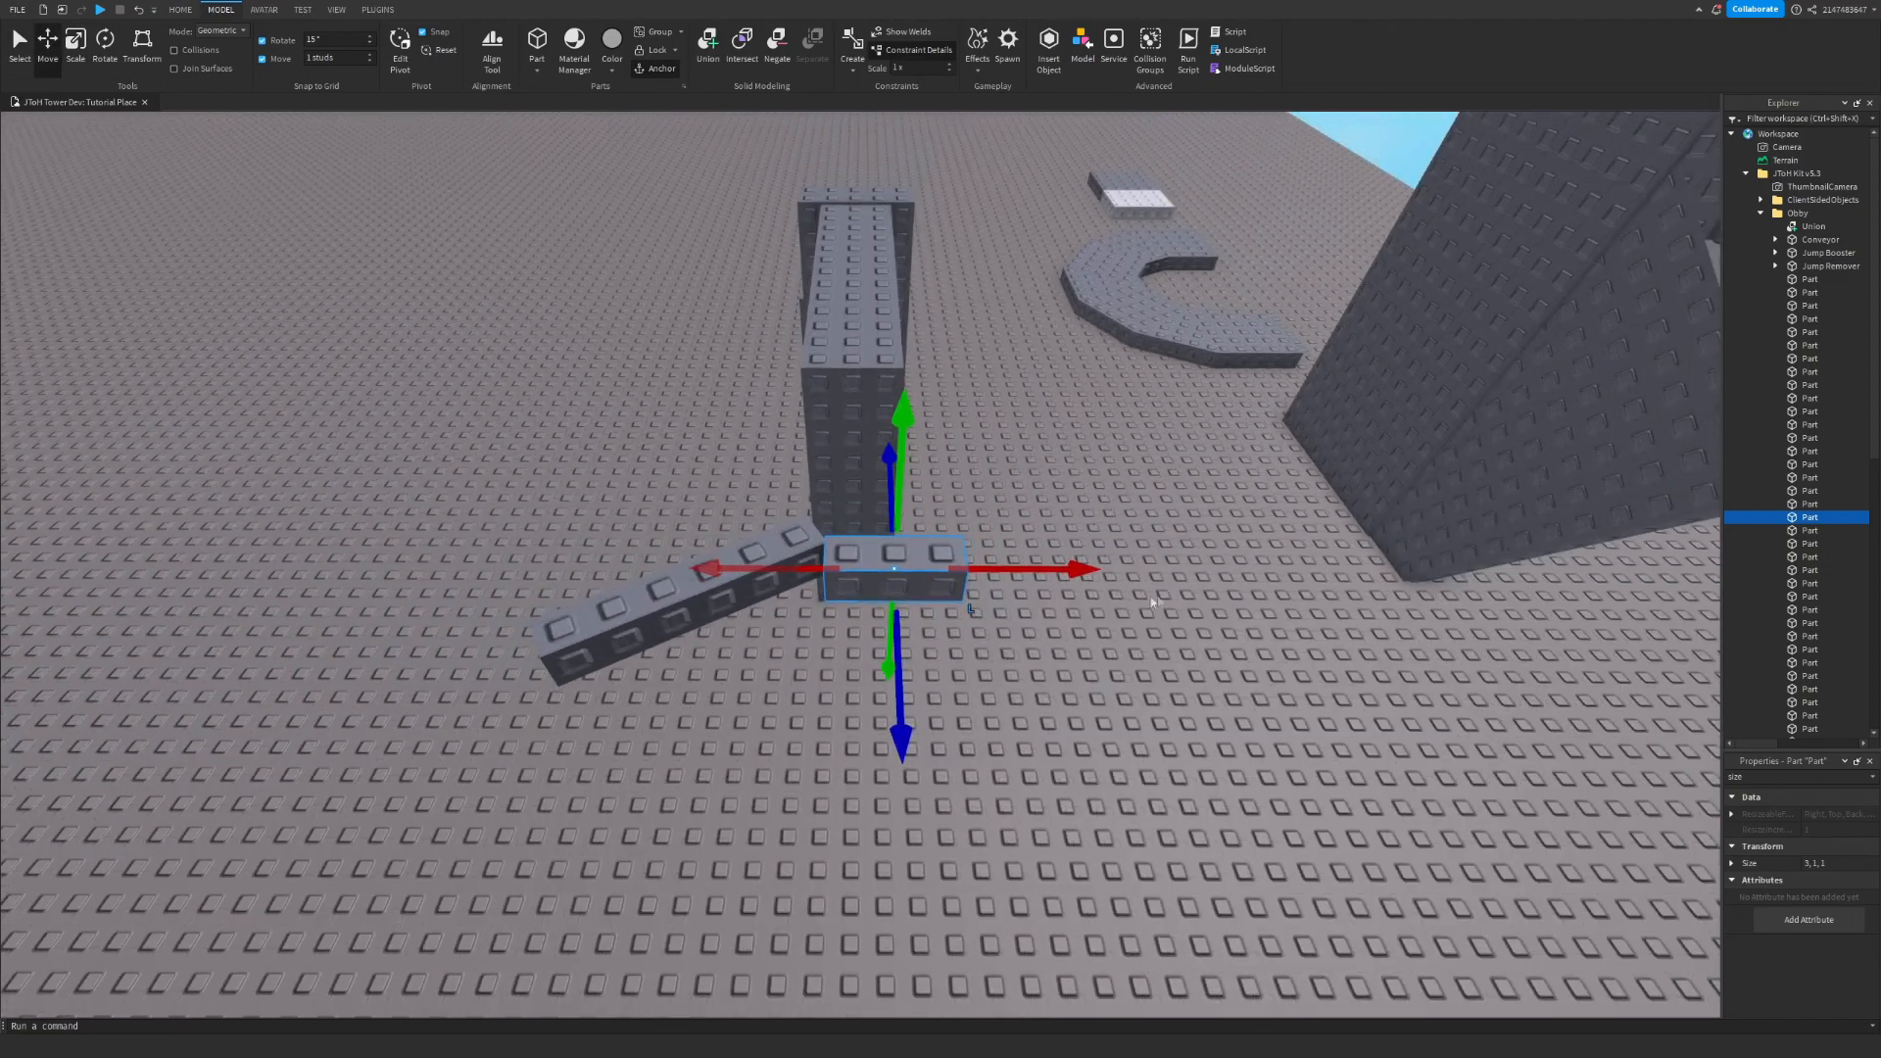
left_click_drag(1076, 567, 1171, 574)
left_click_drag(1015, 710, 1015, 670)
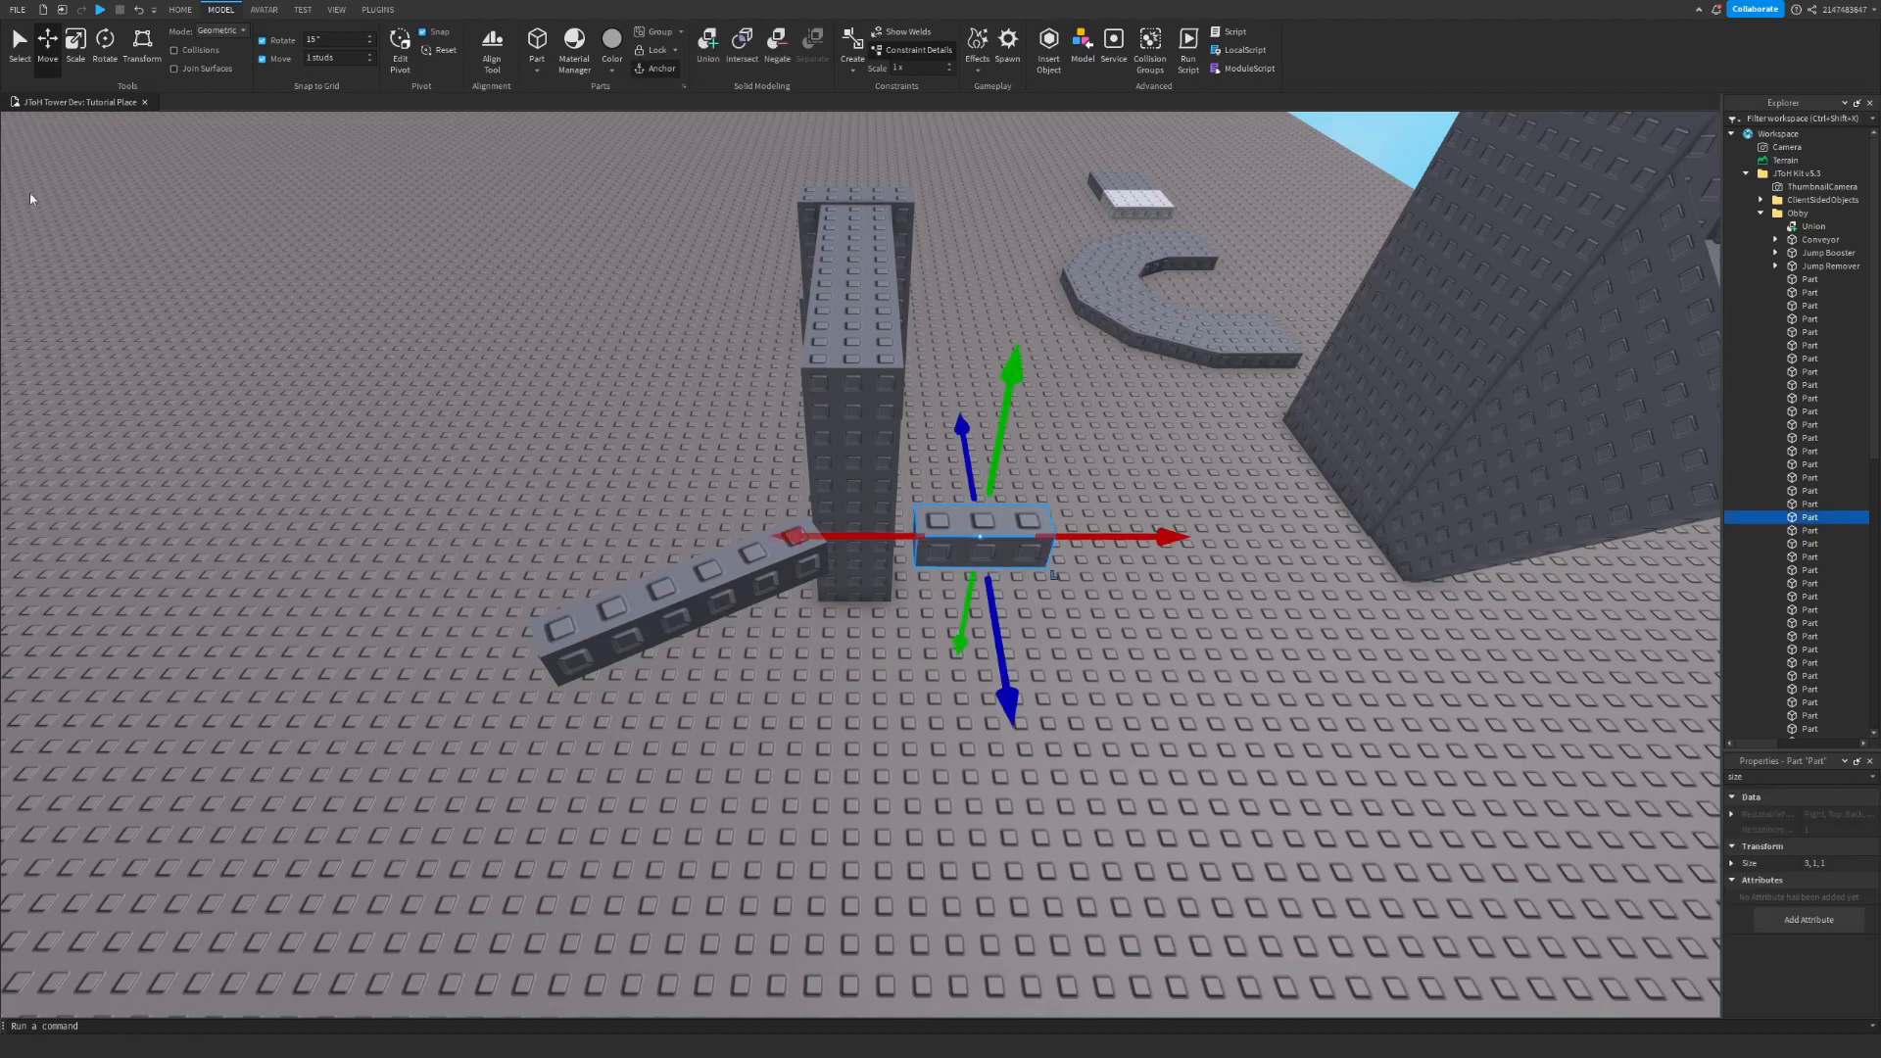
- Extend the moved short beam by about 1 stud on the end facing the long angled beam
left_click(77, 57)
left_click_drag(880, 535, 838, 535)
left_click(1132, 621)
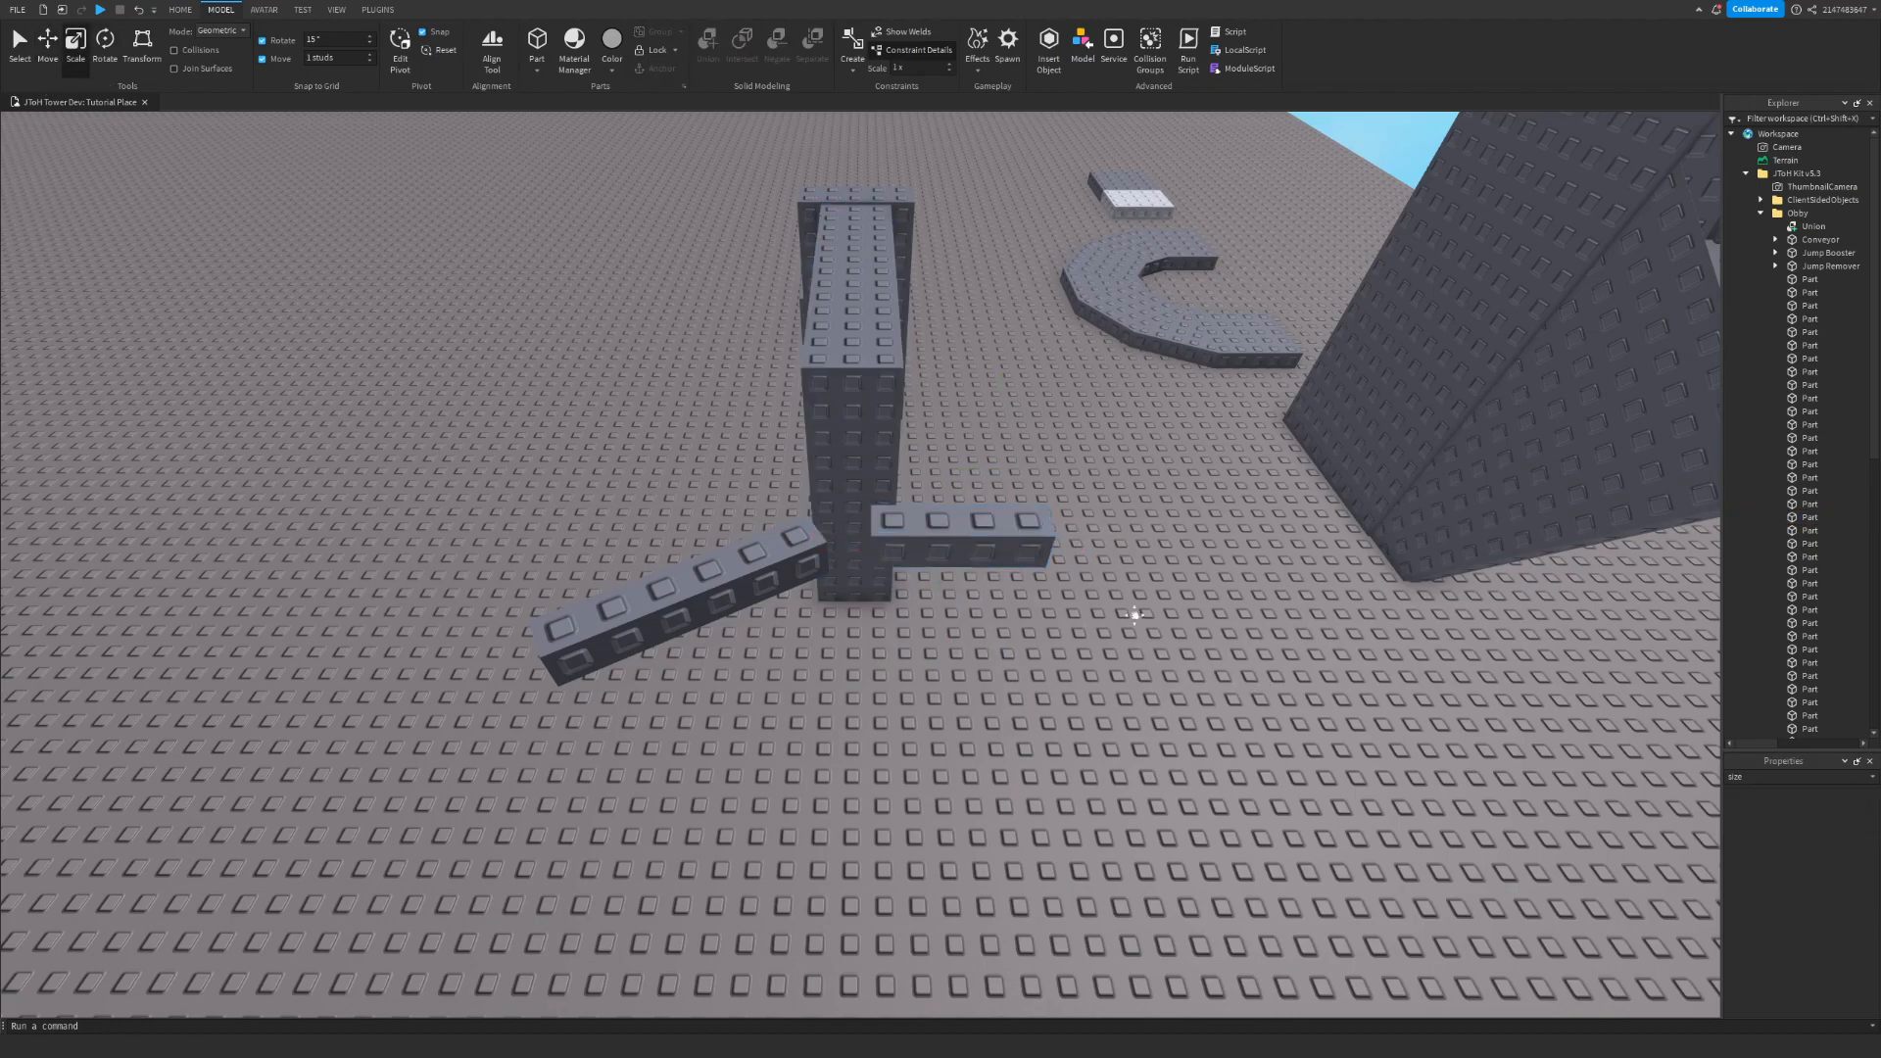
middle_click_drag(1133, 621, 1138, 626)
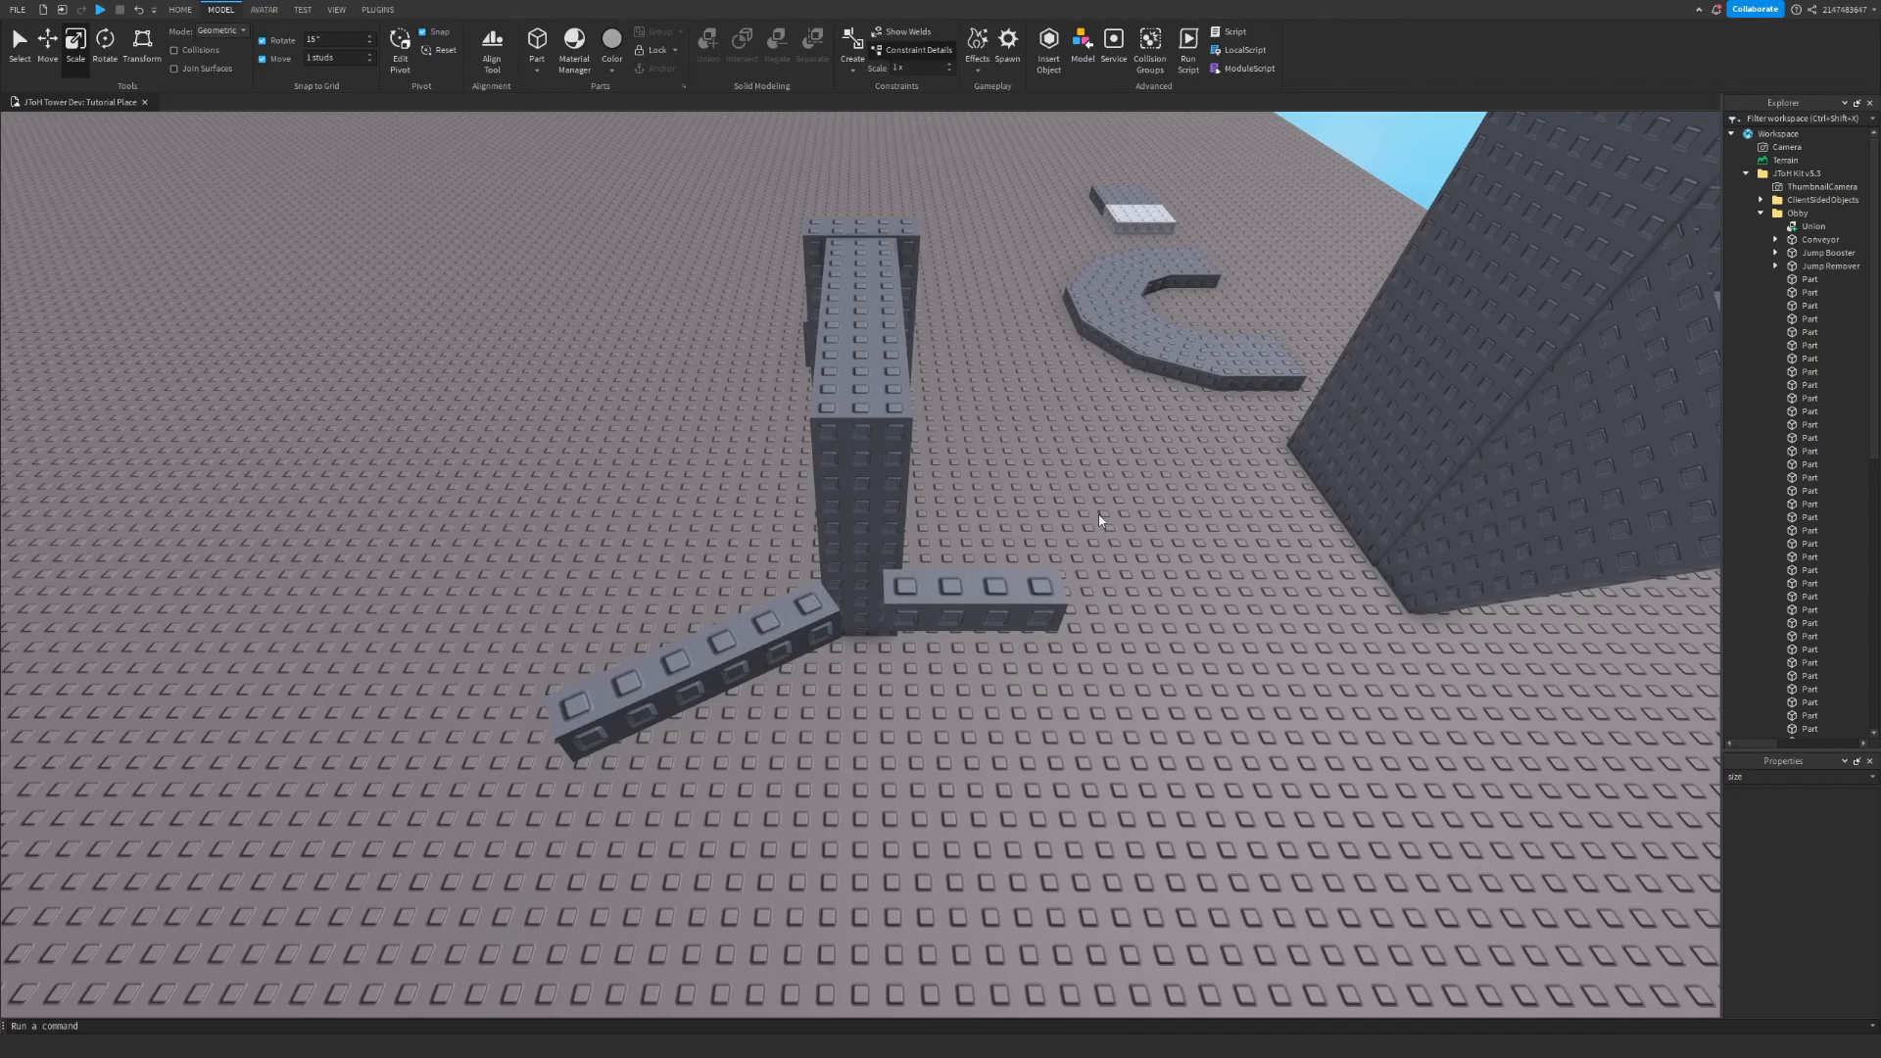
right_click_drag(1099, 521, 1038, 539)
scroll(1038, 539, "up", 5)
scroll(1317, 566, "down", 2)
scroll(1297, 549, "up", 1)
left_click(528, 605)
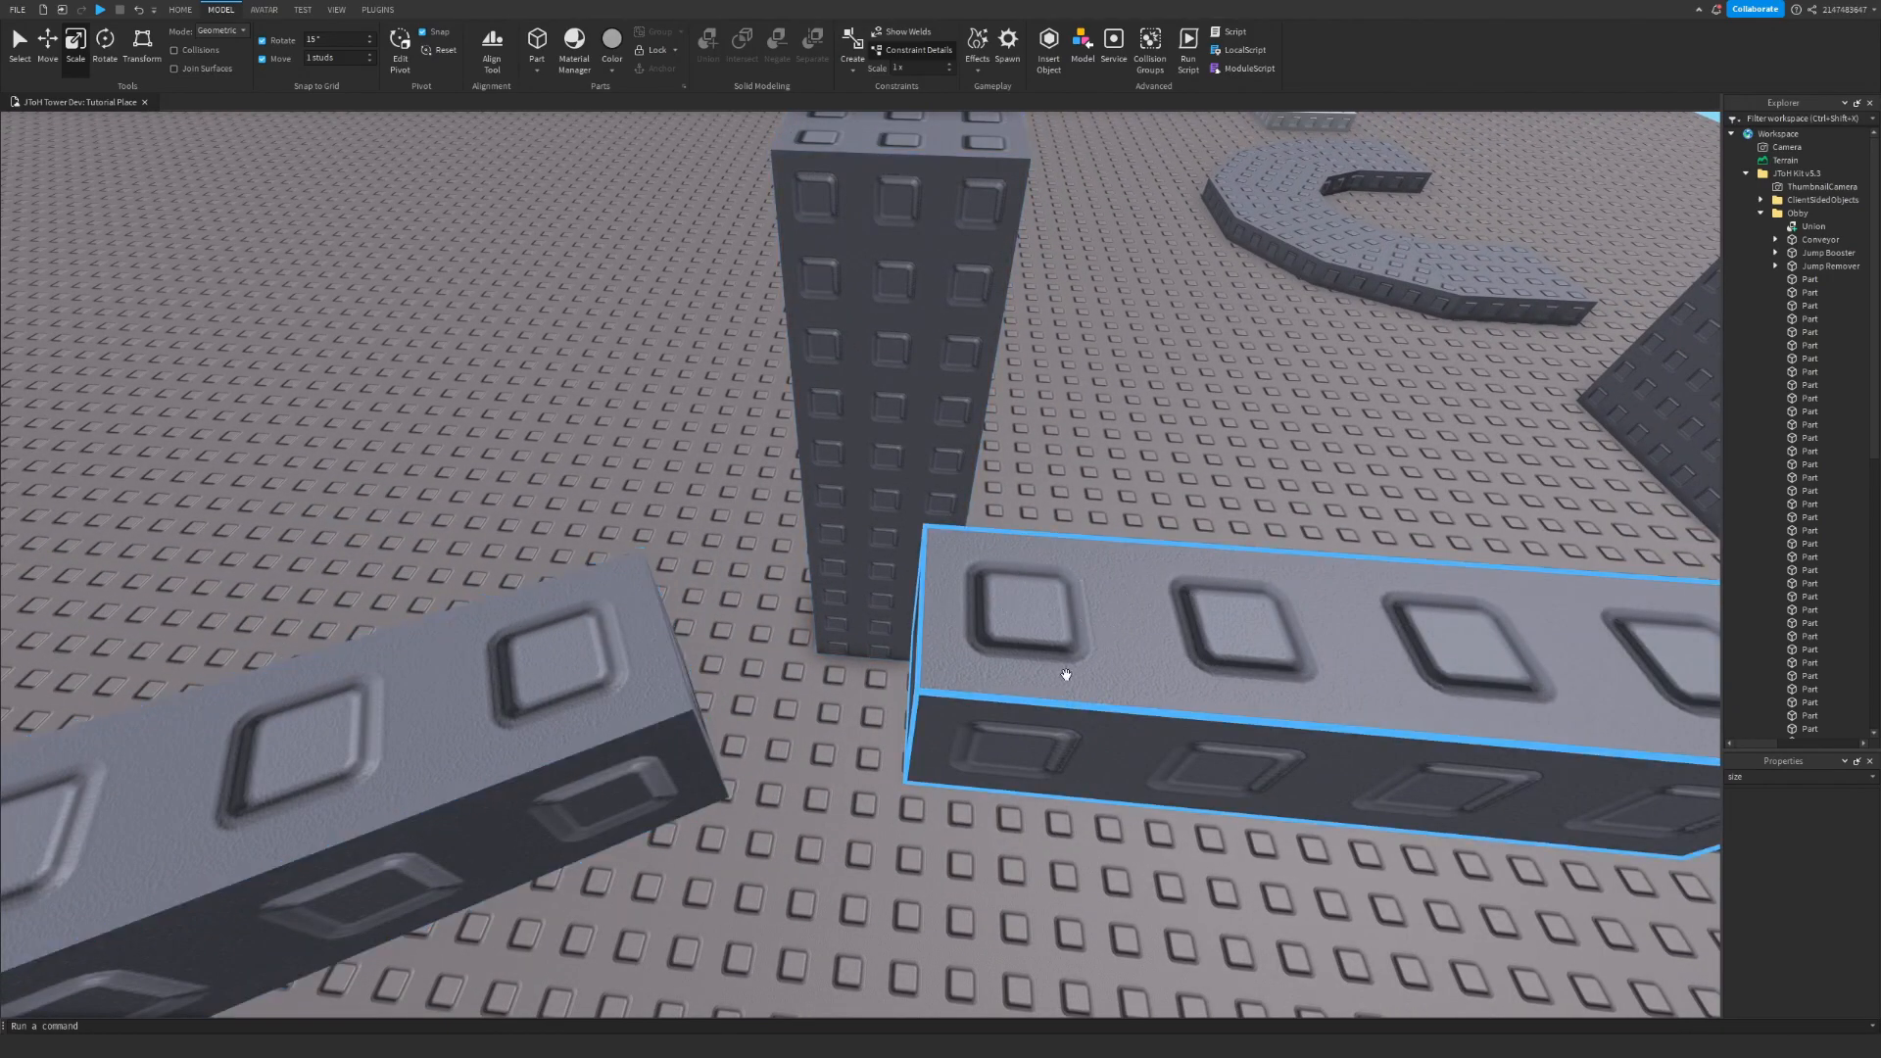
- Round the long wall's decimal height up to a whole number of studs so its top is level with the adjoining wall
key("s")
right_click_drag(1073, 874, 1073, 874)
key("w")
left_click(1073, 874)
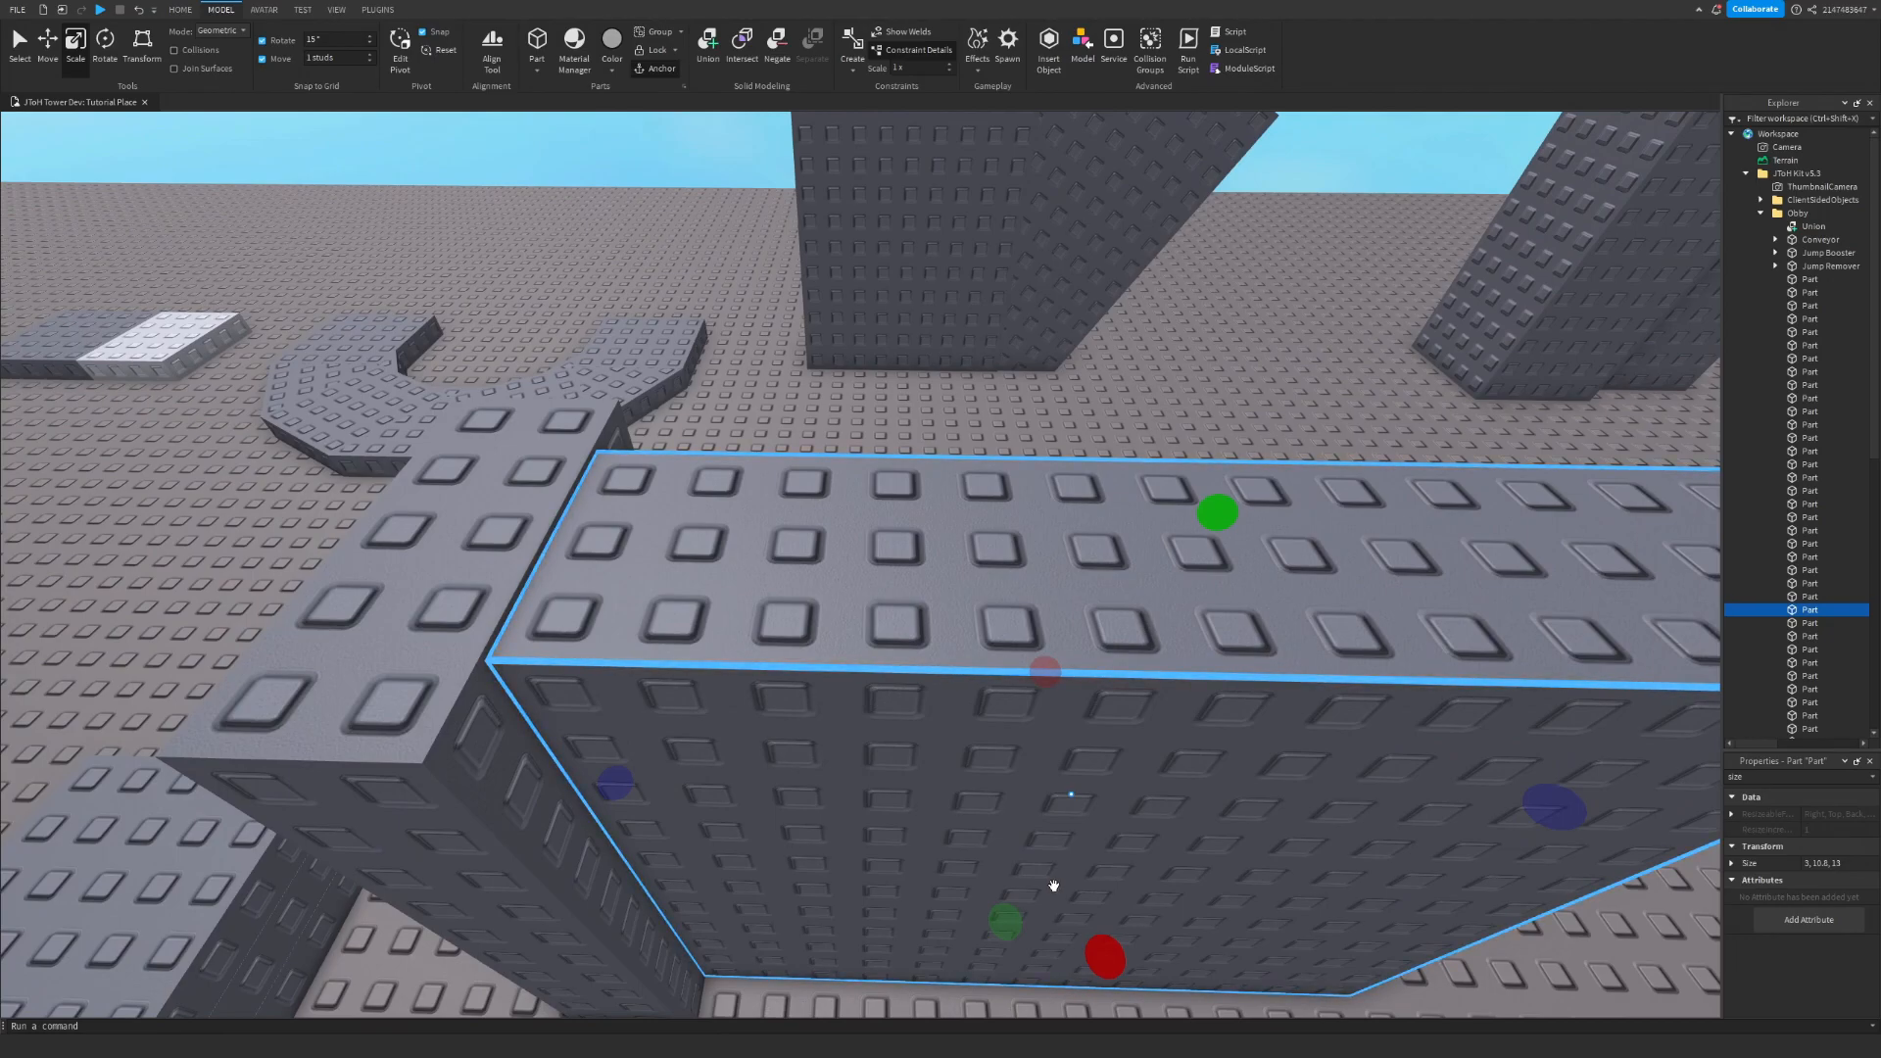
left_click(684, 433)
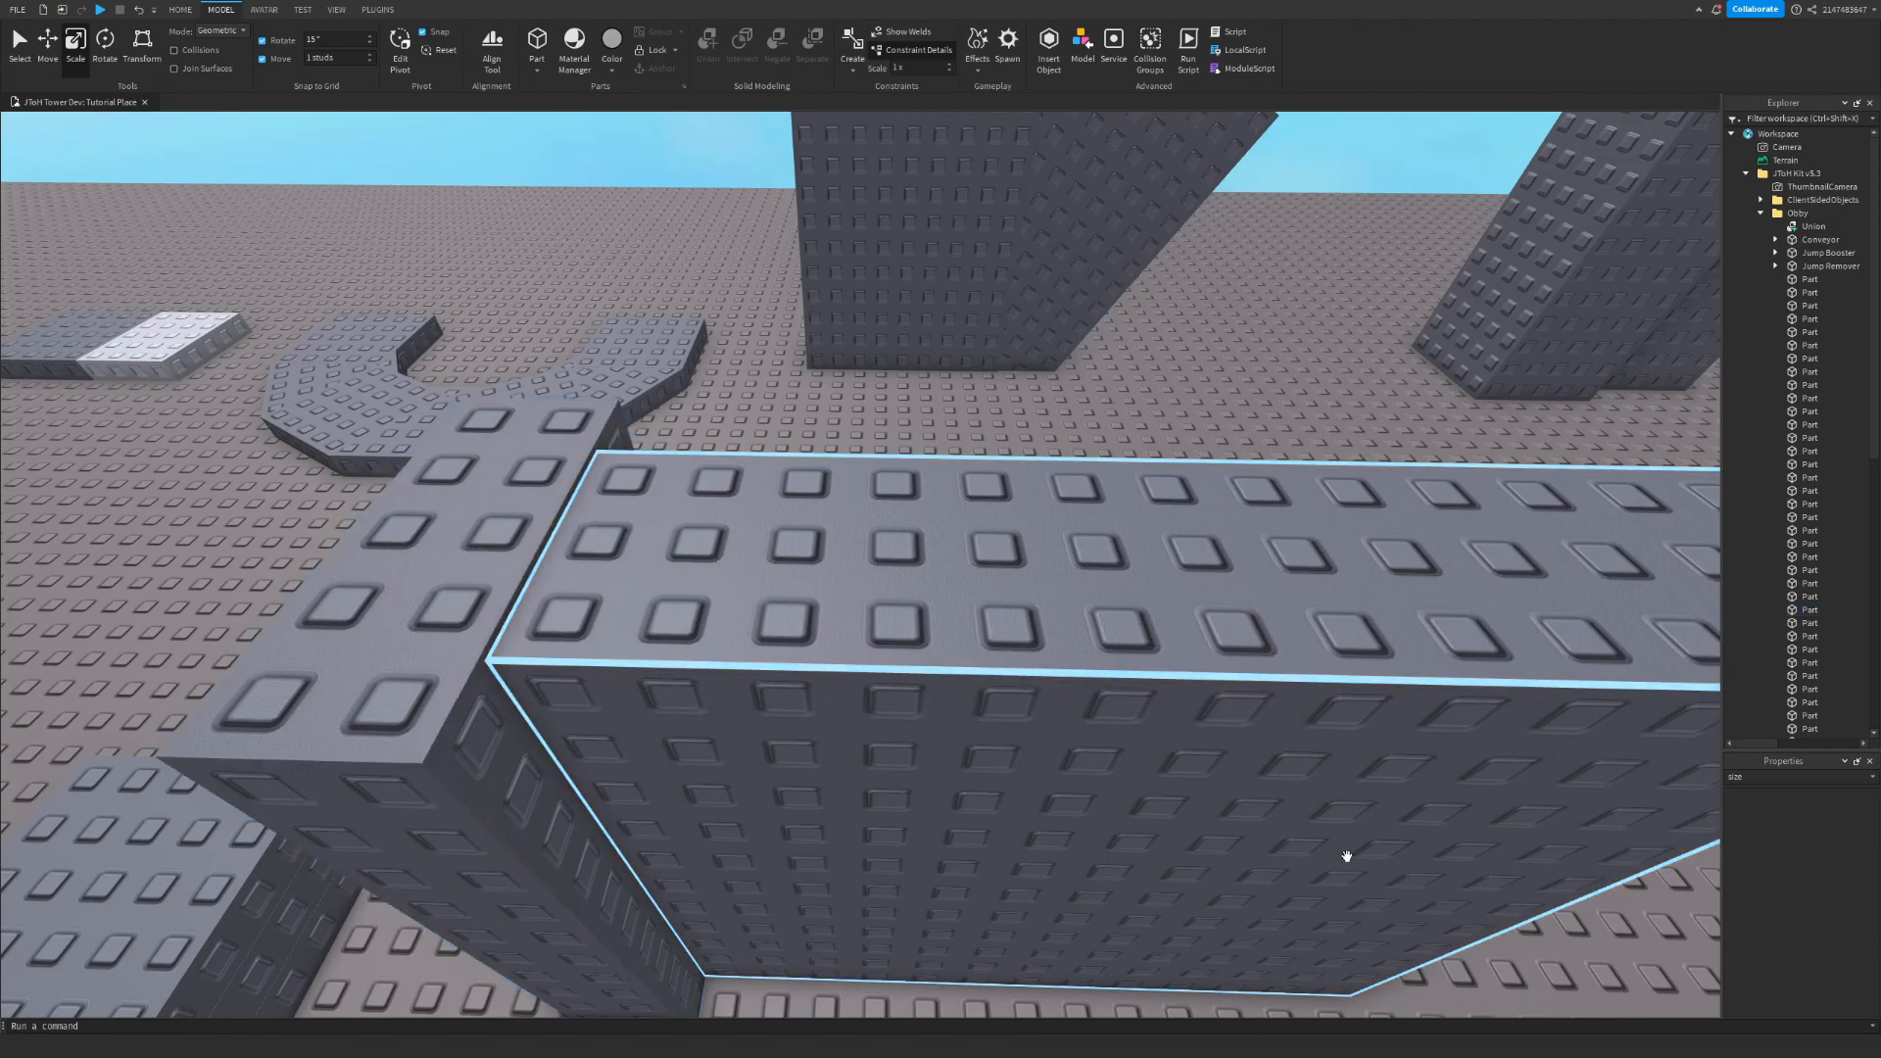
left_click(1122, 891)
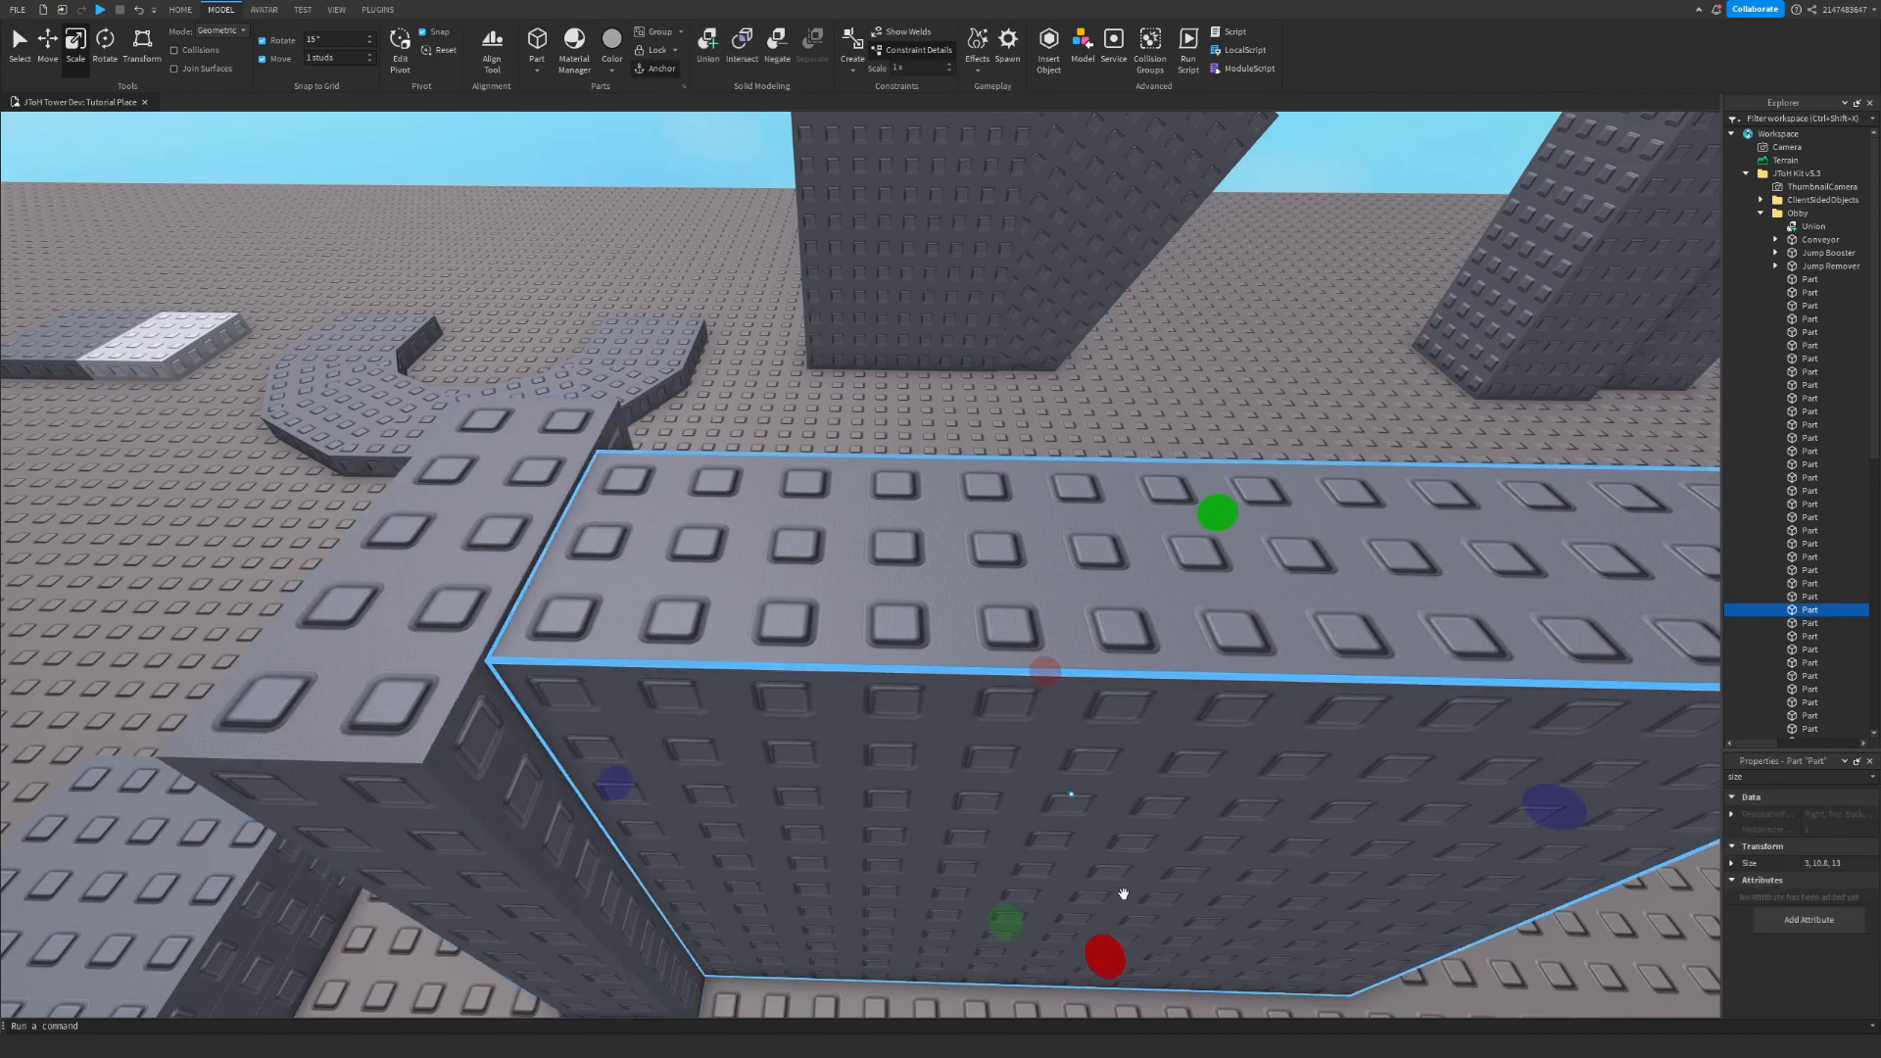
left_click(1839, 866)
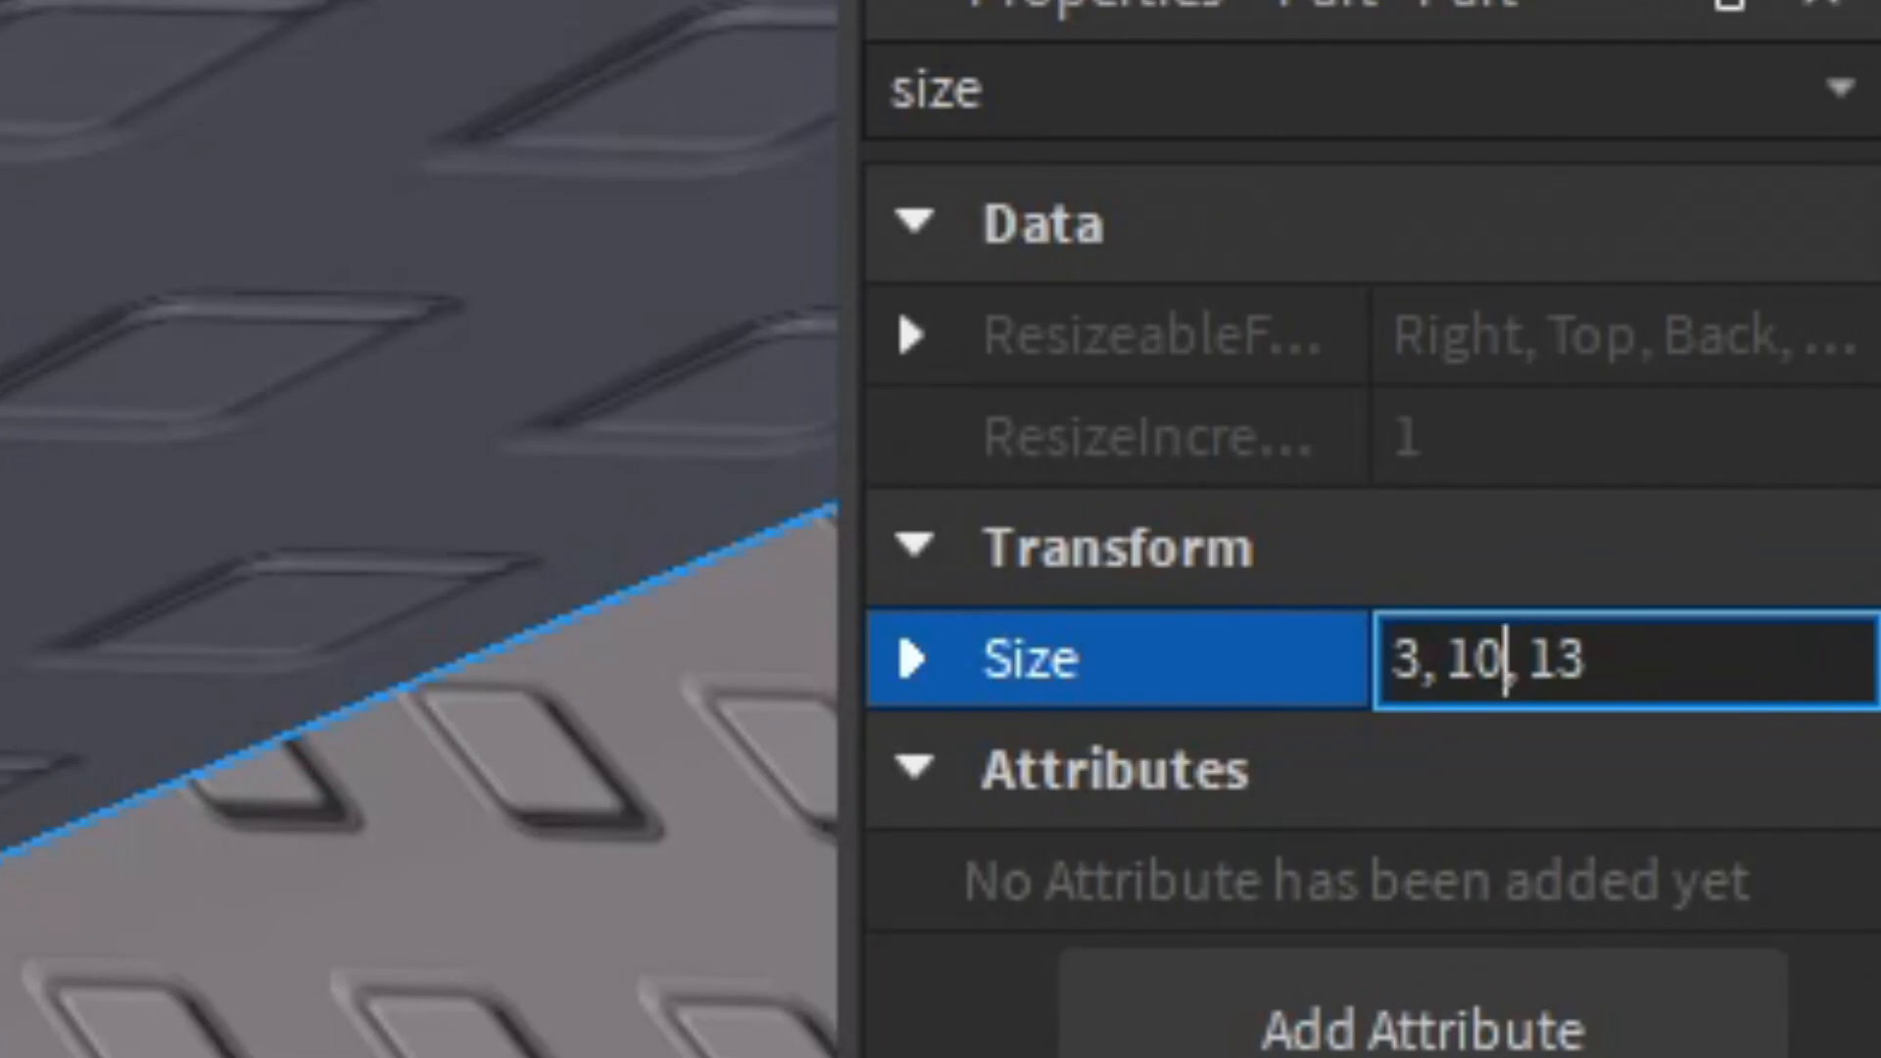
key("Return")
left_click(1343, 444)
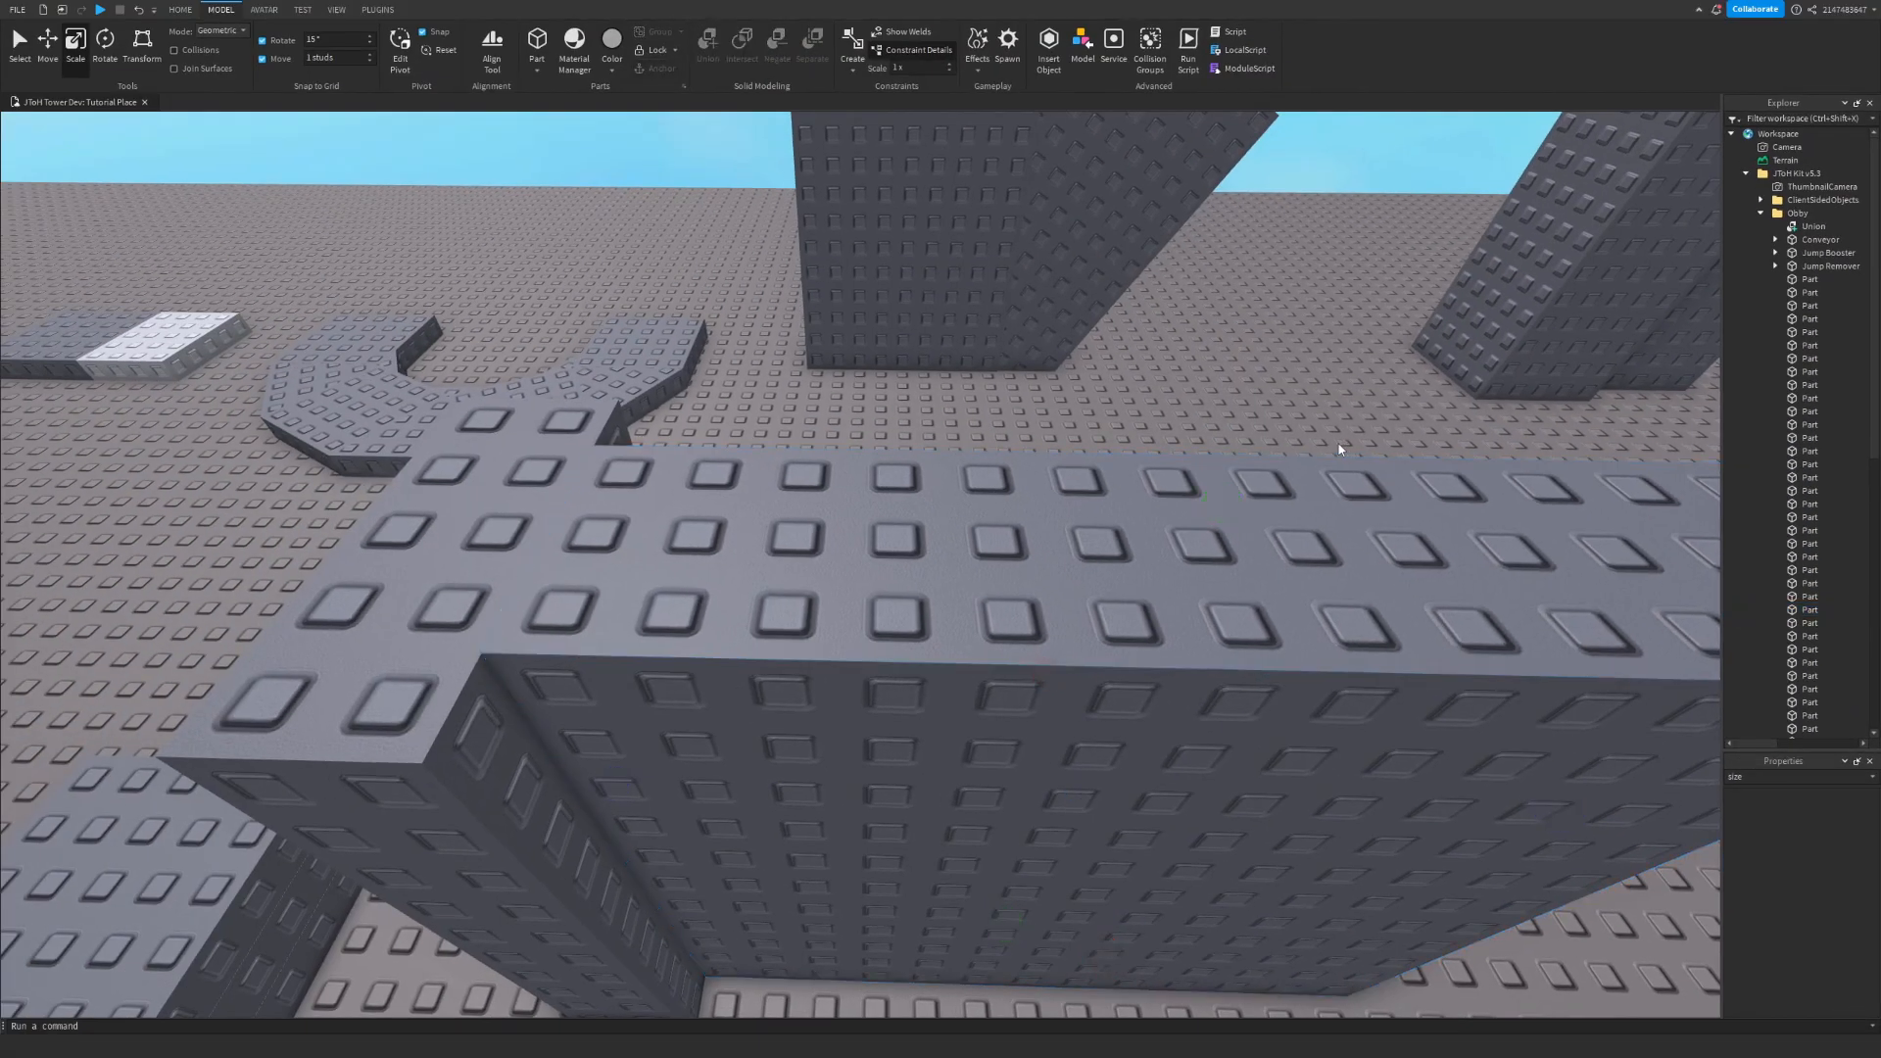
- Set the size of the middle slab in the three-layer stack to 5, 1, 5
key("s")
right_click_drag(1146, 428, 960, 683)
key("w")
key("s")
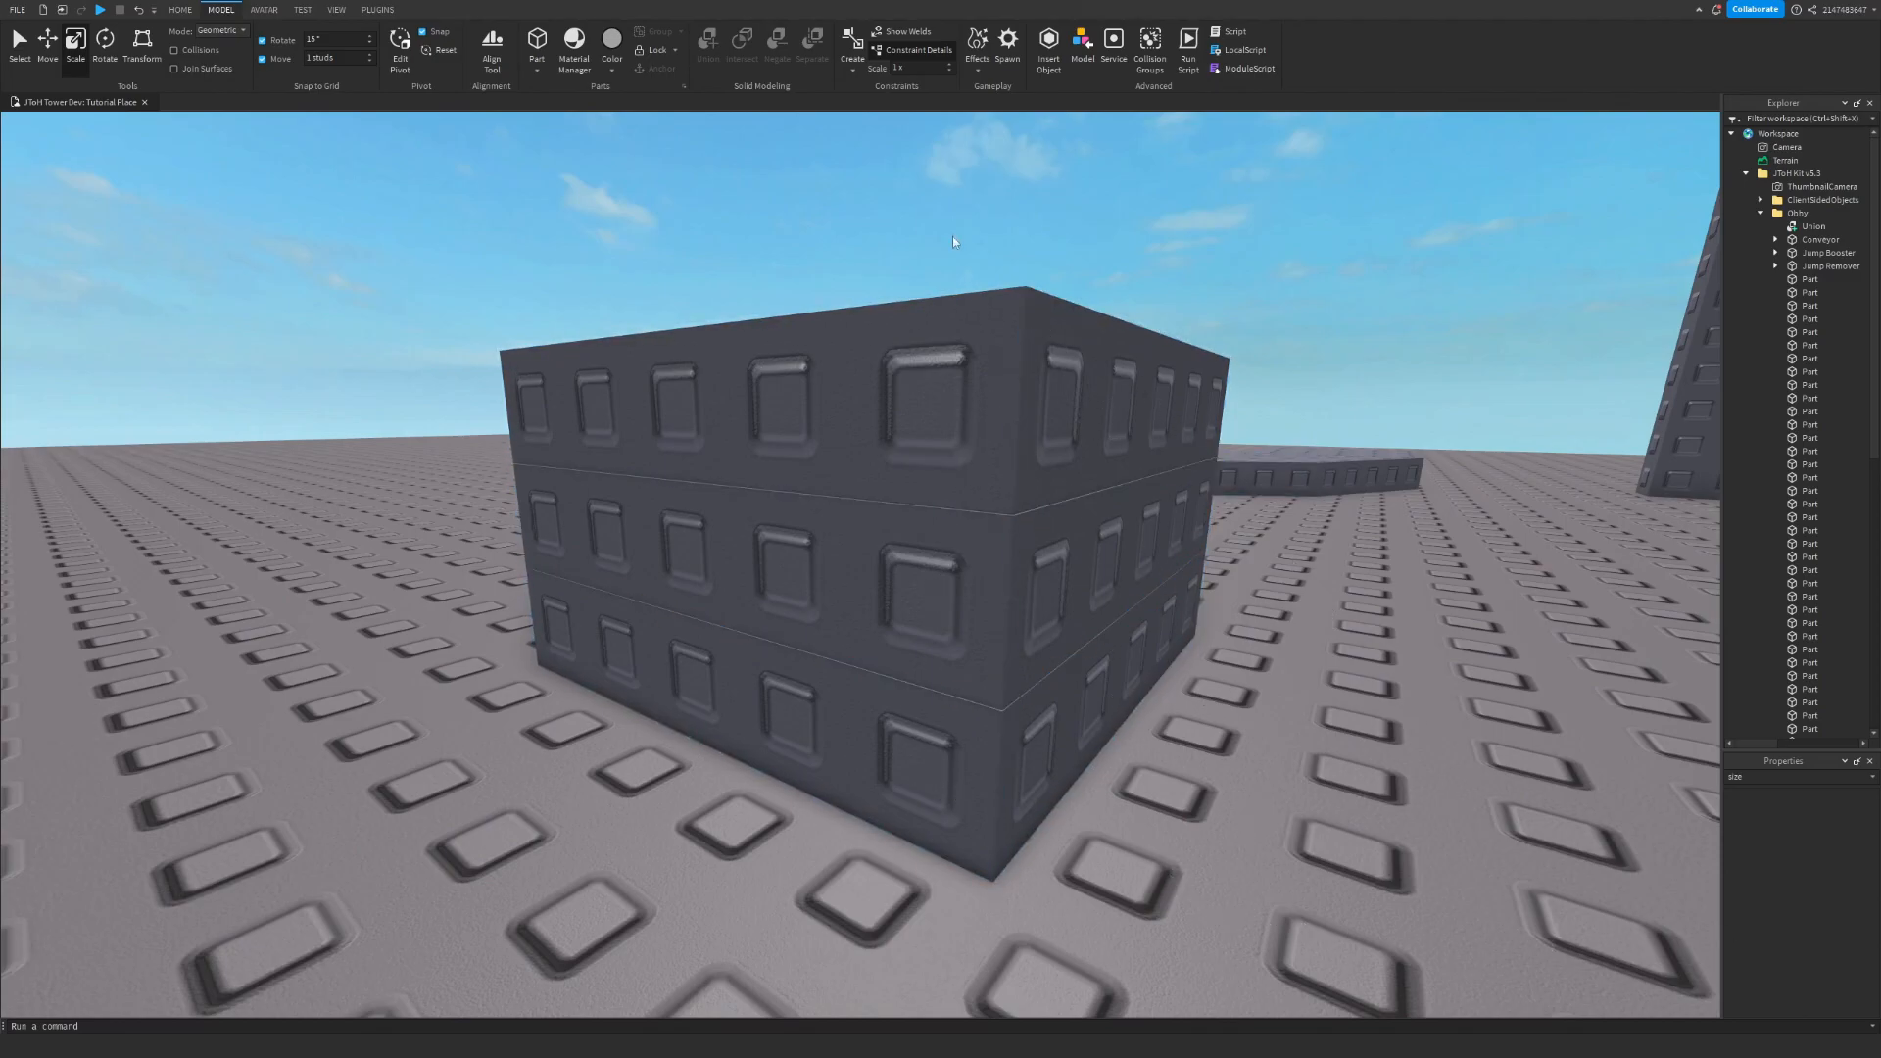
left_click(1003, 416)
left_click(1022, 812)
left_click(1031, 682)
left_click(1032, 682)
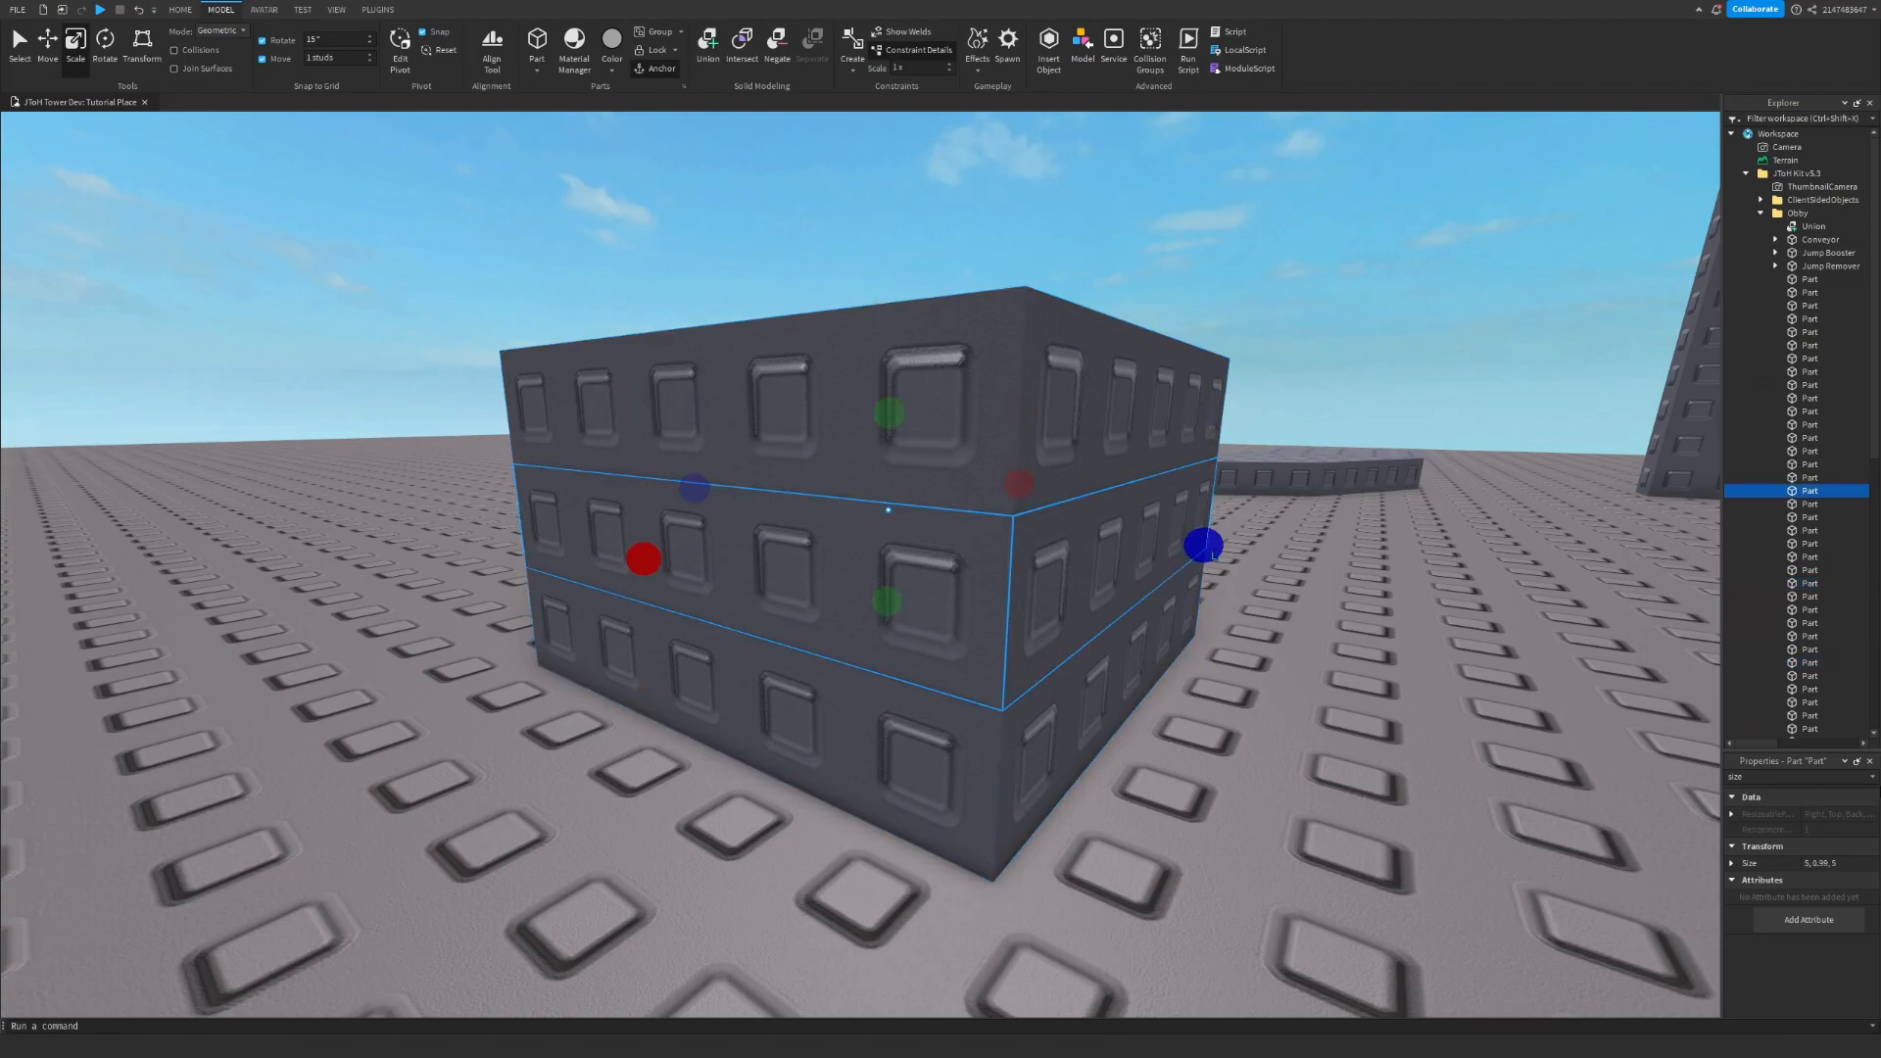
double_click(1823, 864)
key("BackSpace")
key("BackSpace")
key("BackSpace")
type("1")
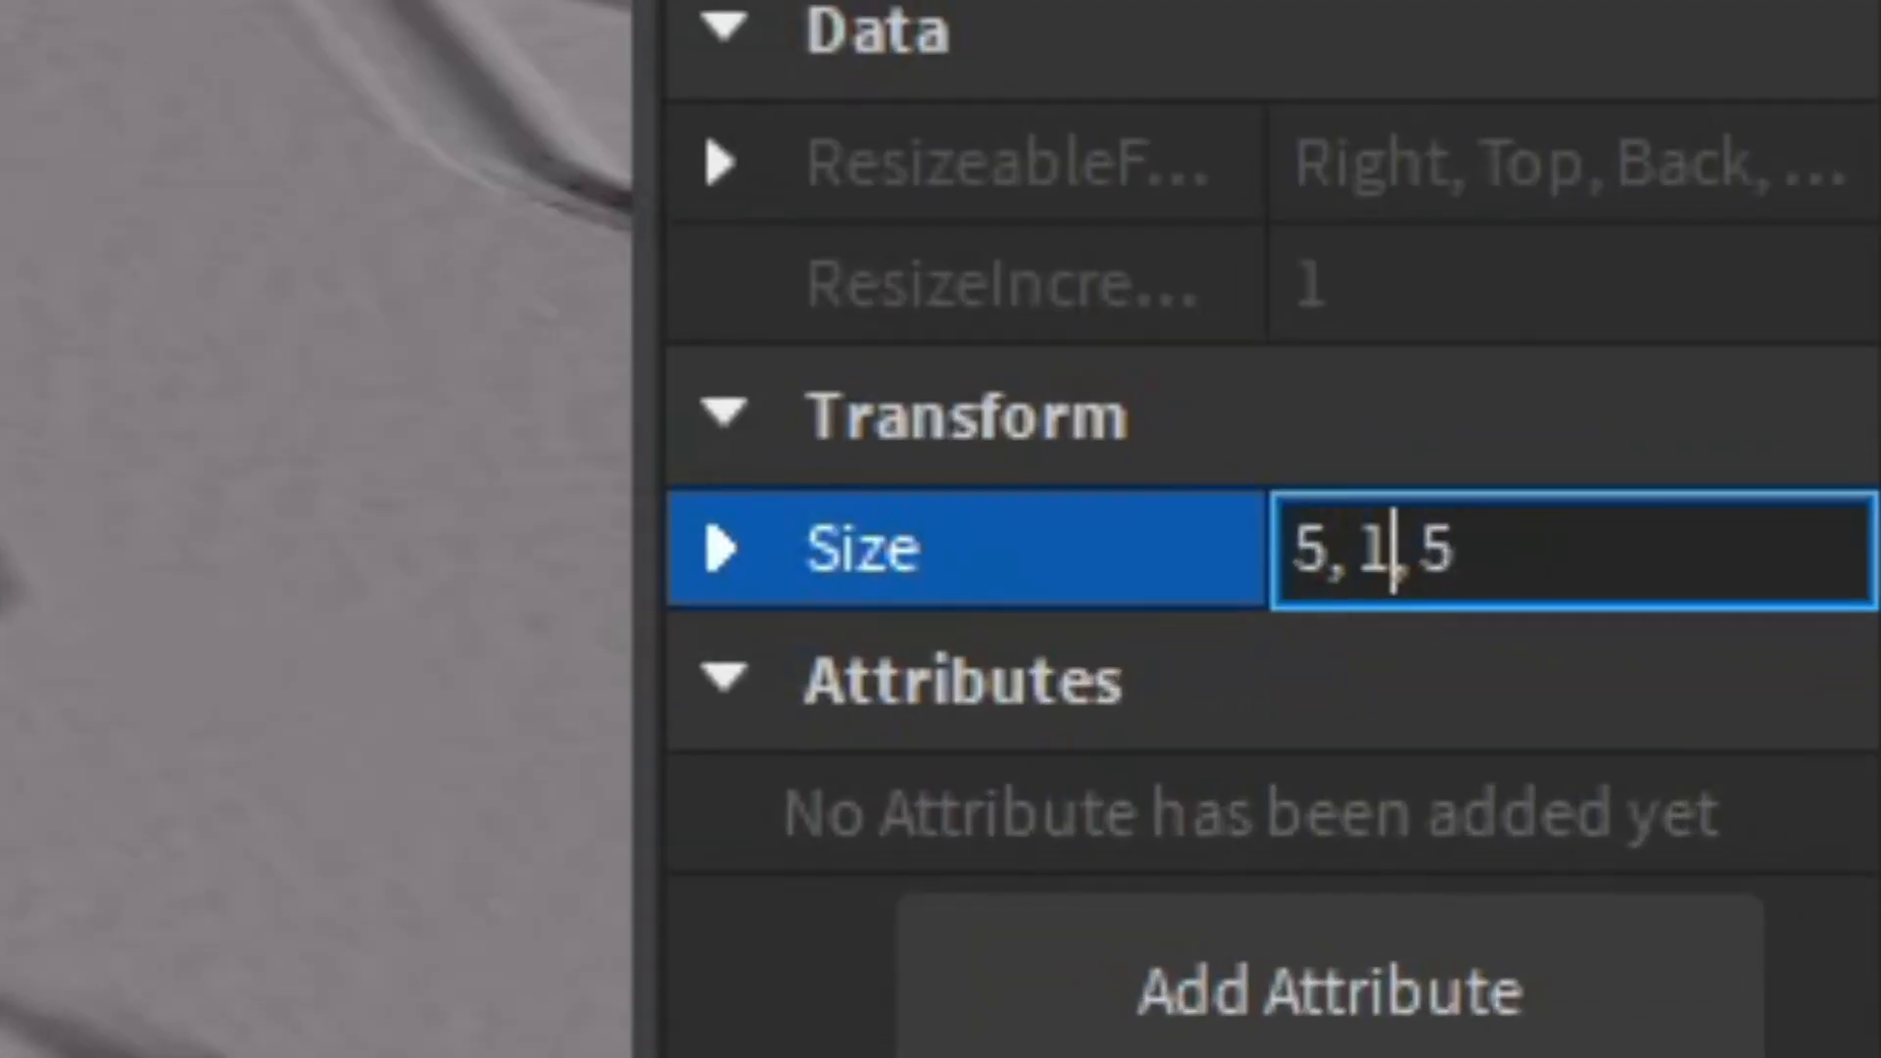
key("Return")
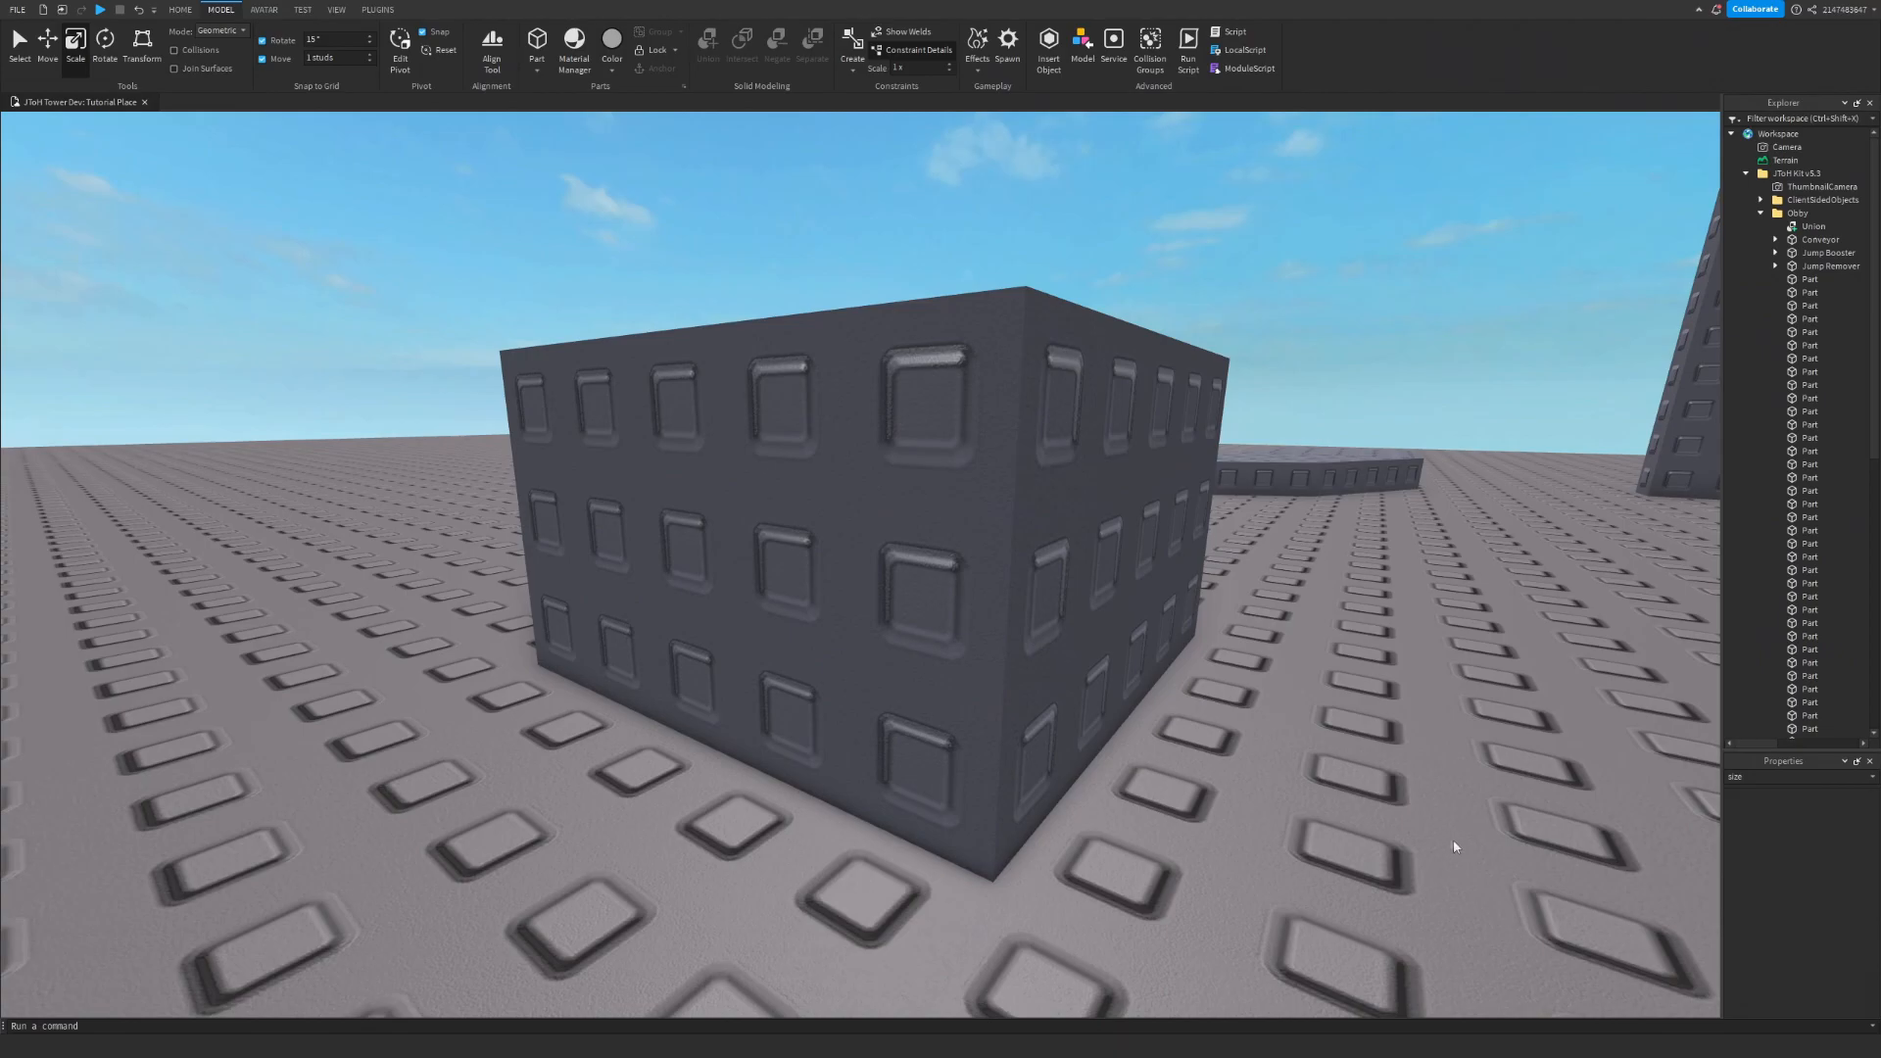
- Undo the middle slab's size change, examine the seams up close, and redo the change
key("ctrl+z")
left_click(1419, 821)
right_click_drag(1420, 820, 1421, 820)
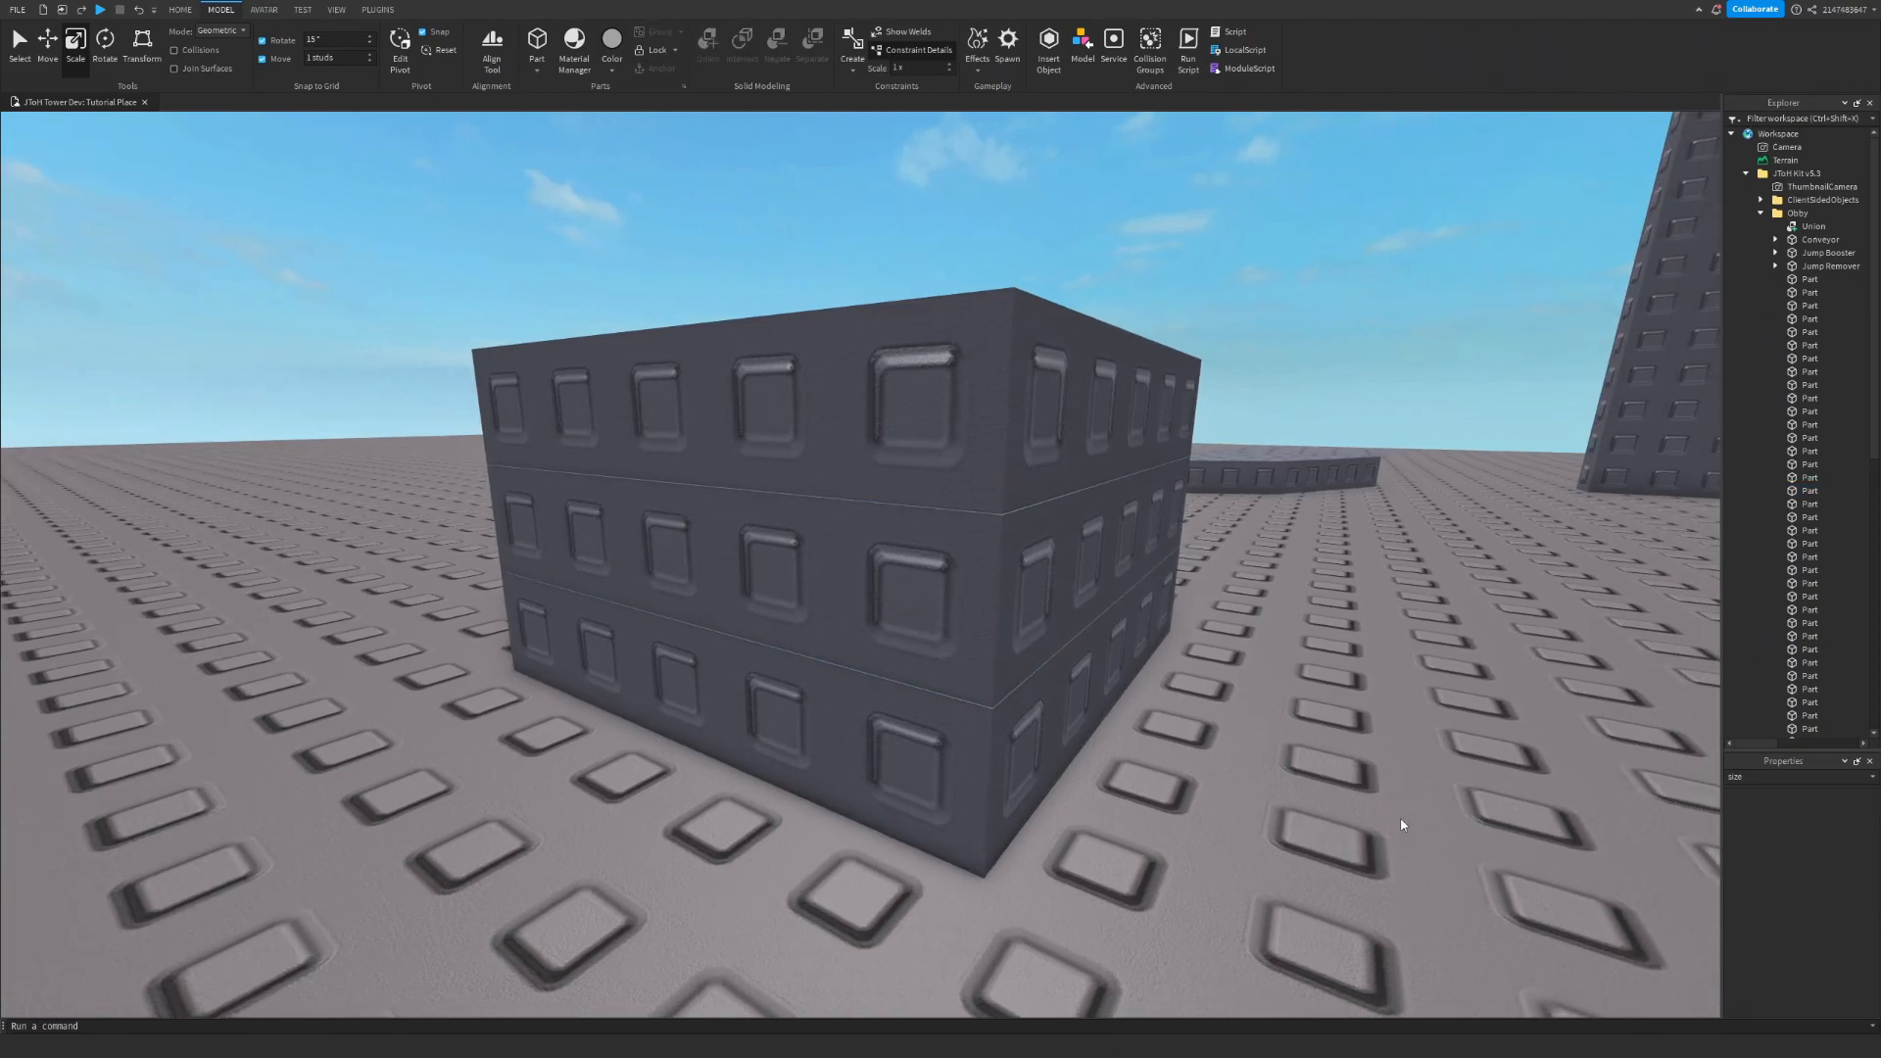
scroll(1317, 801, "up", 5)
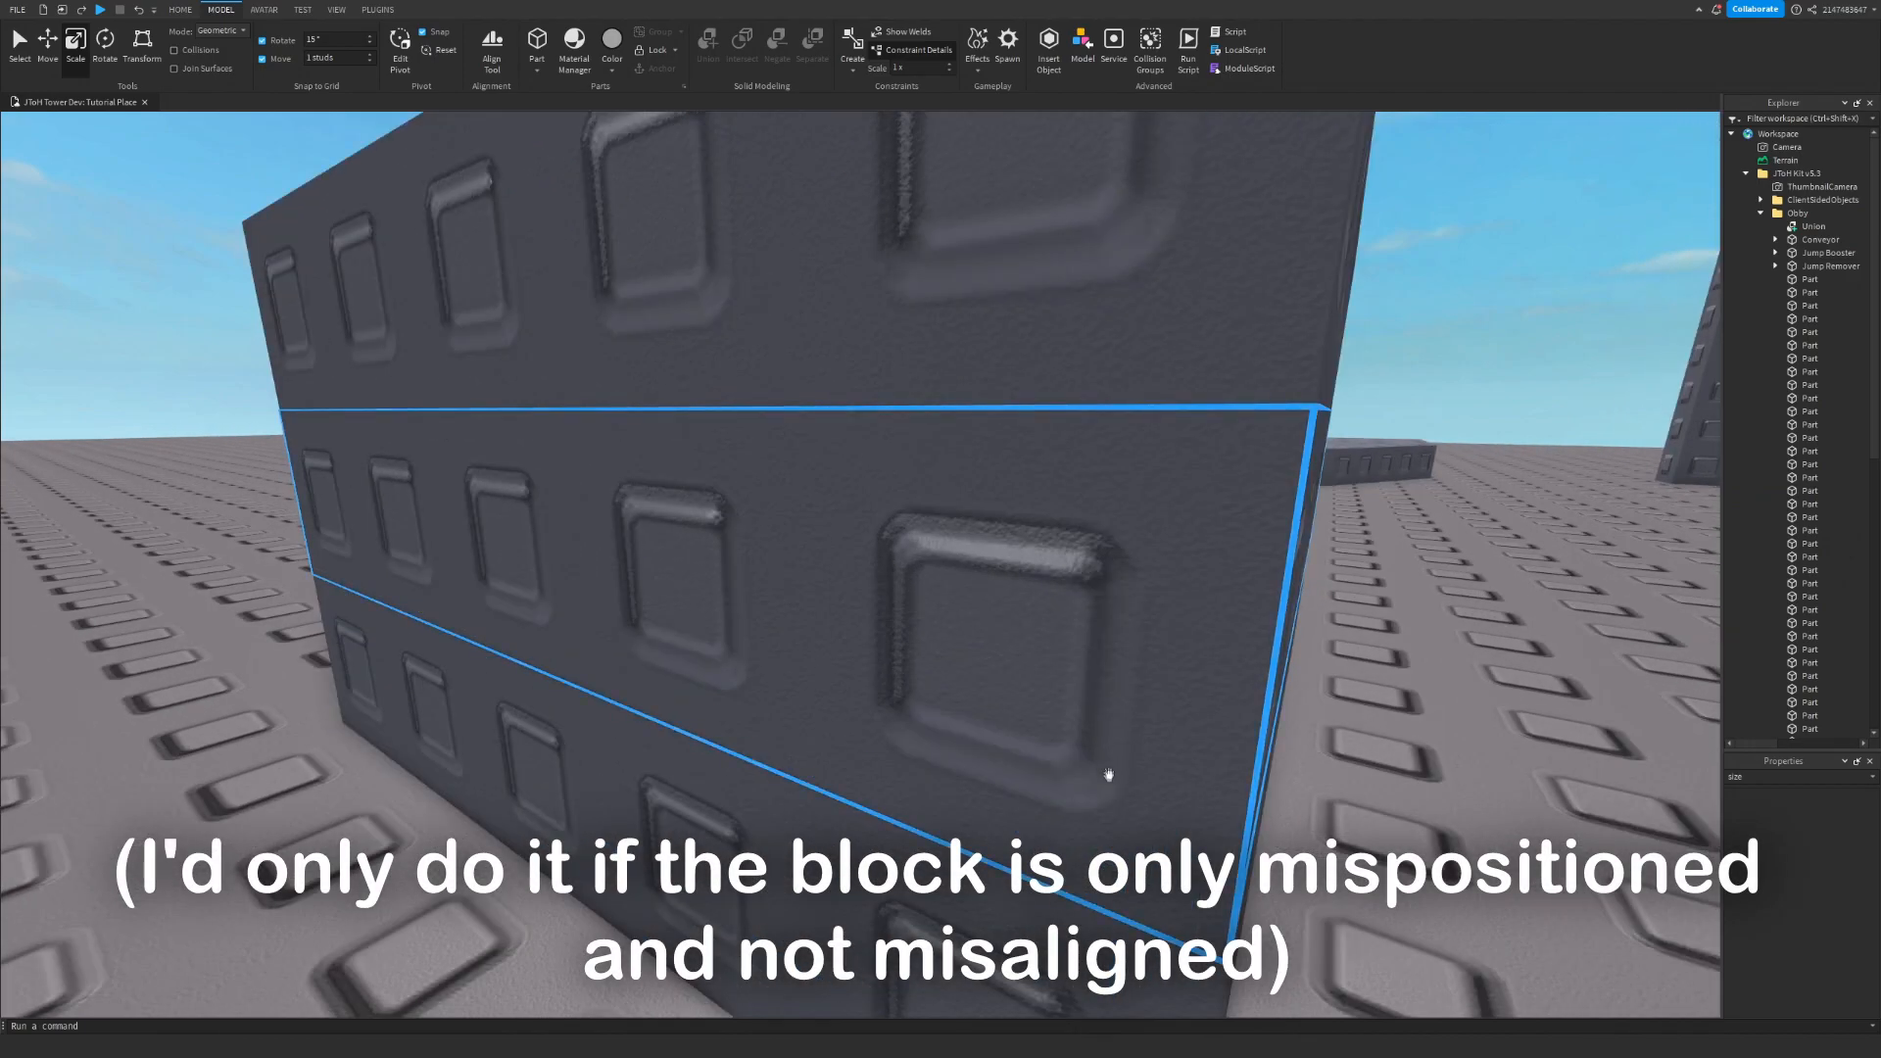
left_click(1118, 829)
key("ctrl+y")
scroll(992, 463, "down", 5)
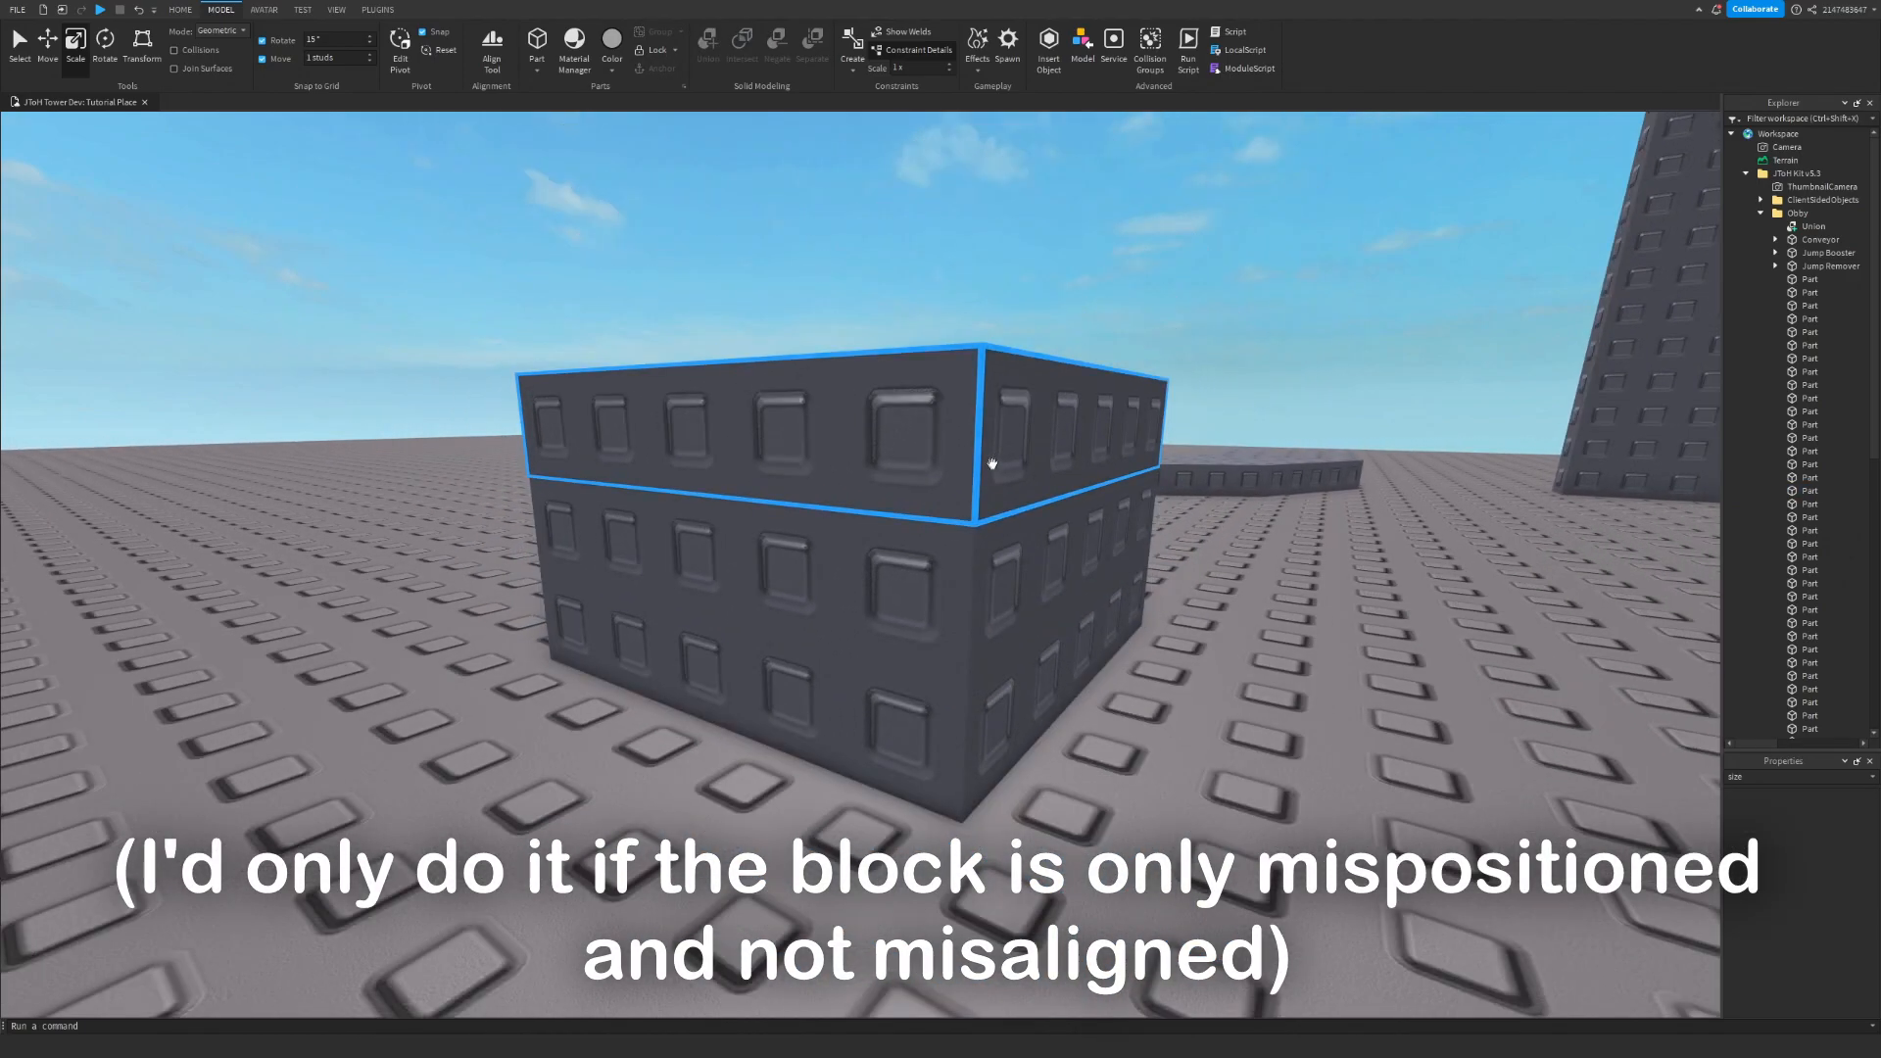
left_click(992, 464)
left_click(1112, 740)
right_click_drag(1112, 739, 1113, 740)
key("a")
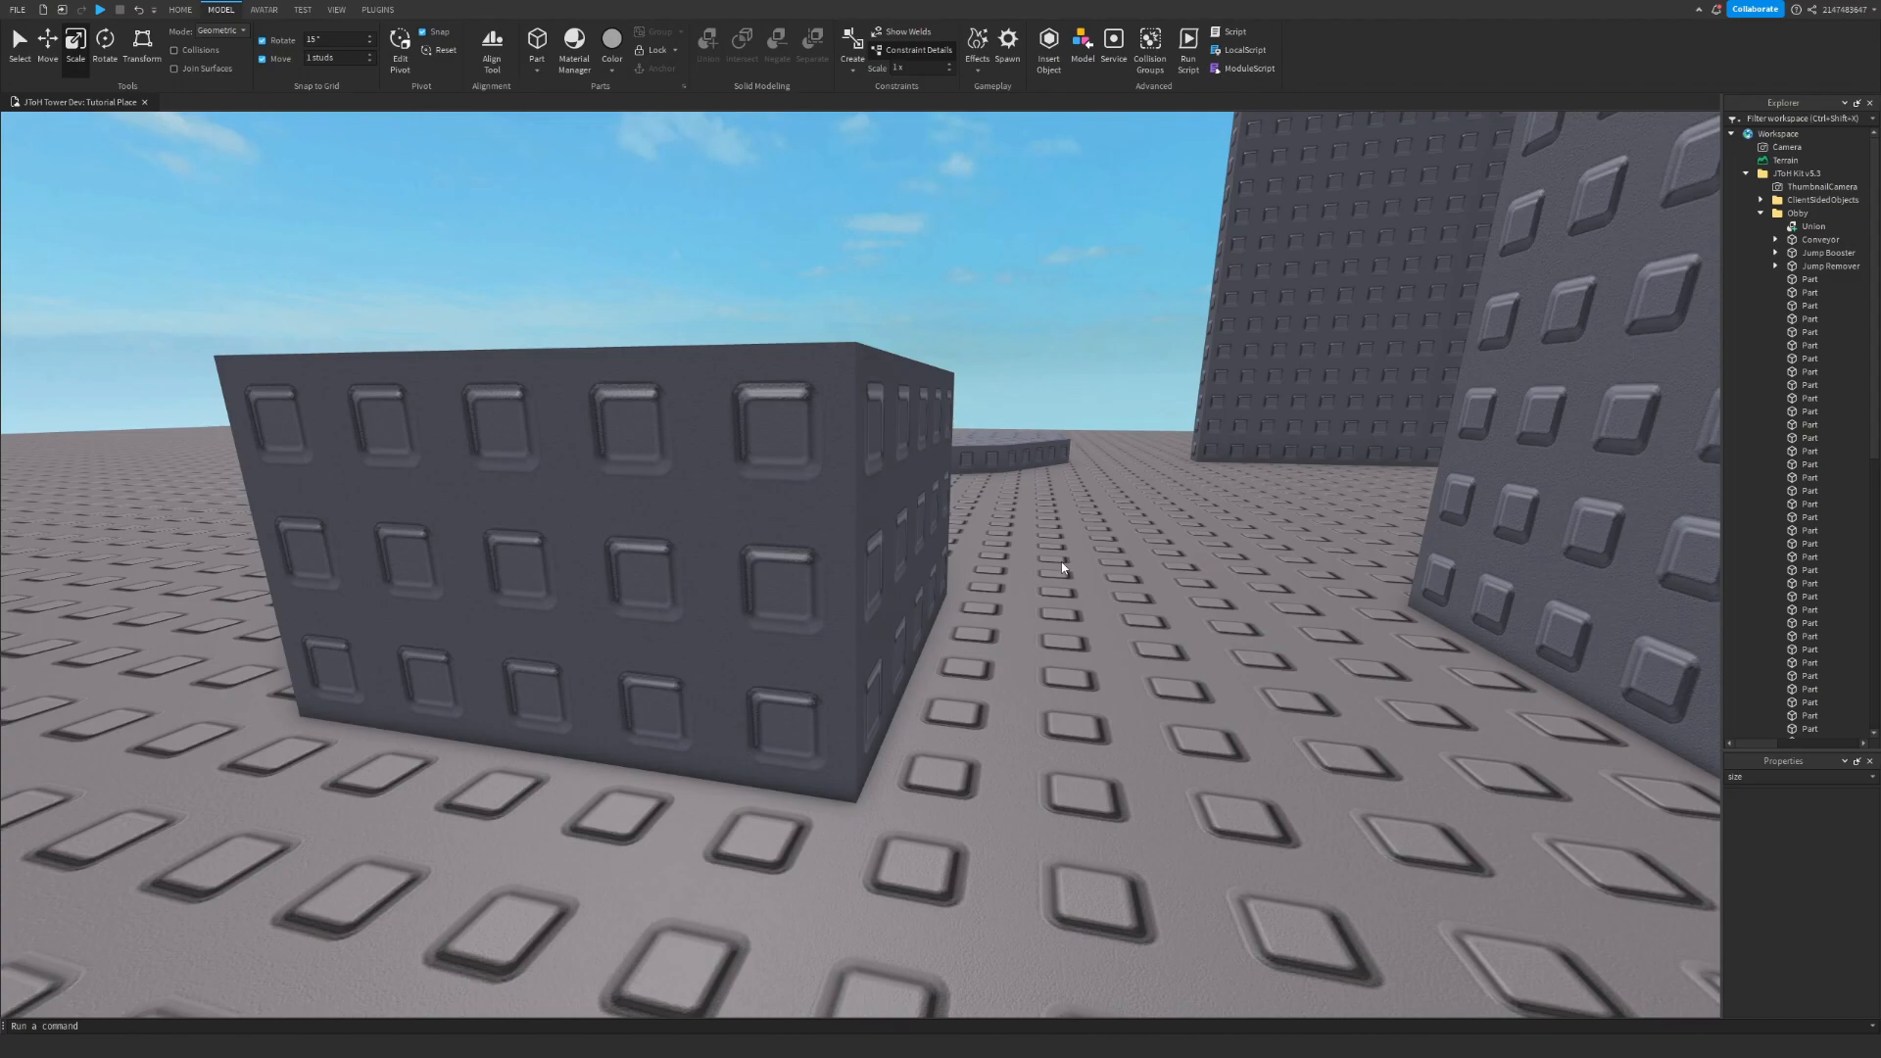
right_click_drag(1061, 562, 1068, 562)
scroll(1068, 563, "down", 8)
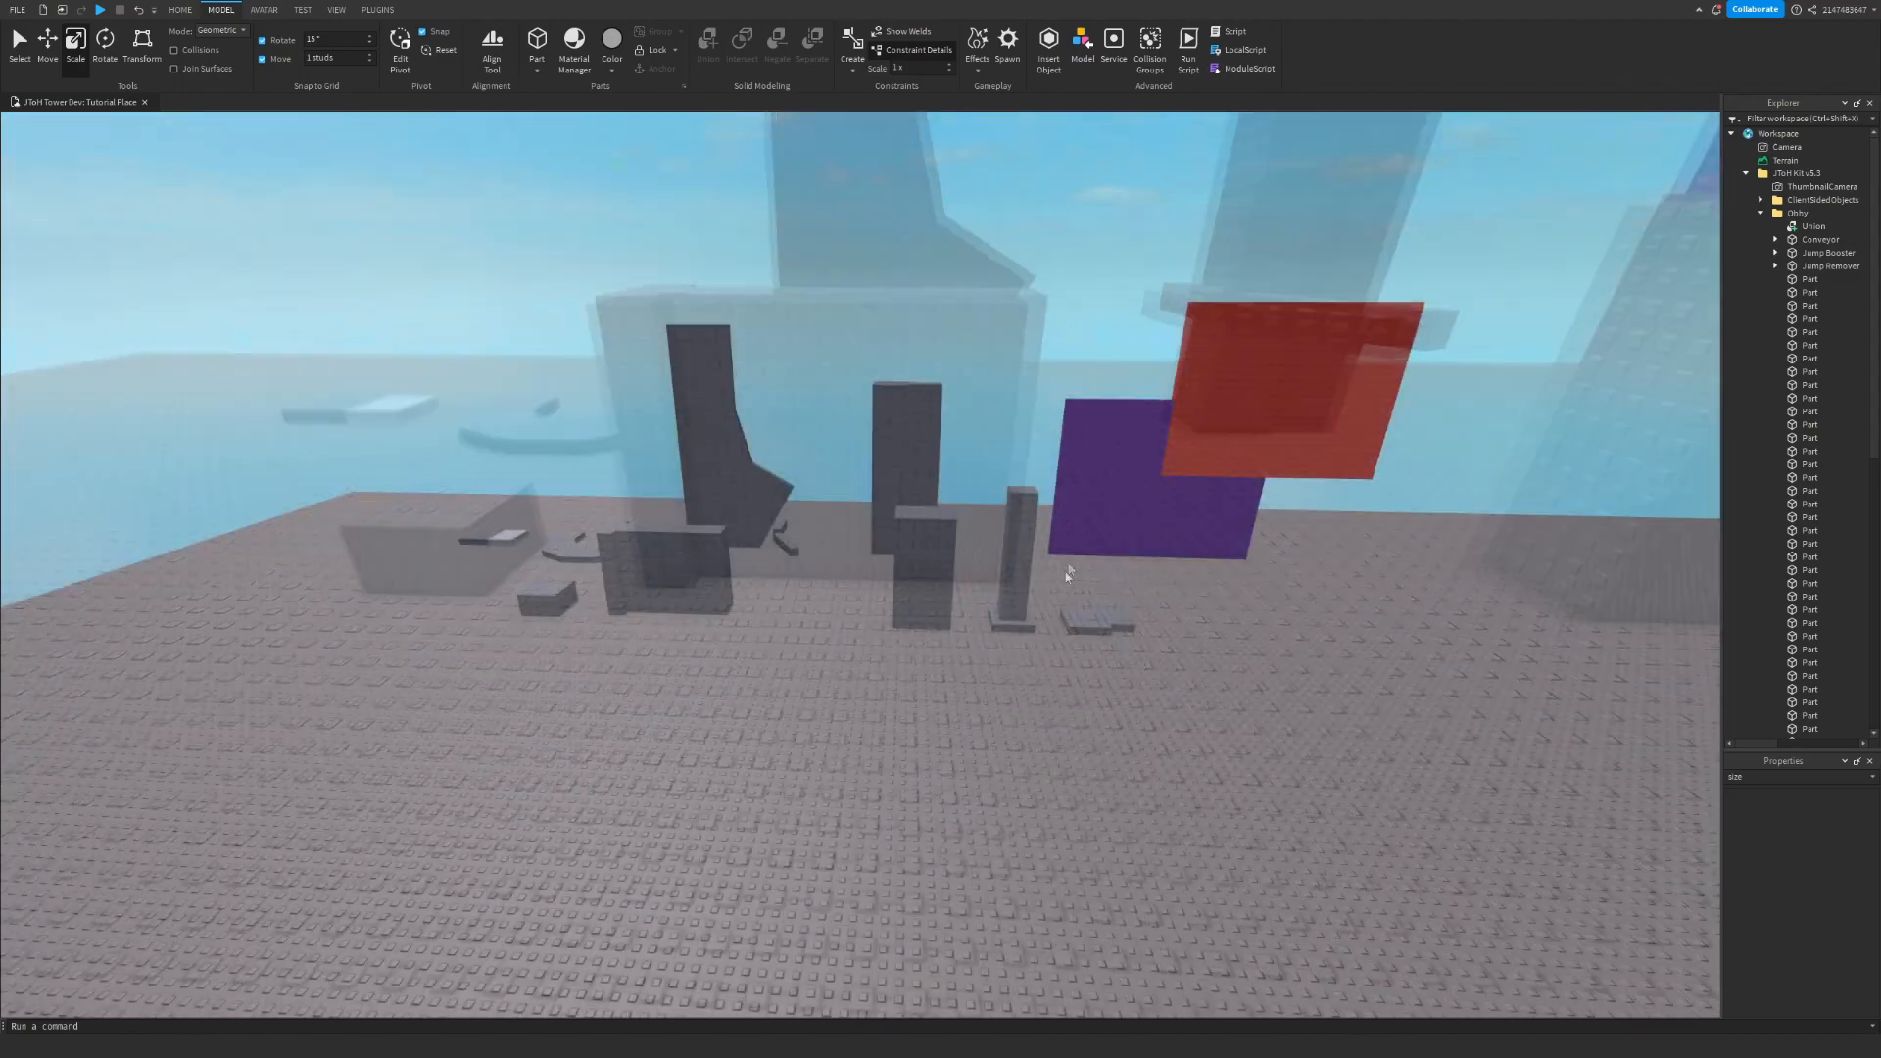